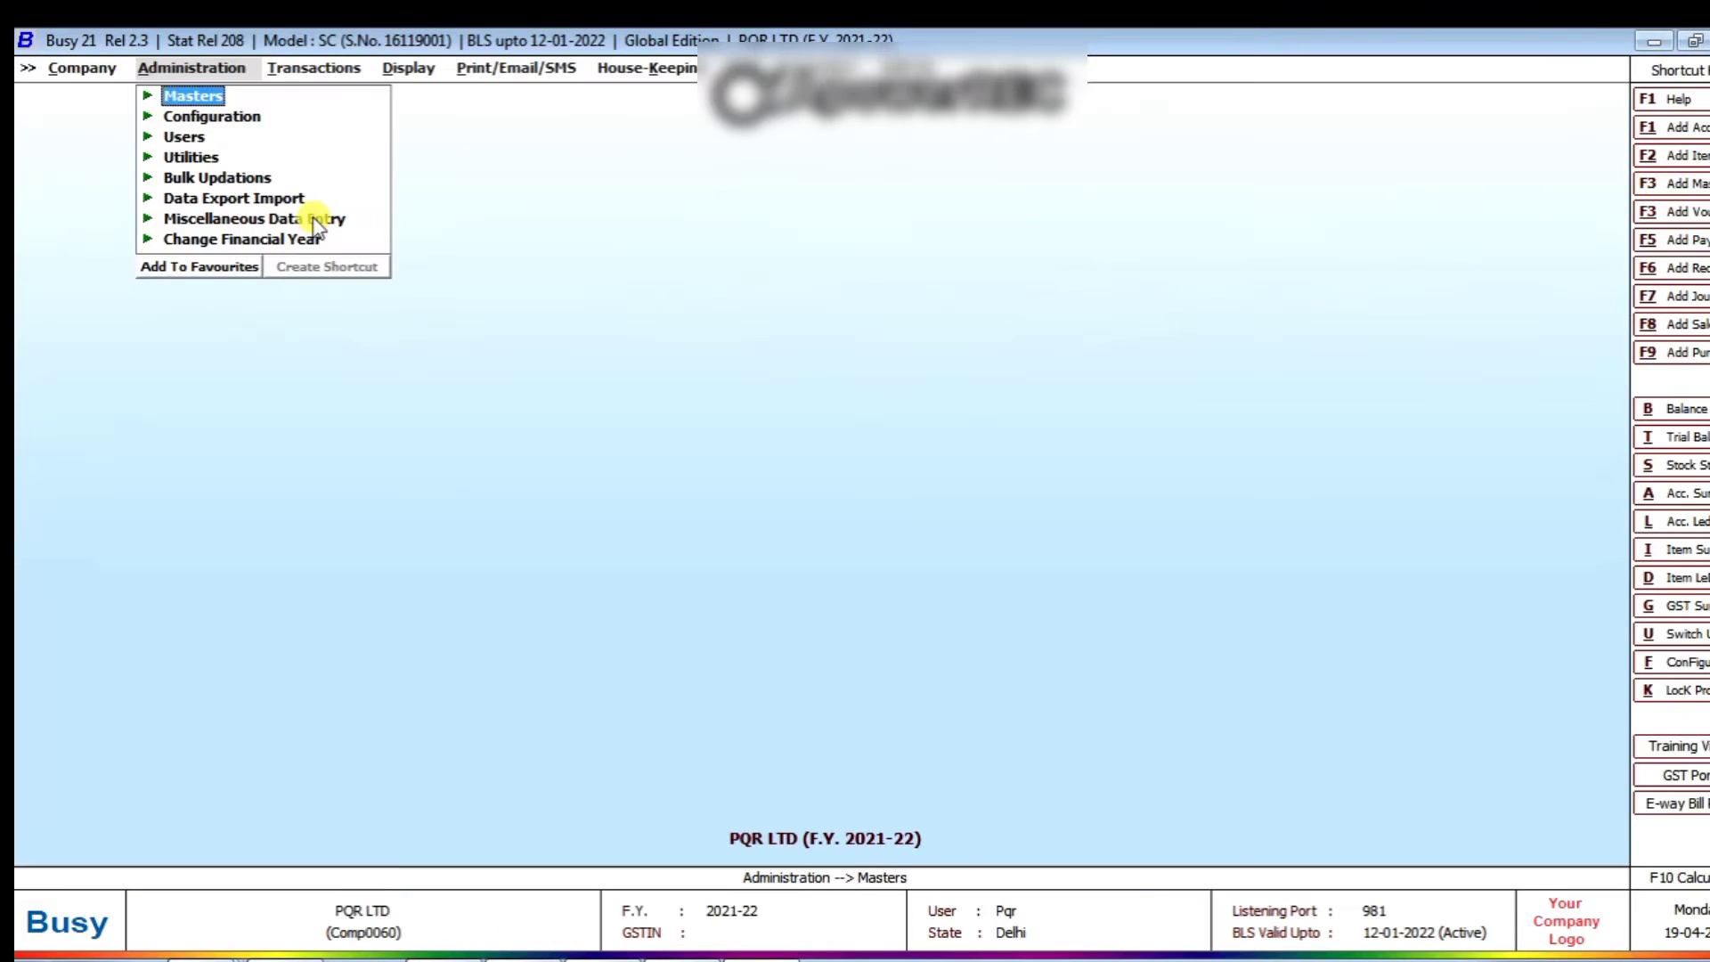
Step: Look through the available Display reports for a Bank Reconciliation entry
key("Return")
key("Escape")
key("Right")
key("Right")
key("Down")
key("Down")
key("Down")
key("Down")
key("Down")
key("Down")
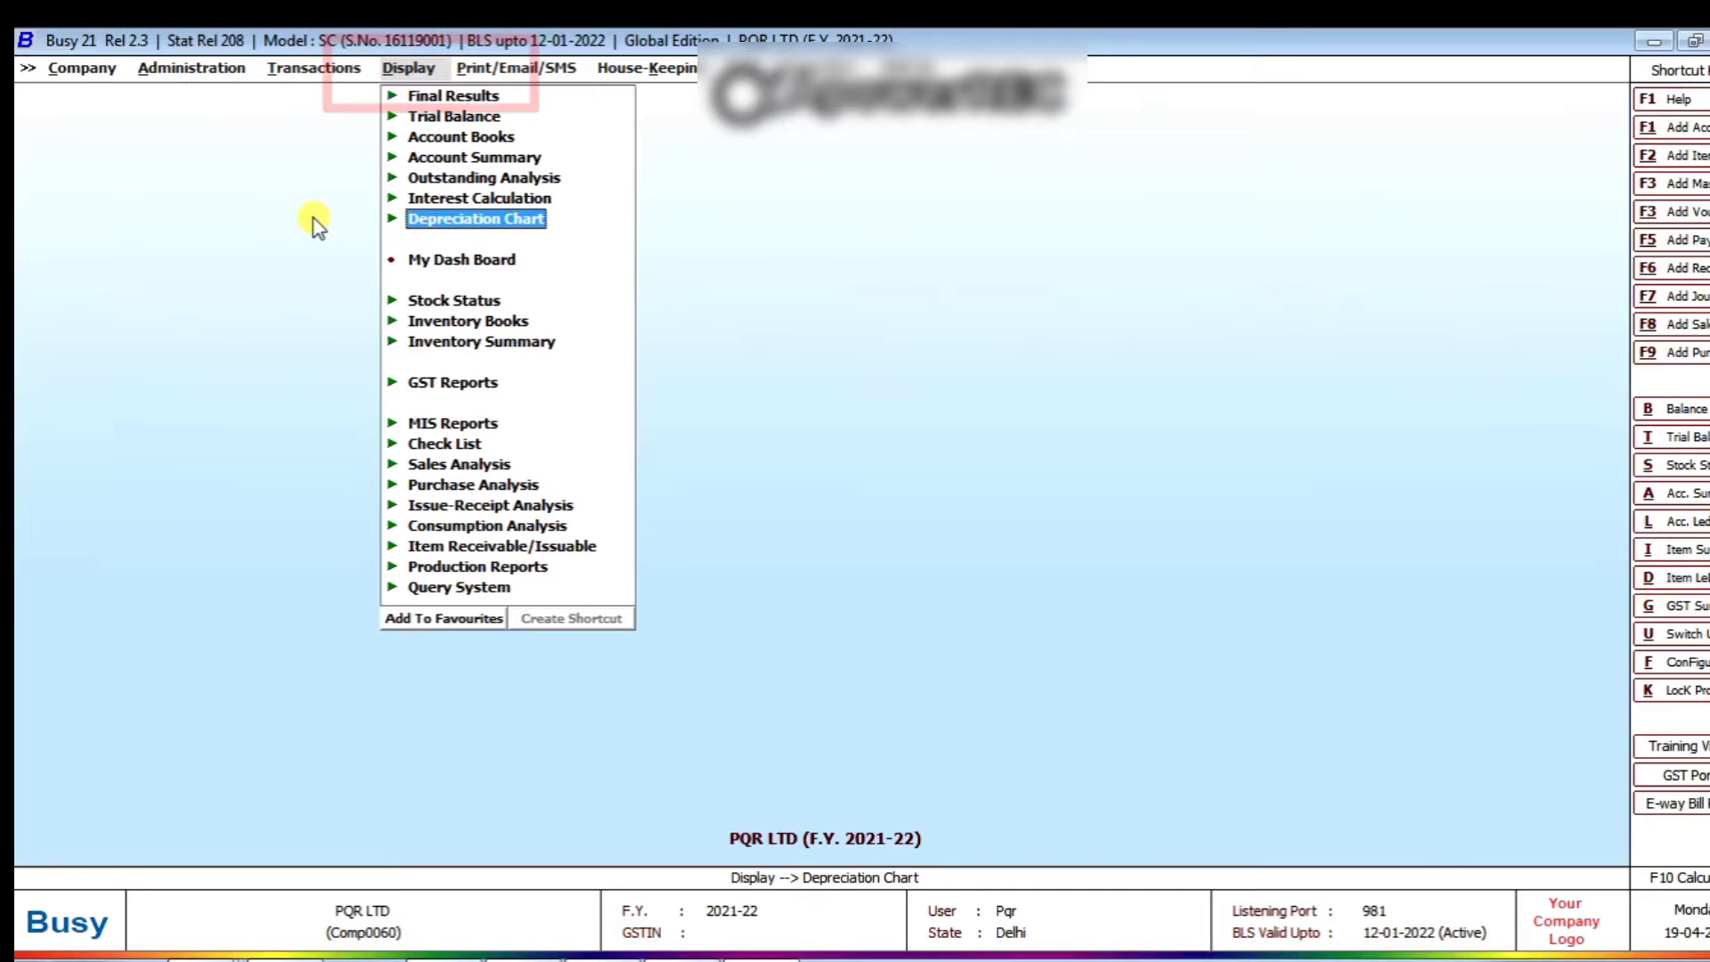
key("Down")
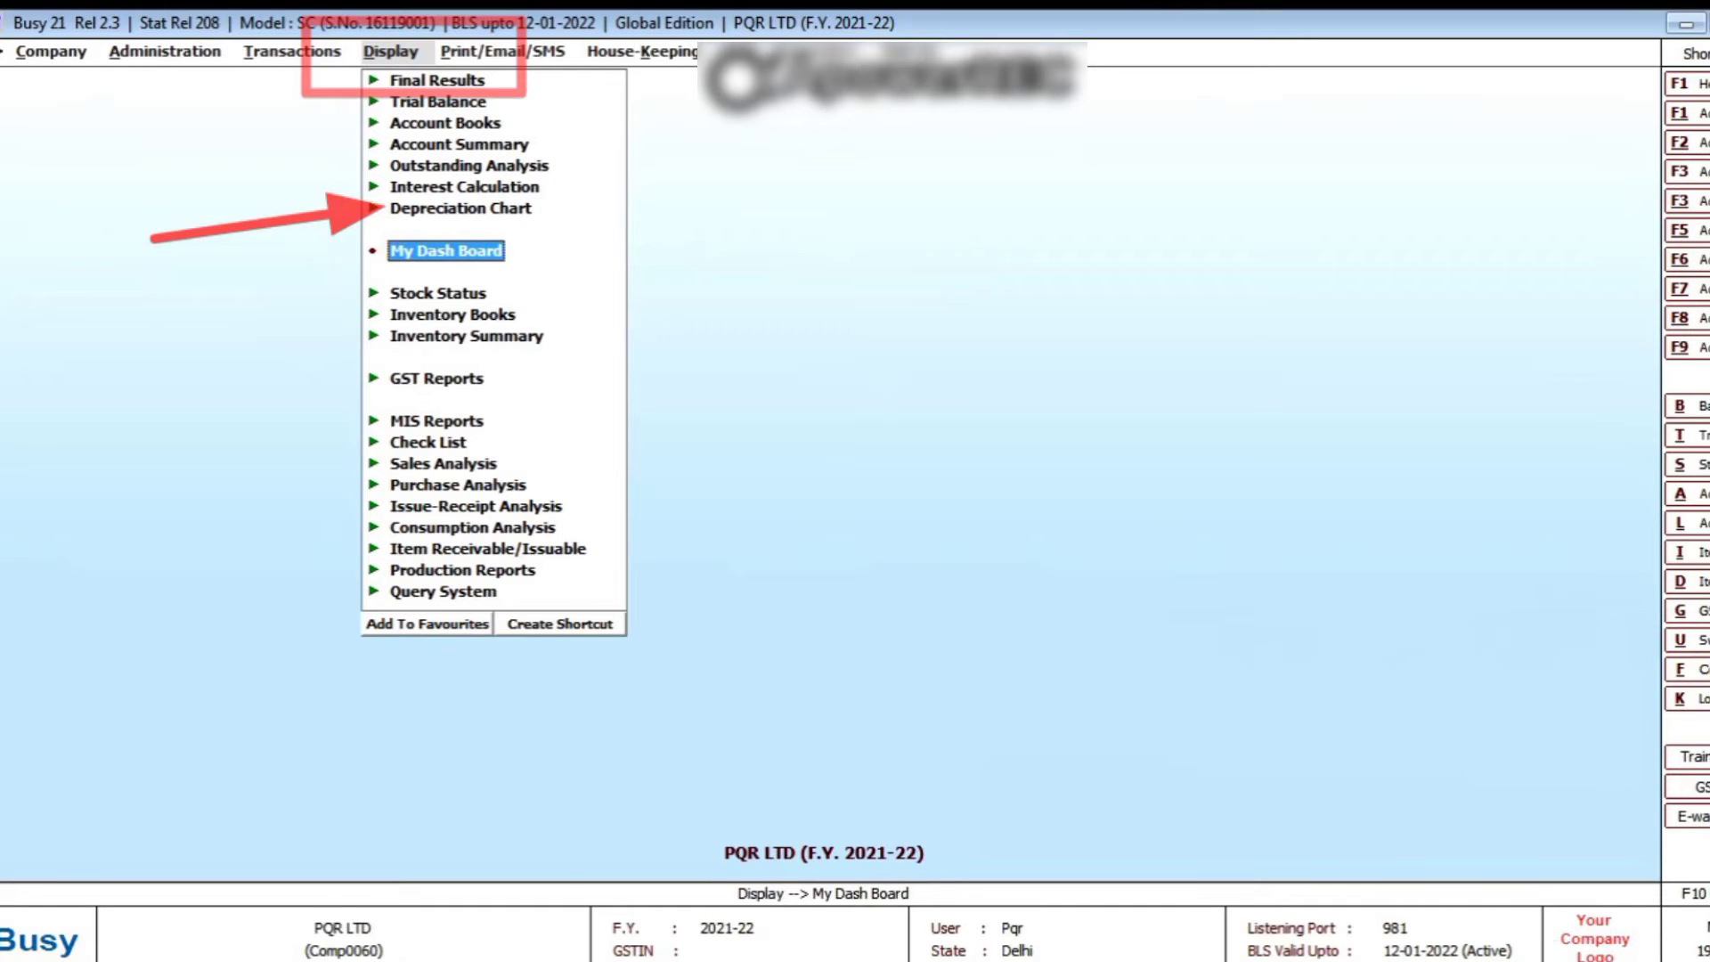
Step: Enable the Bank Reconciliation banking option in the Accounts section of the company's feature configuration
key("alt+f")
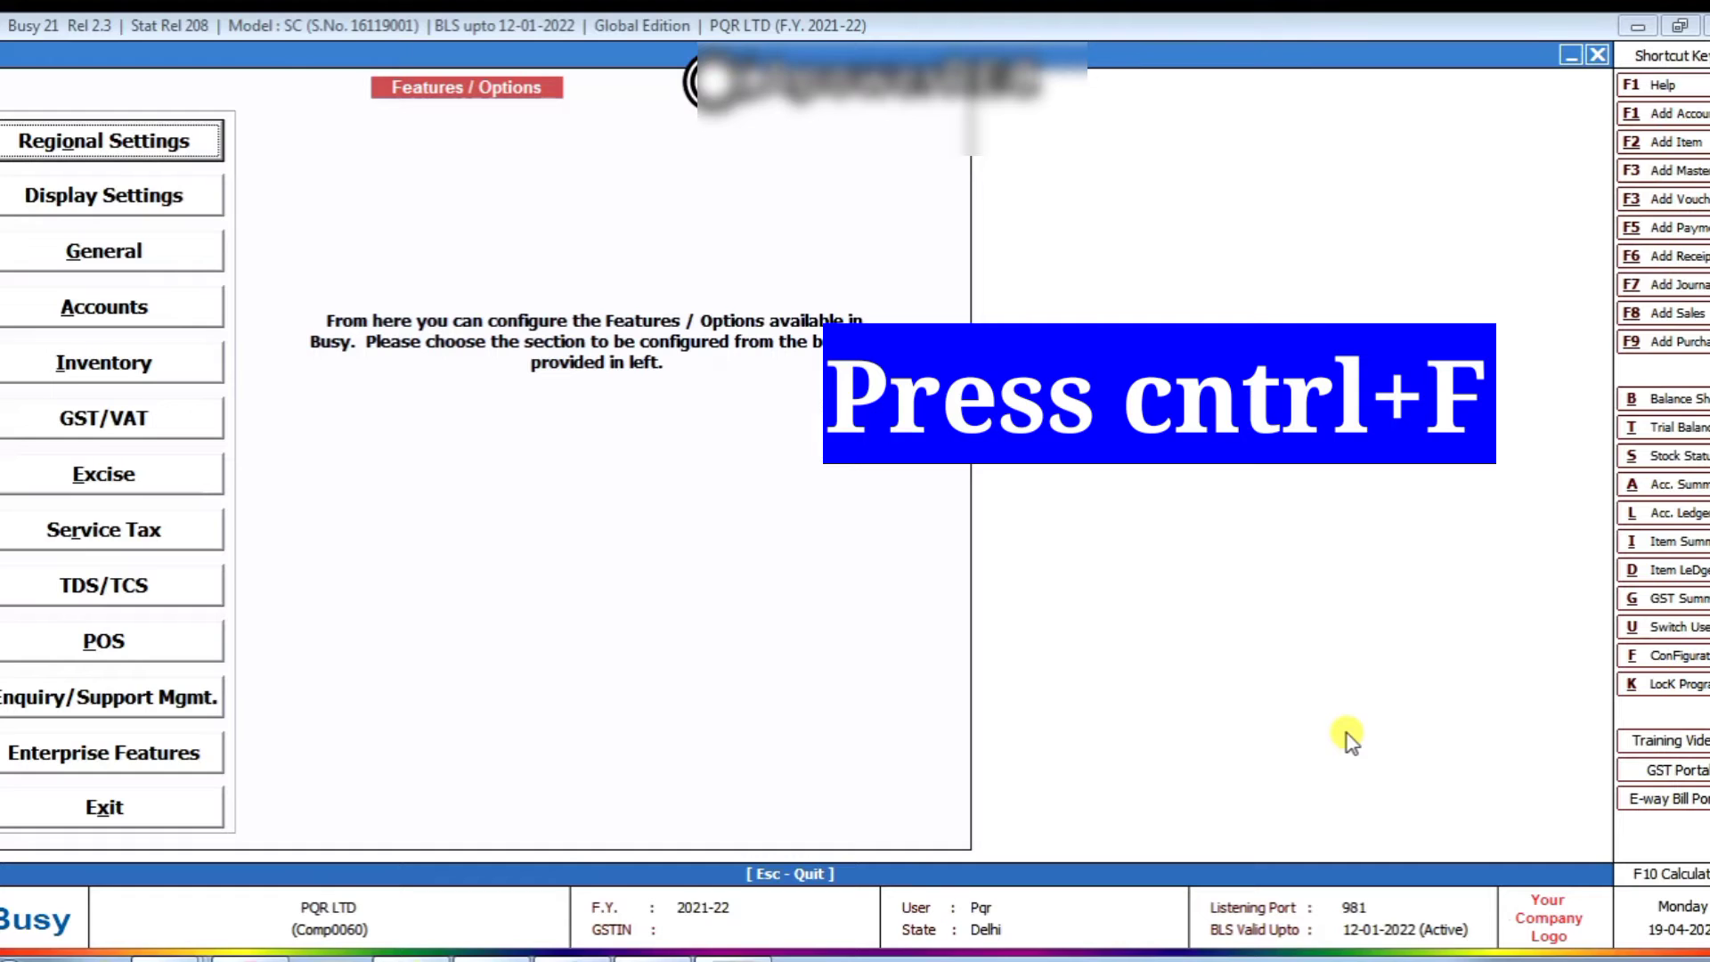
key("Down")
key("Down")
key("Down")
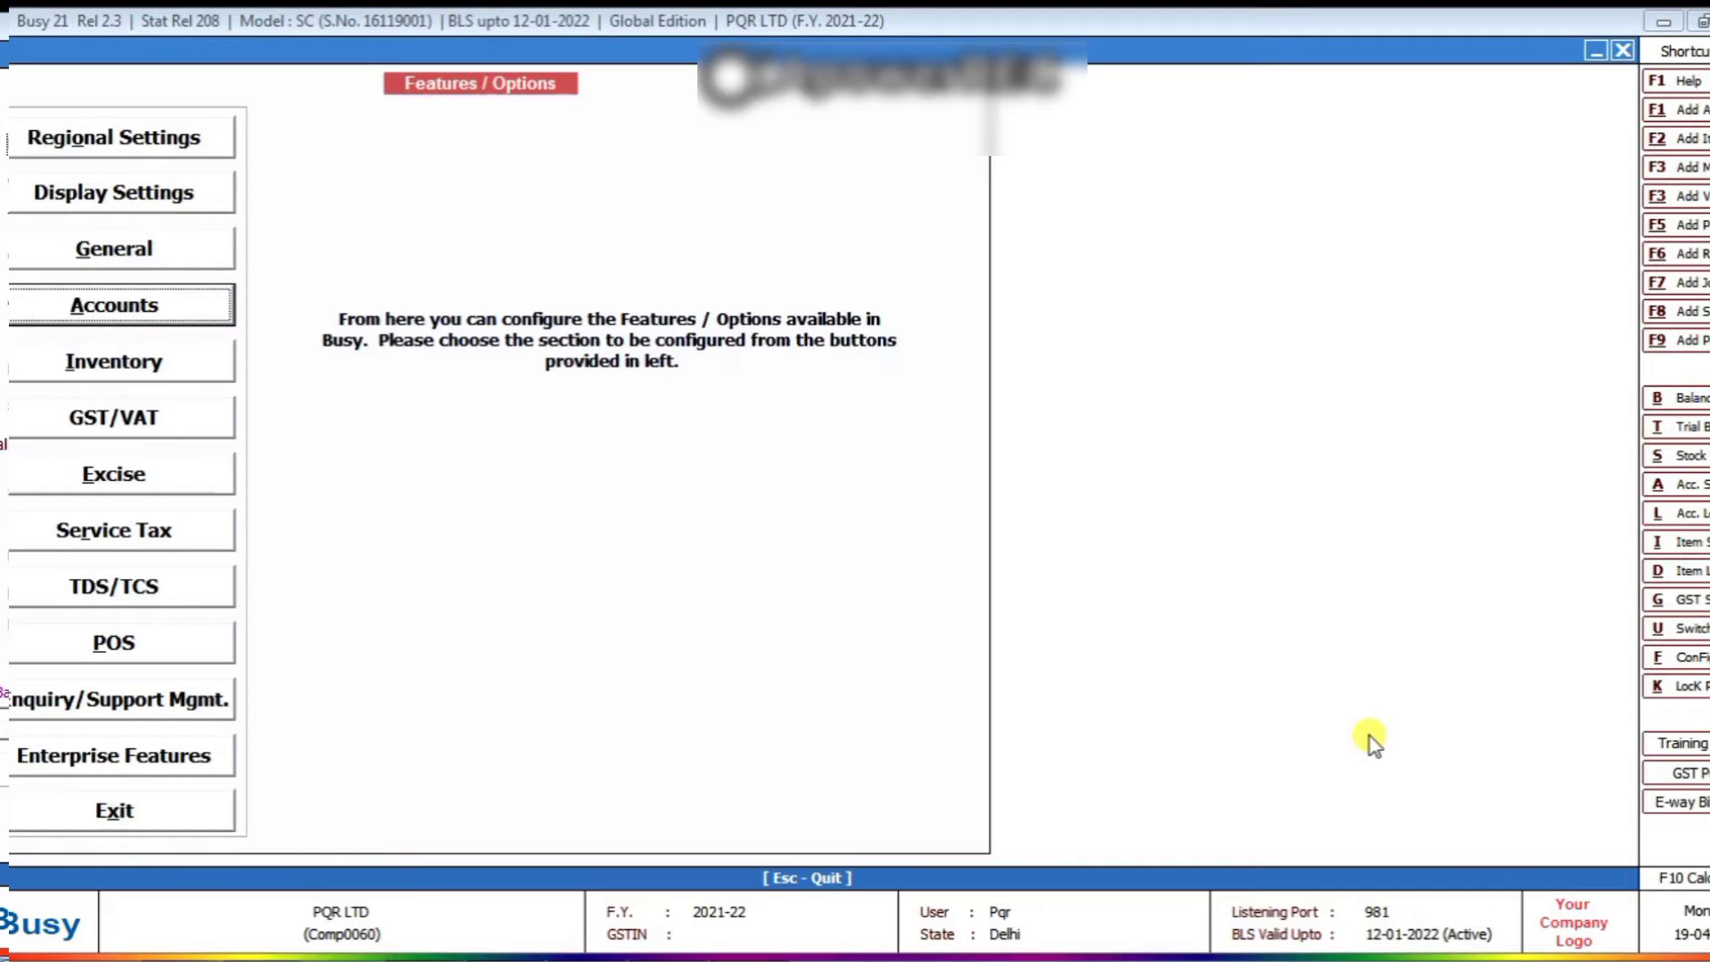
key("Return")
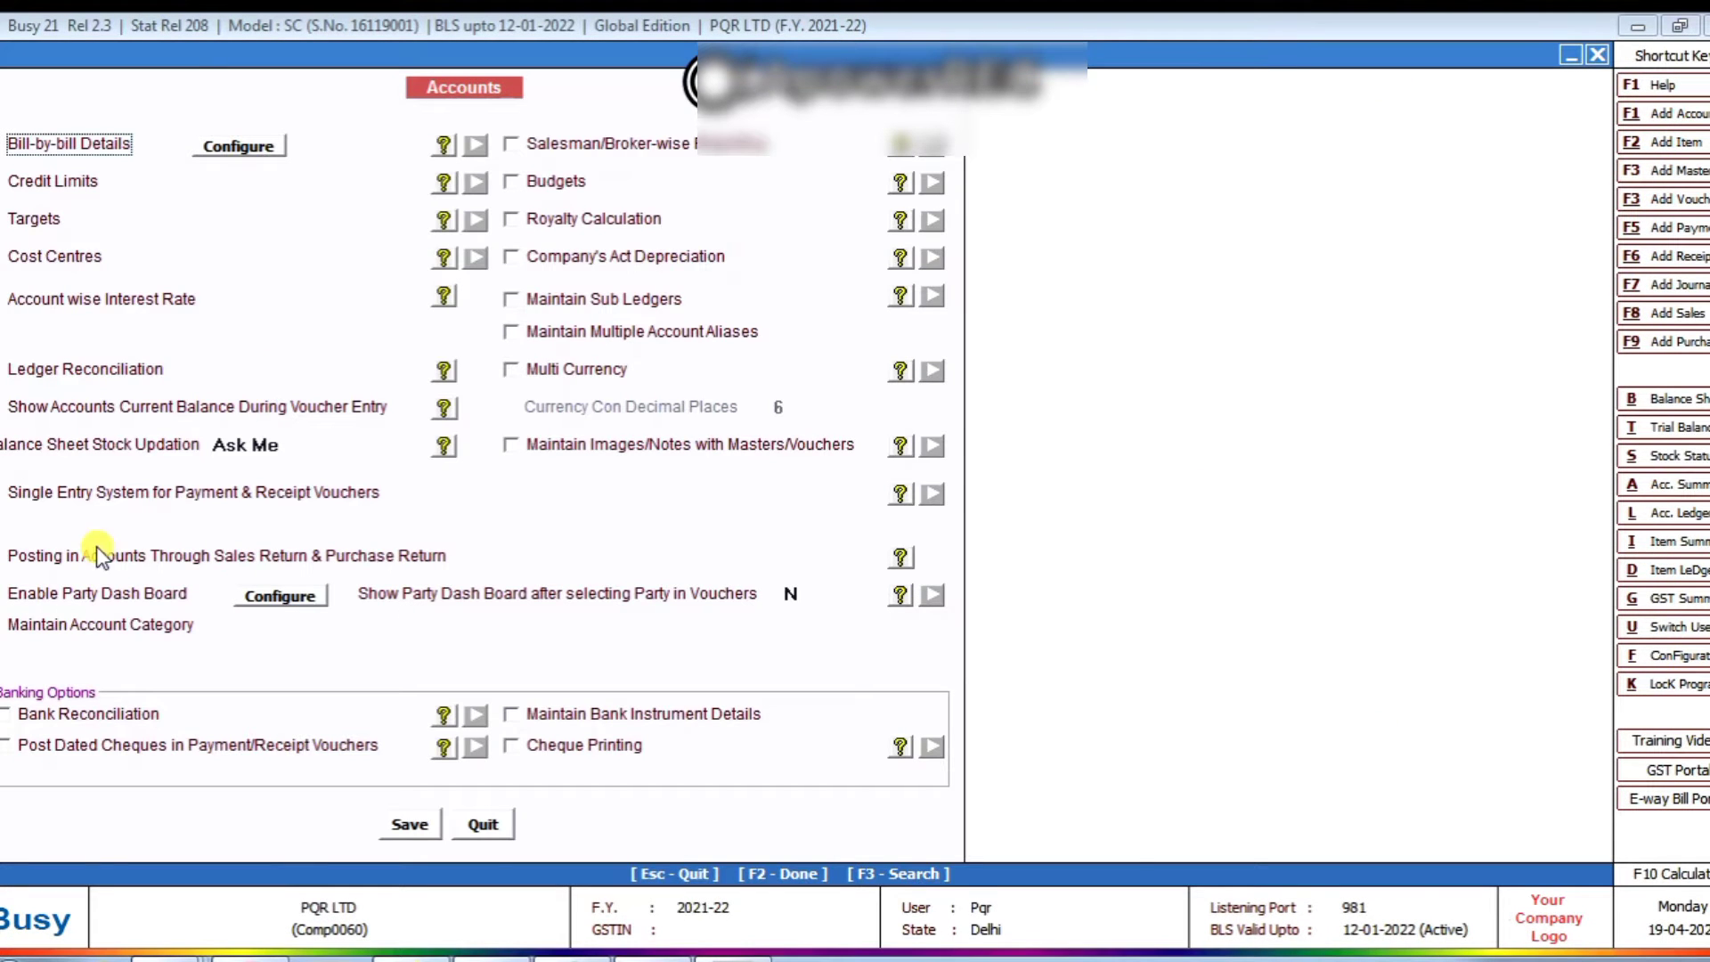
left_click(5, 716)
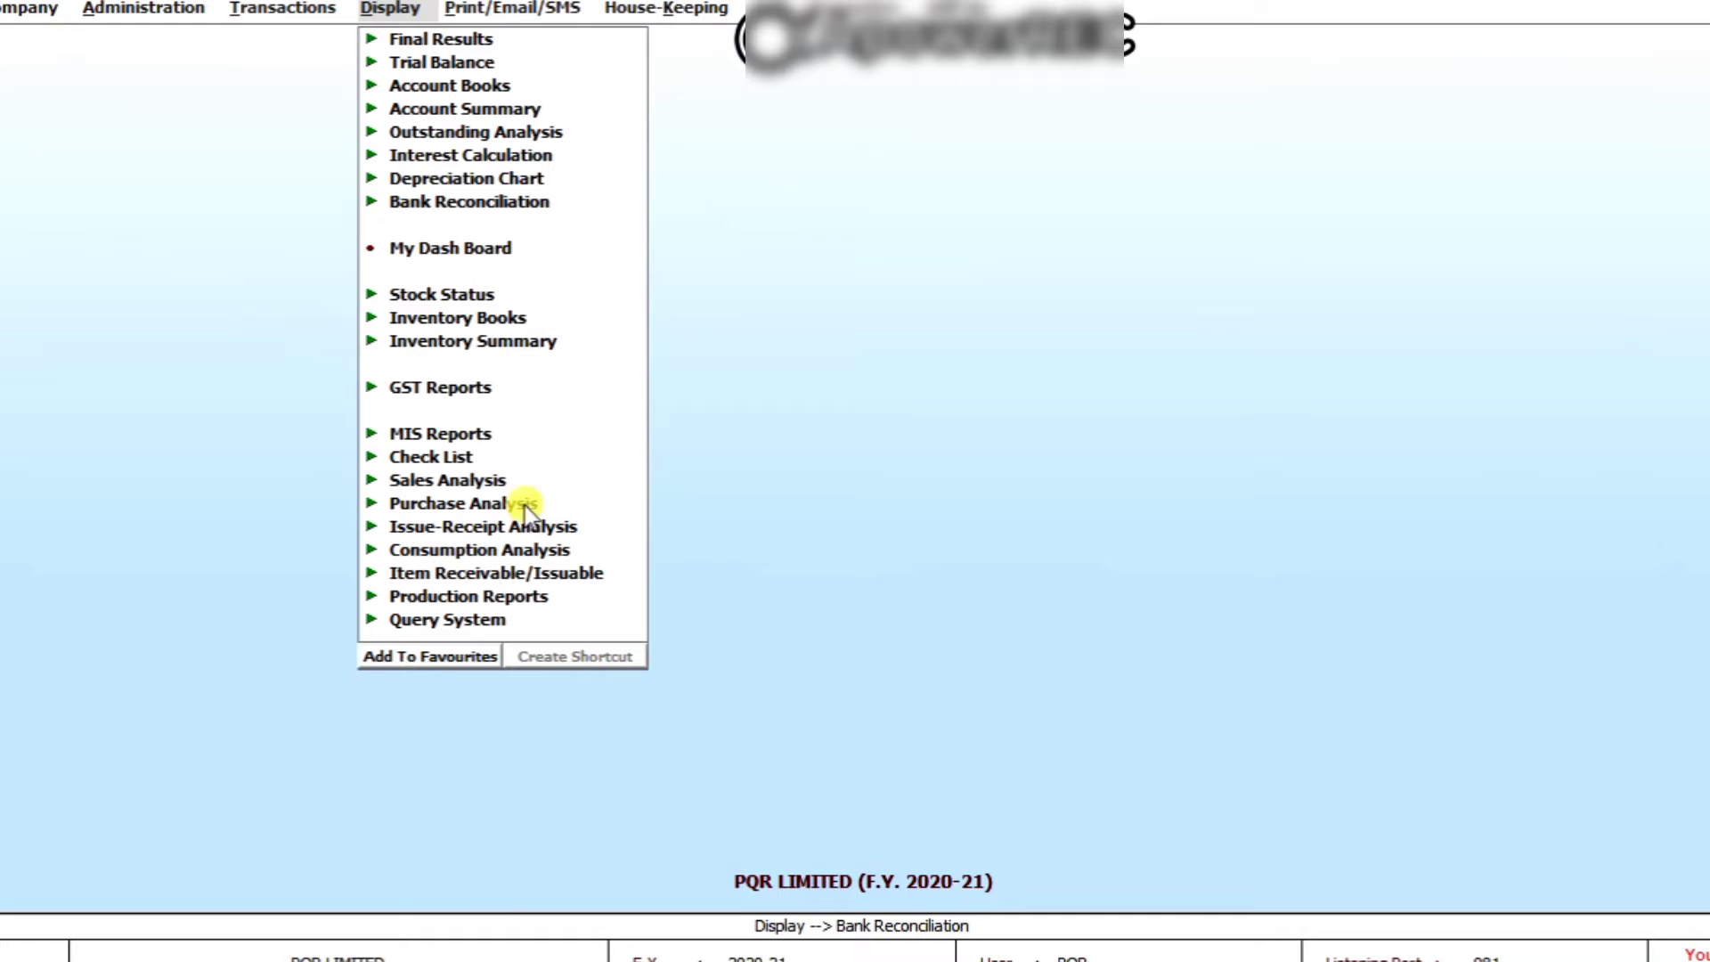
Step: Open the Bank Reconciliation report that shows all entries
left_click(477, 205)
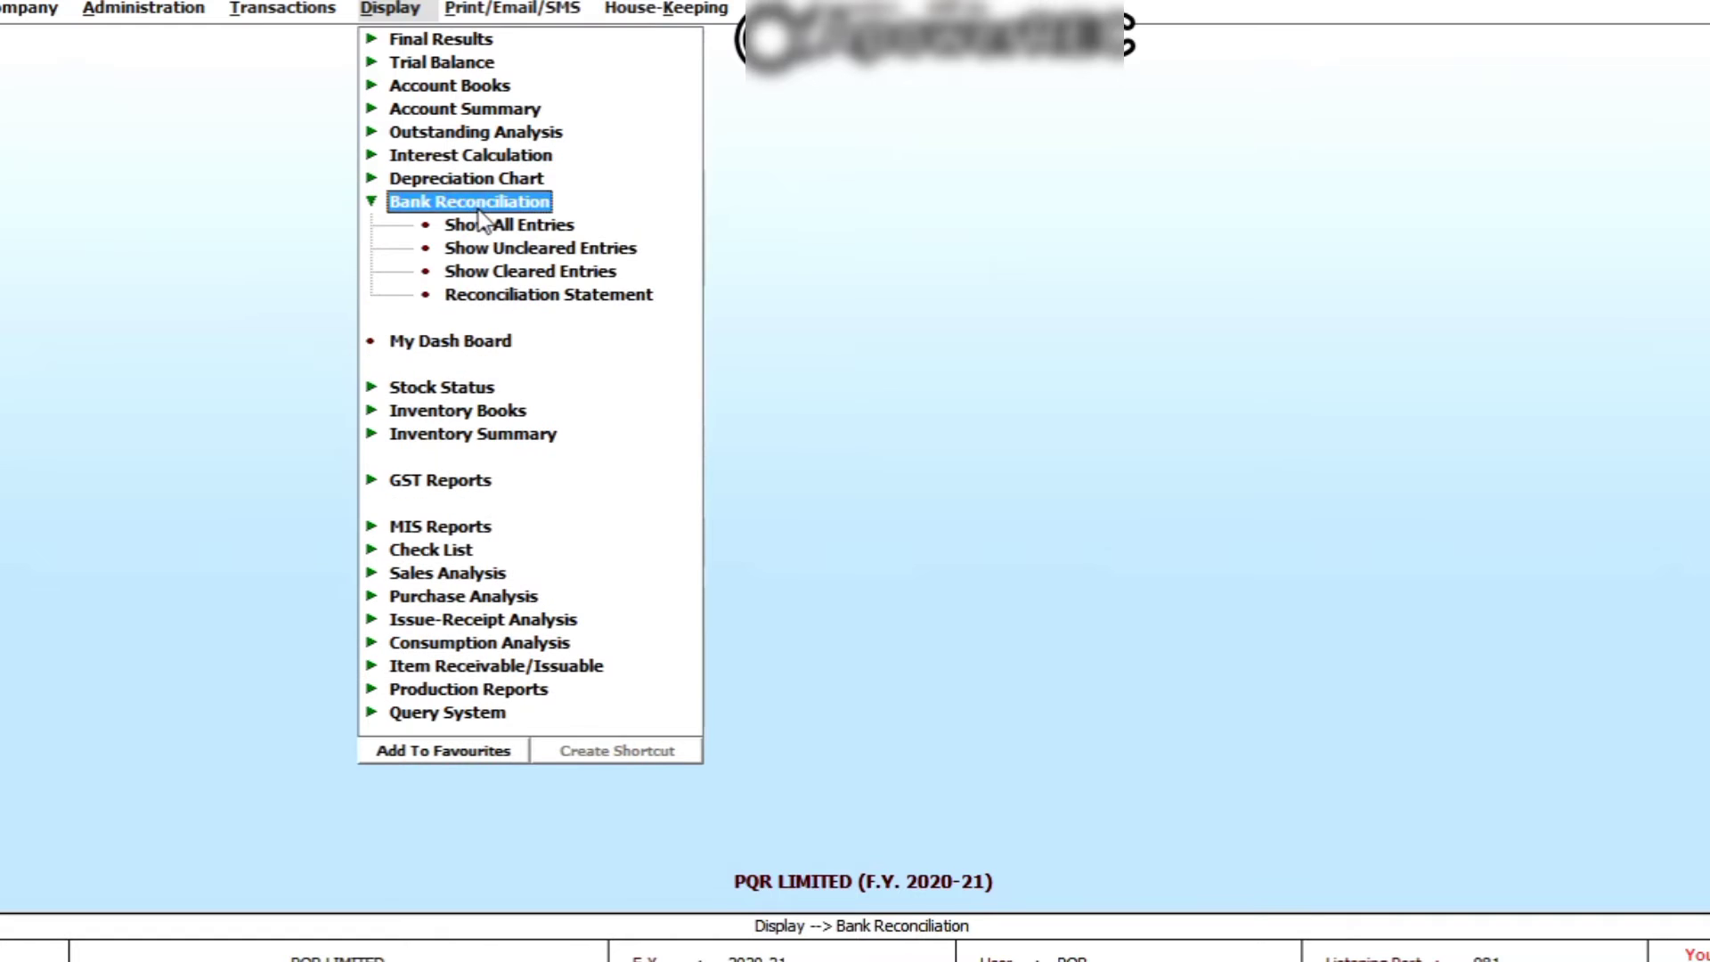
left_click(541, 230)
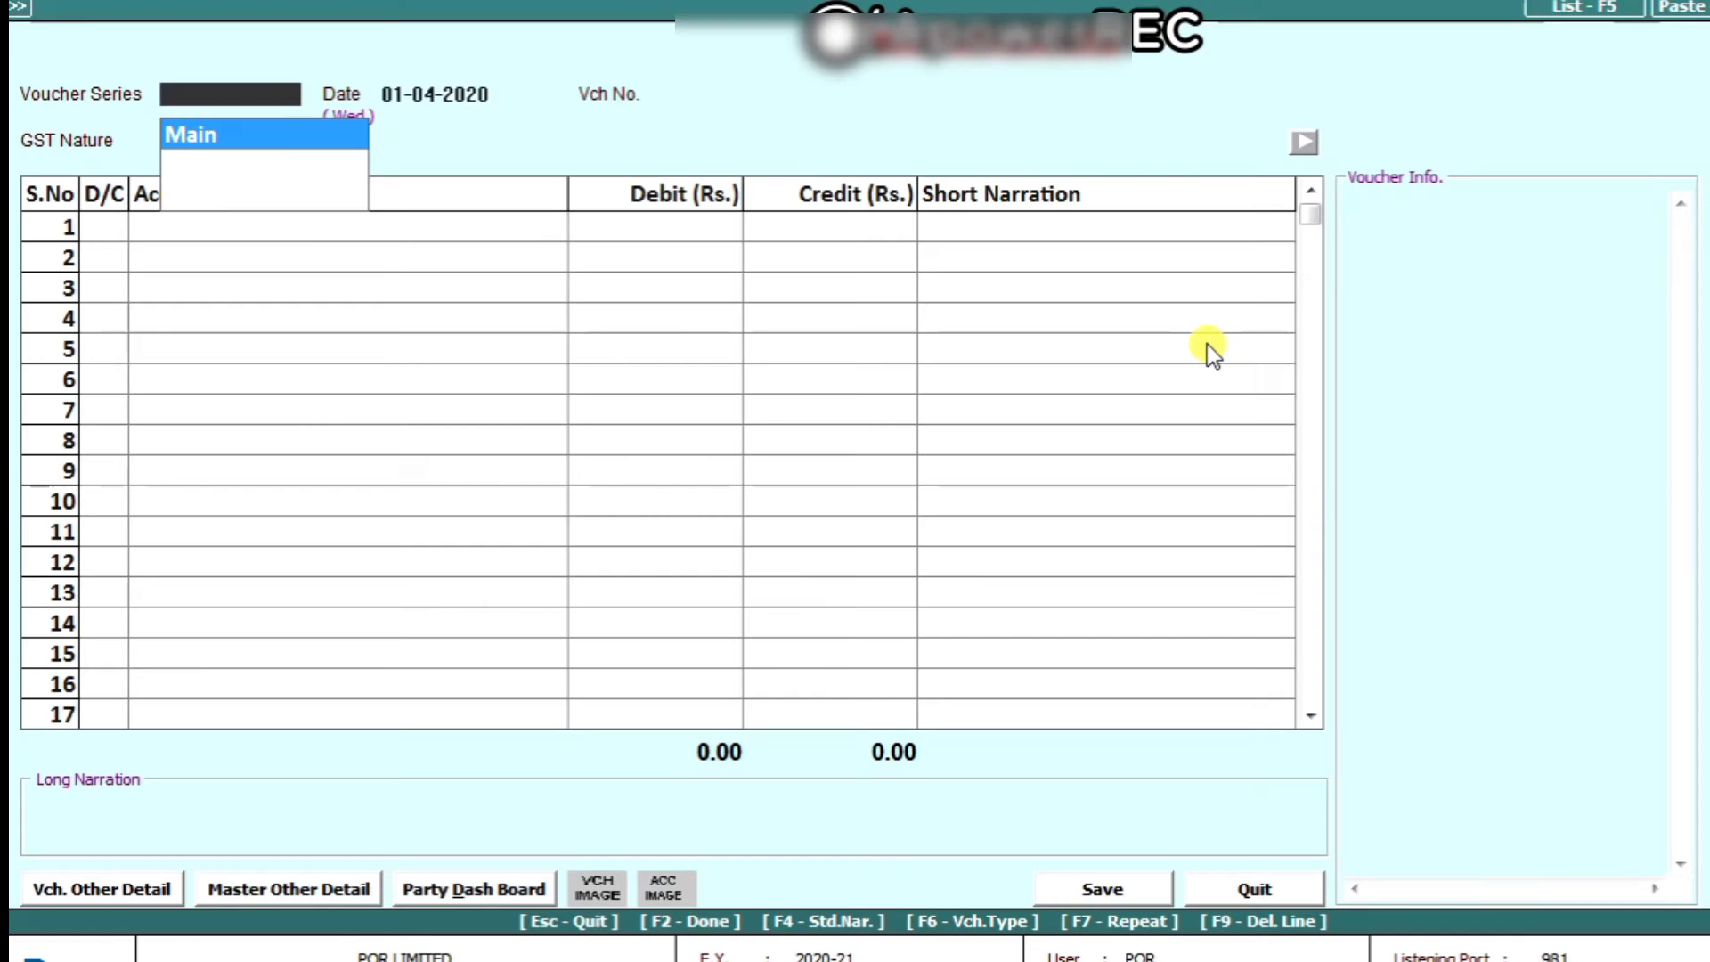
Step: Set the new voucher's series to Main, its date to 01-03-2021 and its GST nature to Not Applicable
key("Return")
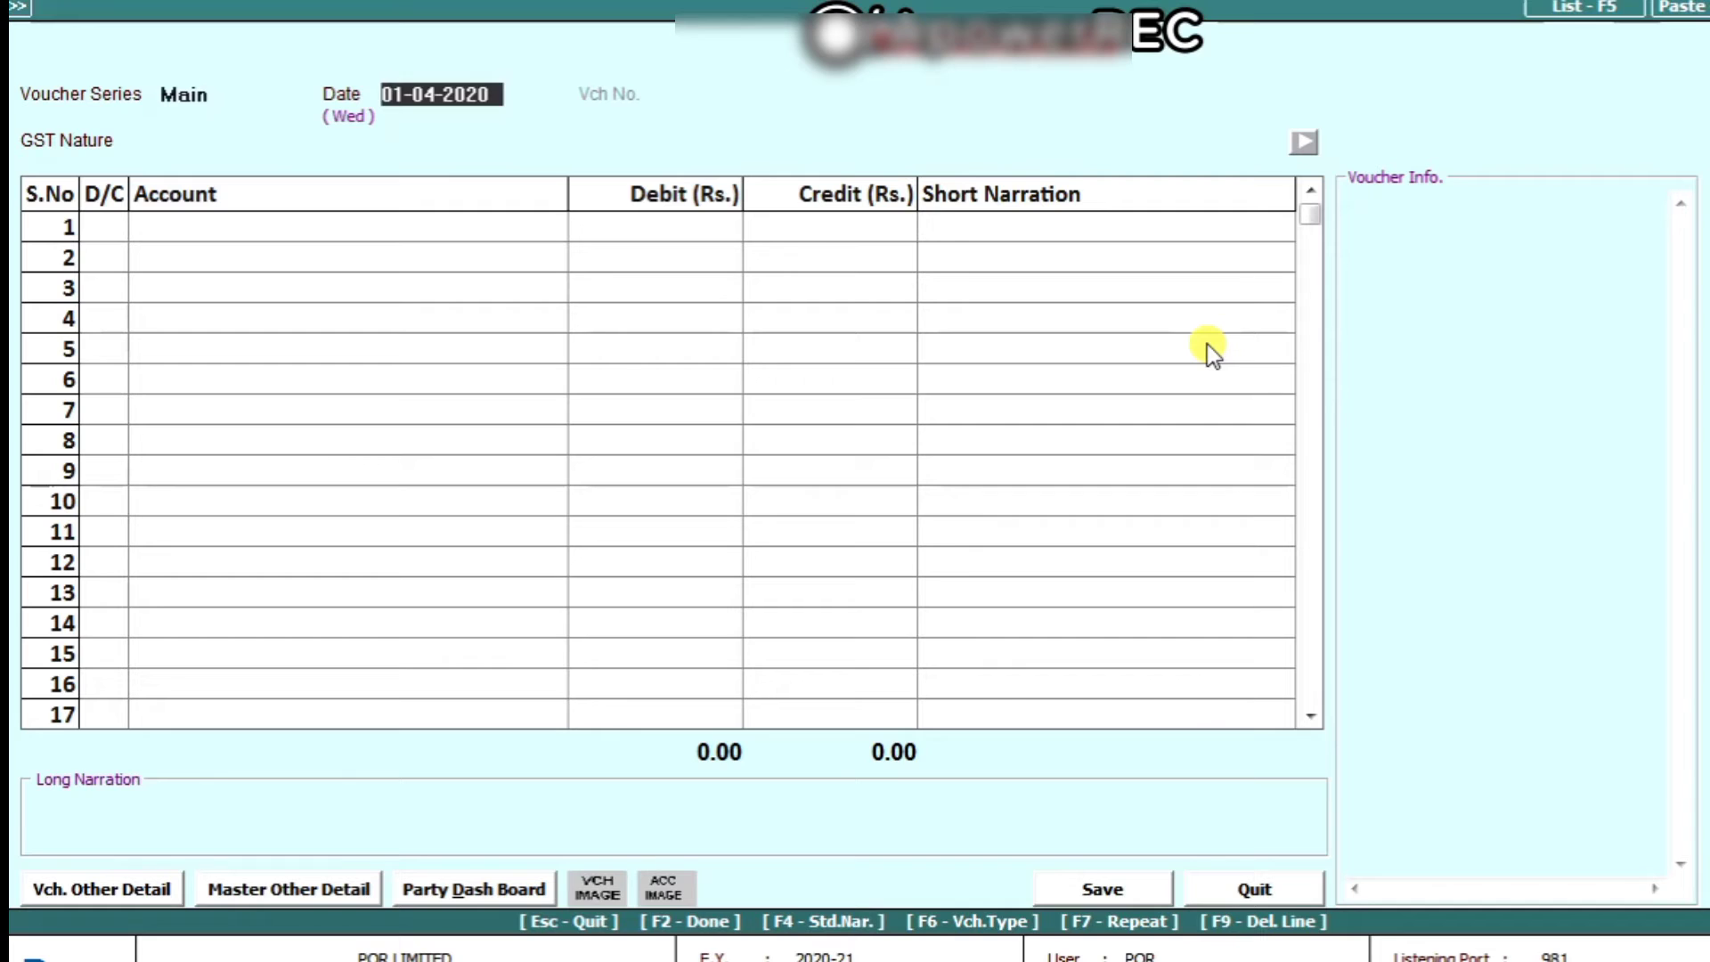
type("1-3")
key("Return")
key("Return")
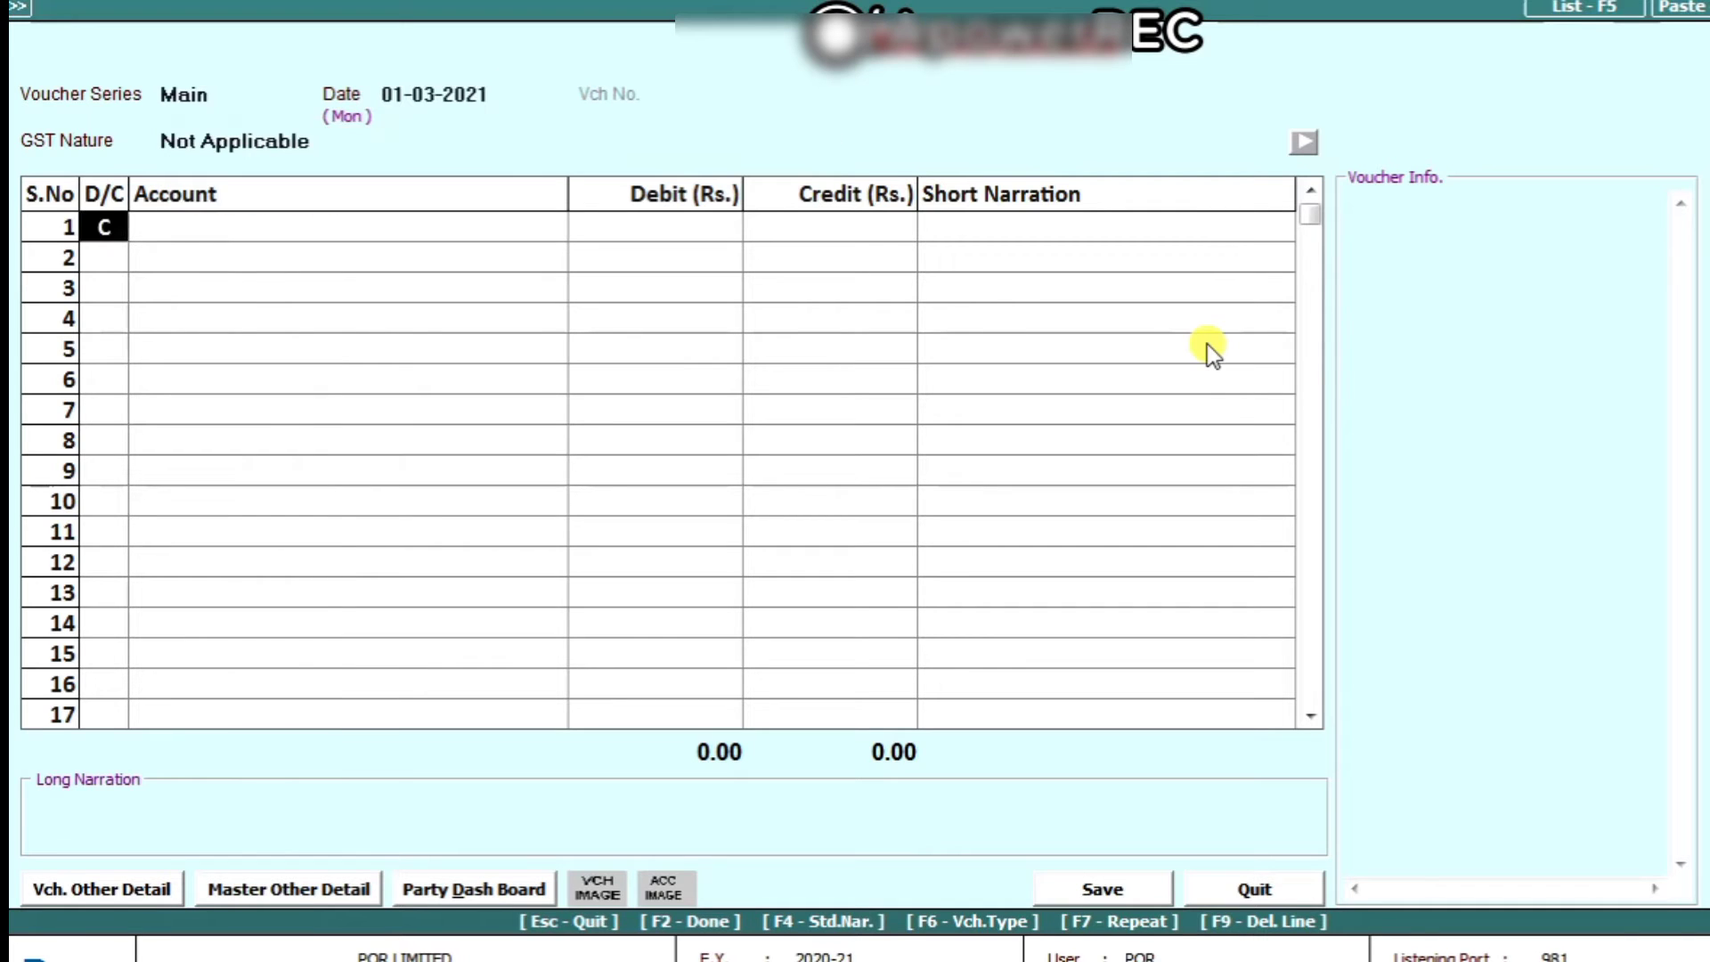
Step: Make the first voucher row a debit entry for the ICICI BANK account
key("Return")
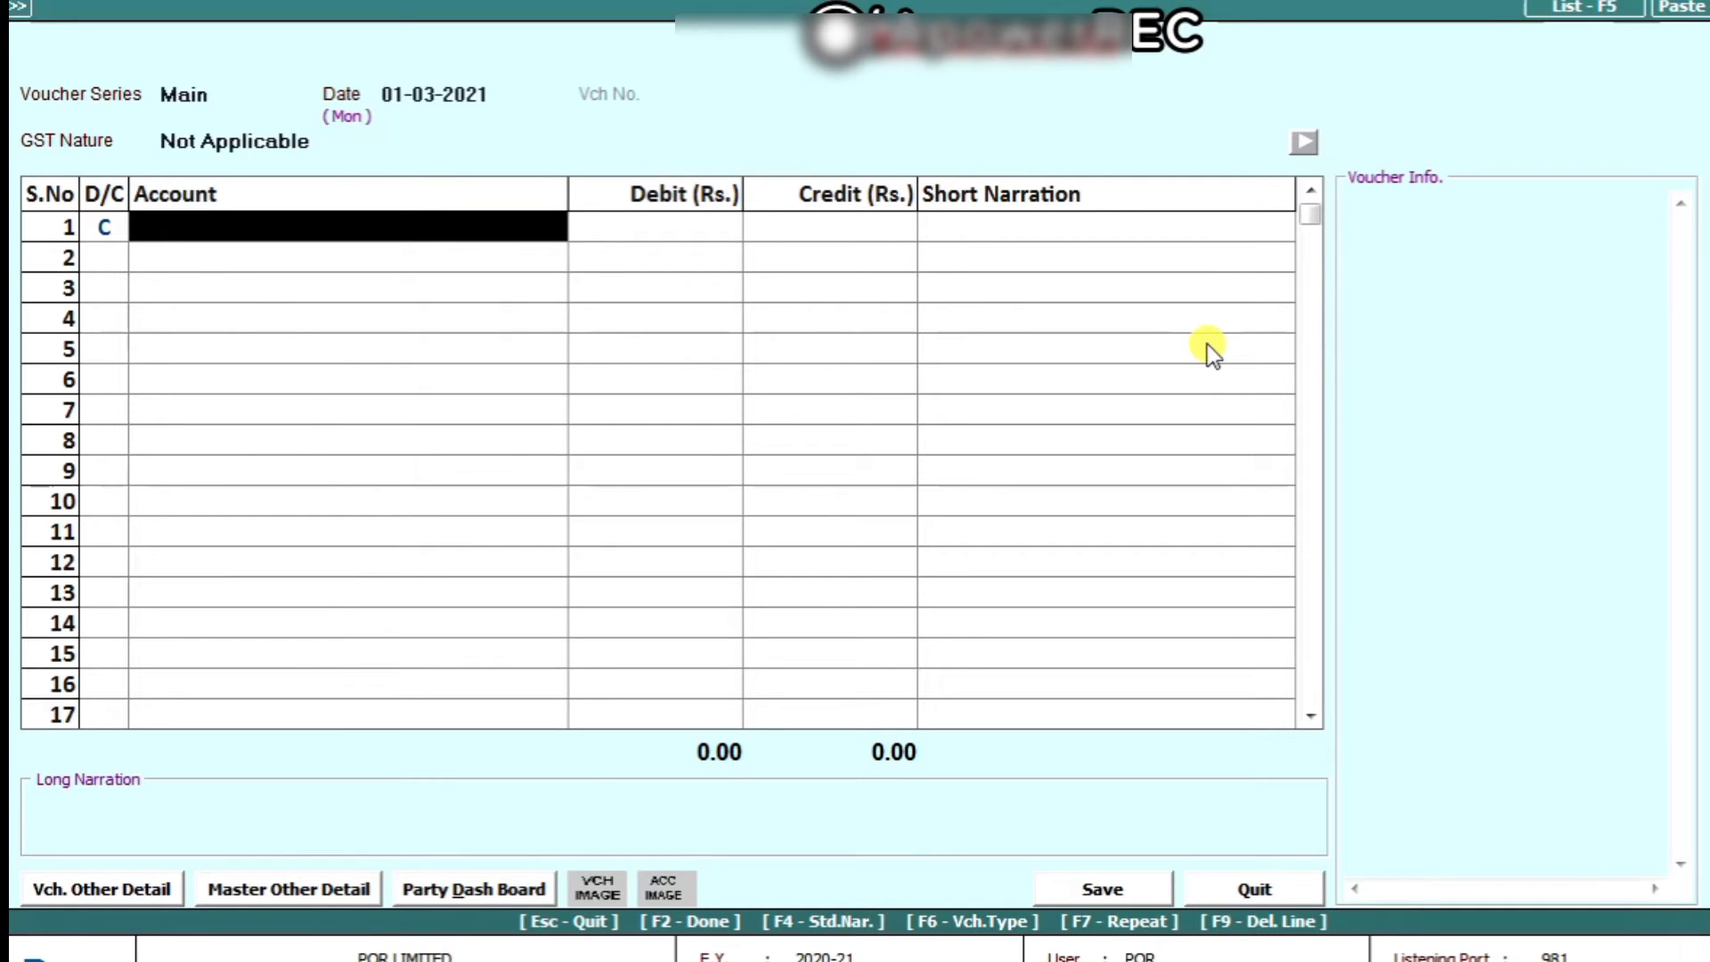
key("Escape")
key("Return")
key("Left")
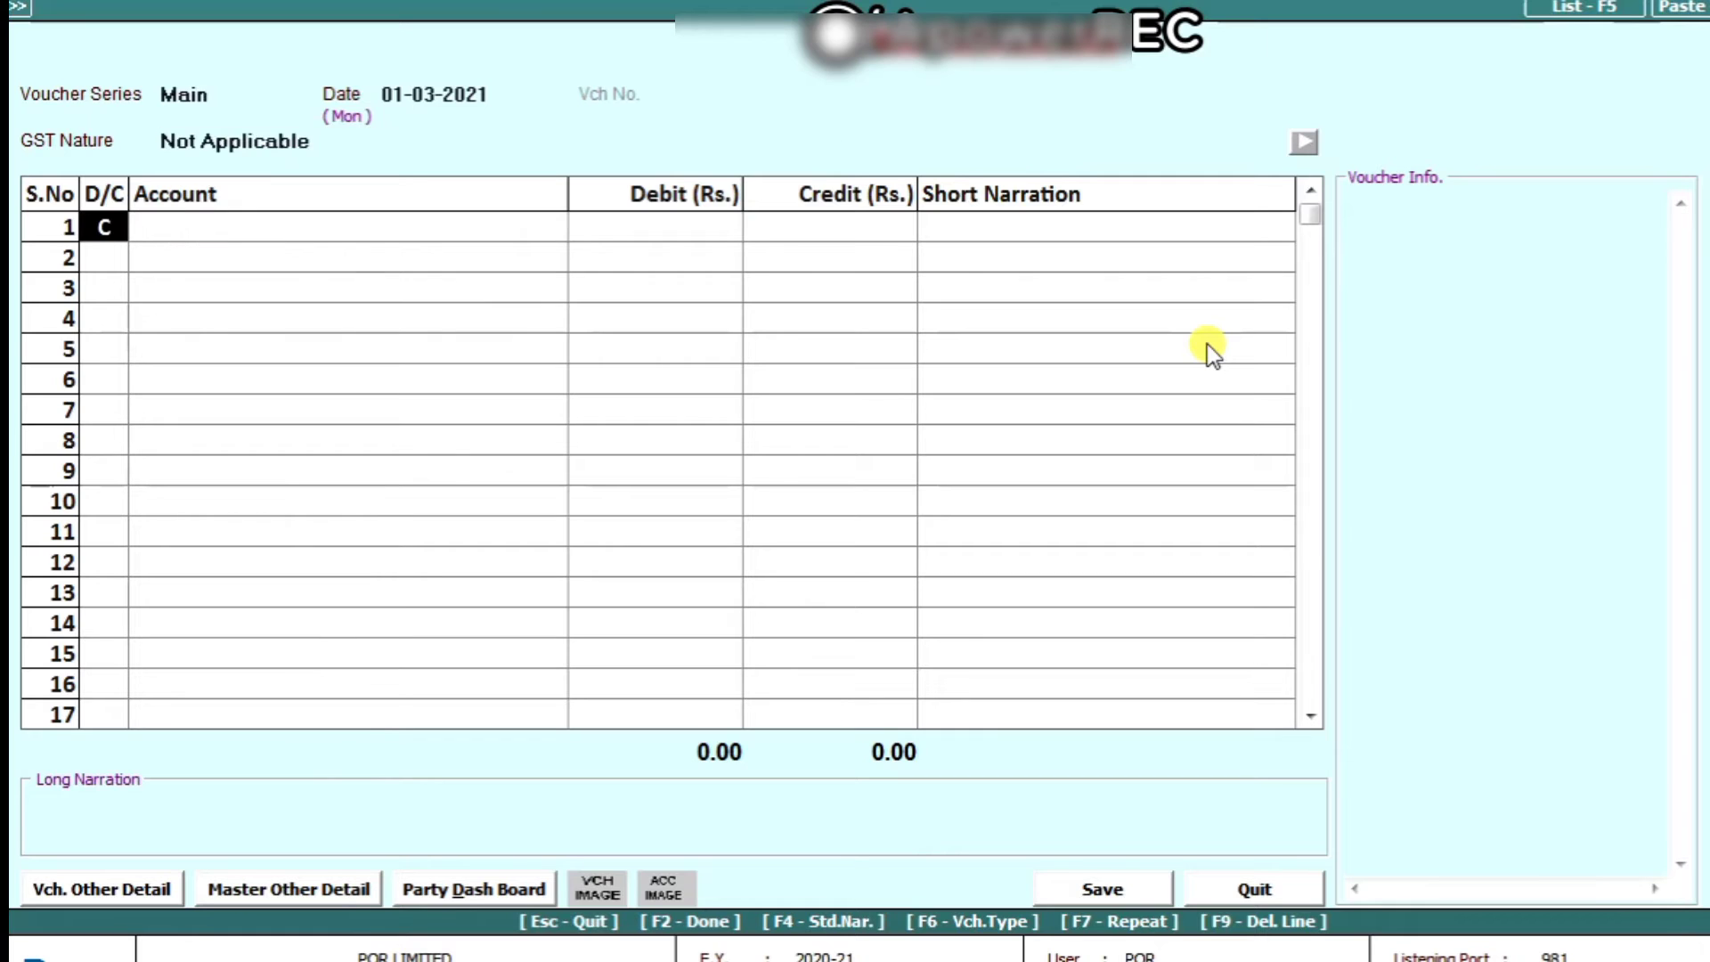
type("d")
key("Return")
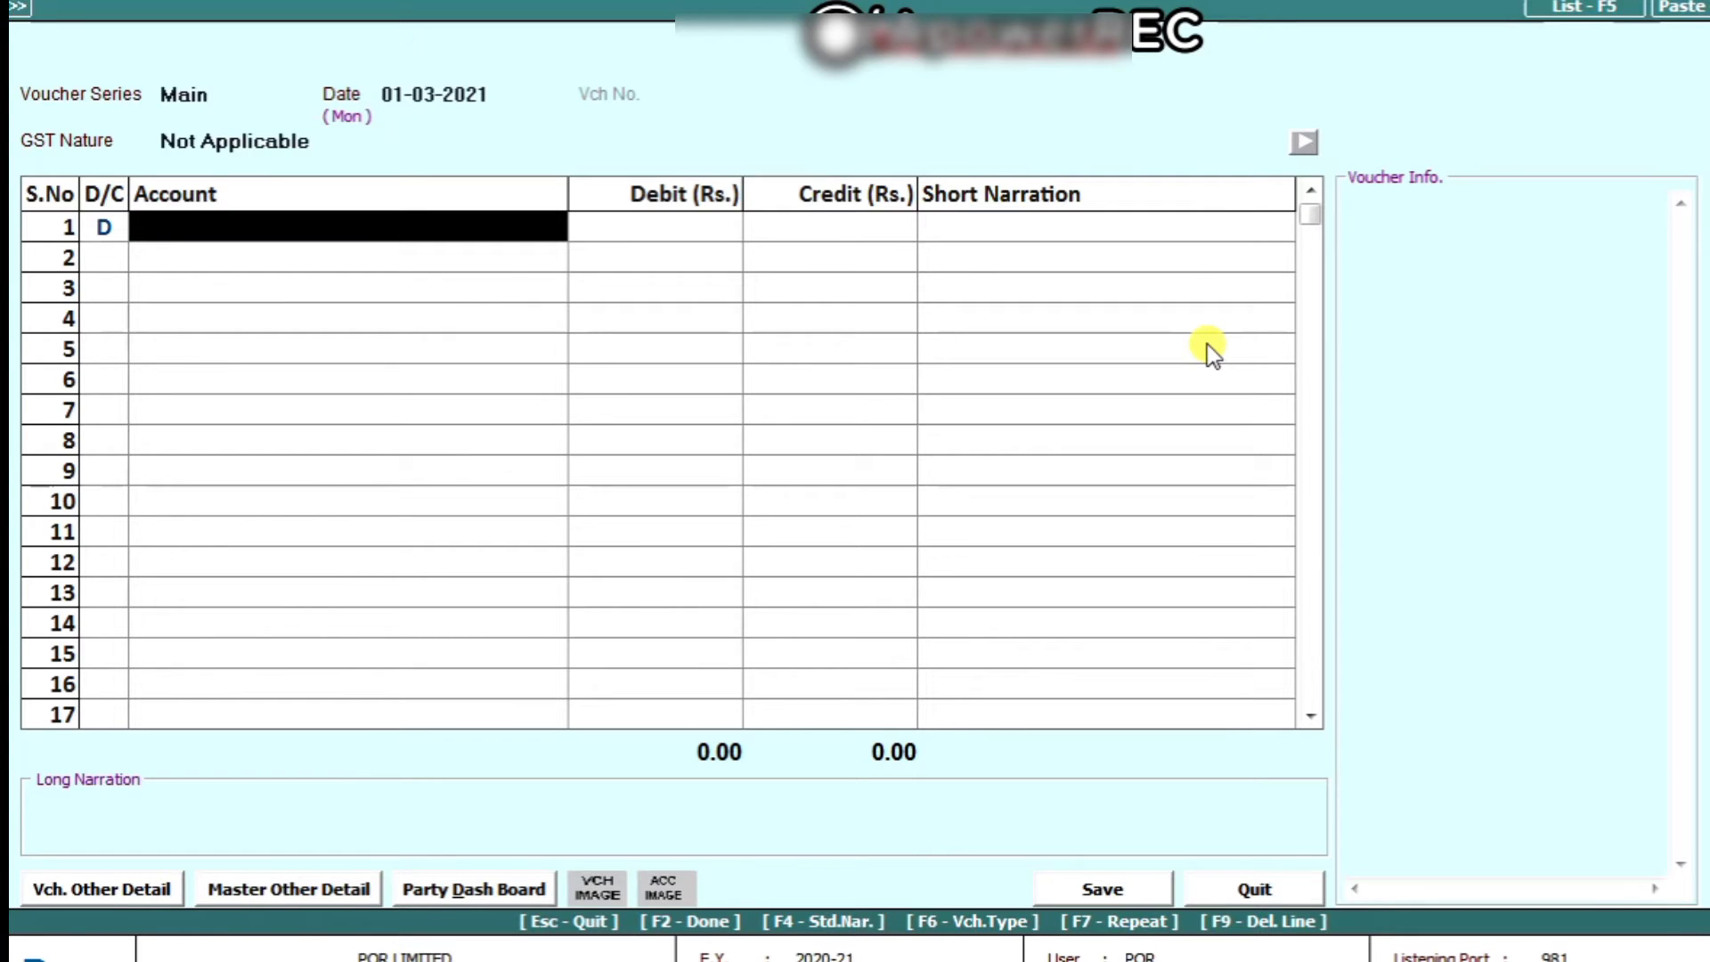
type("s")
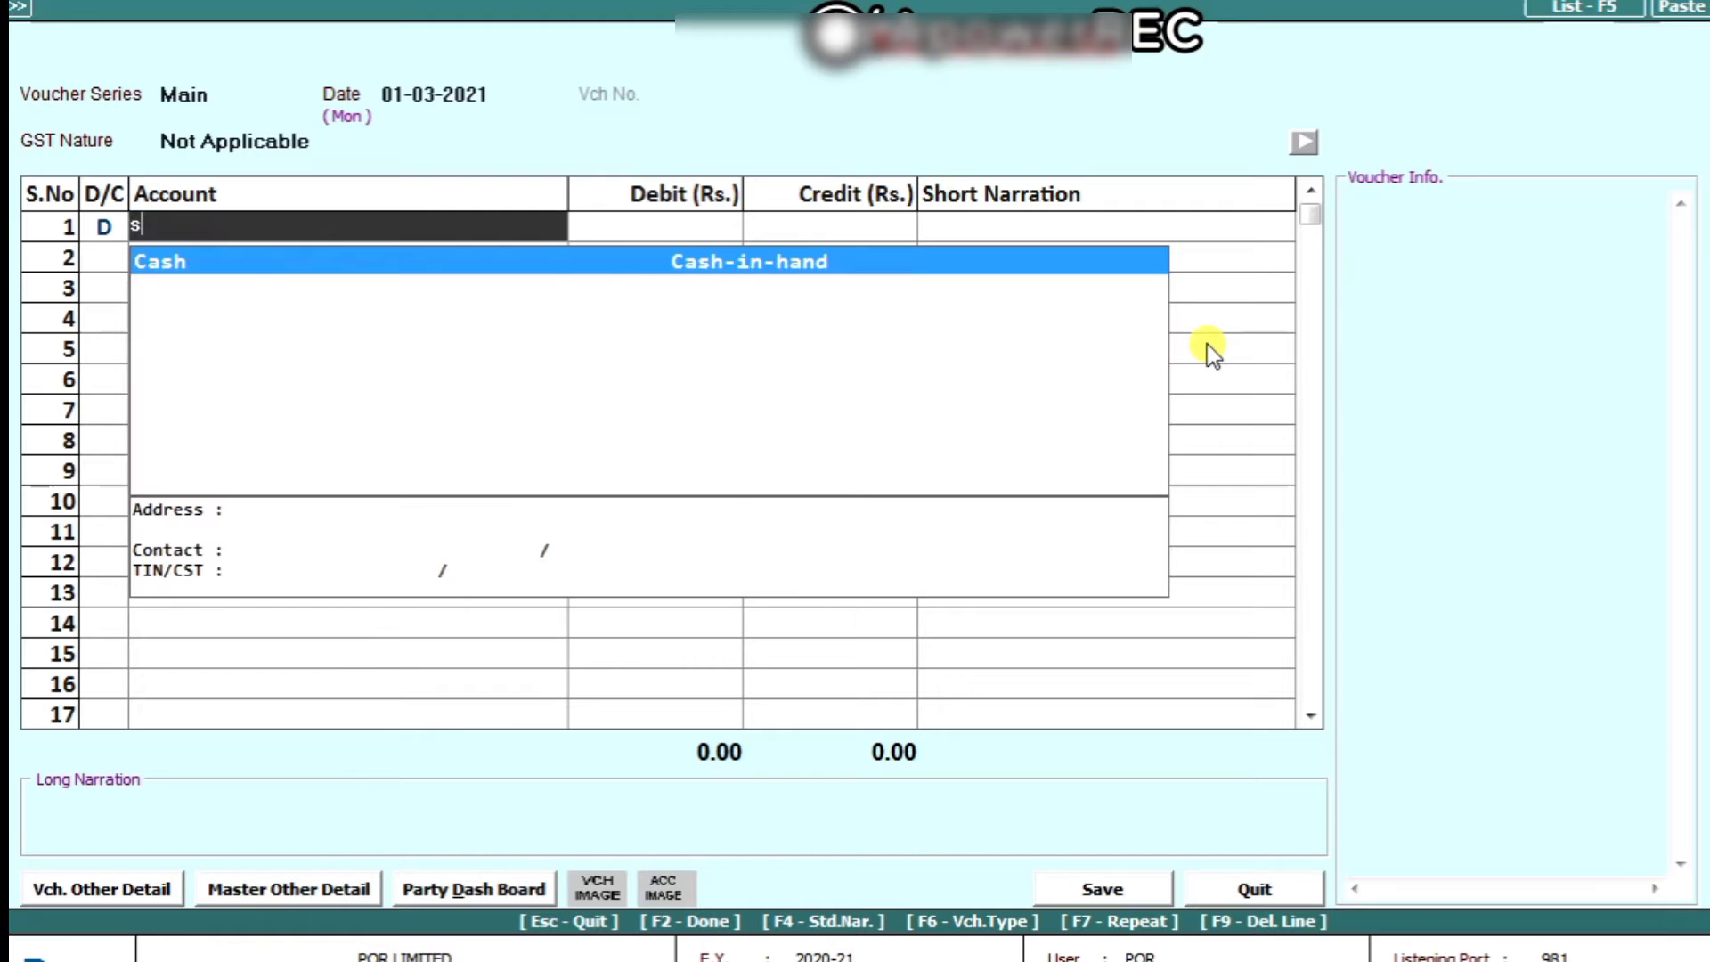
key("BackSpace")
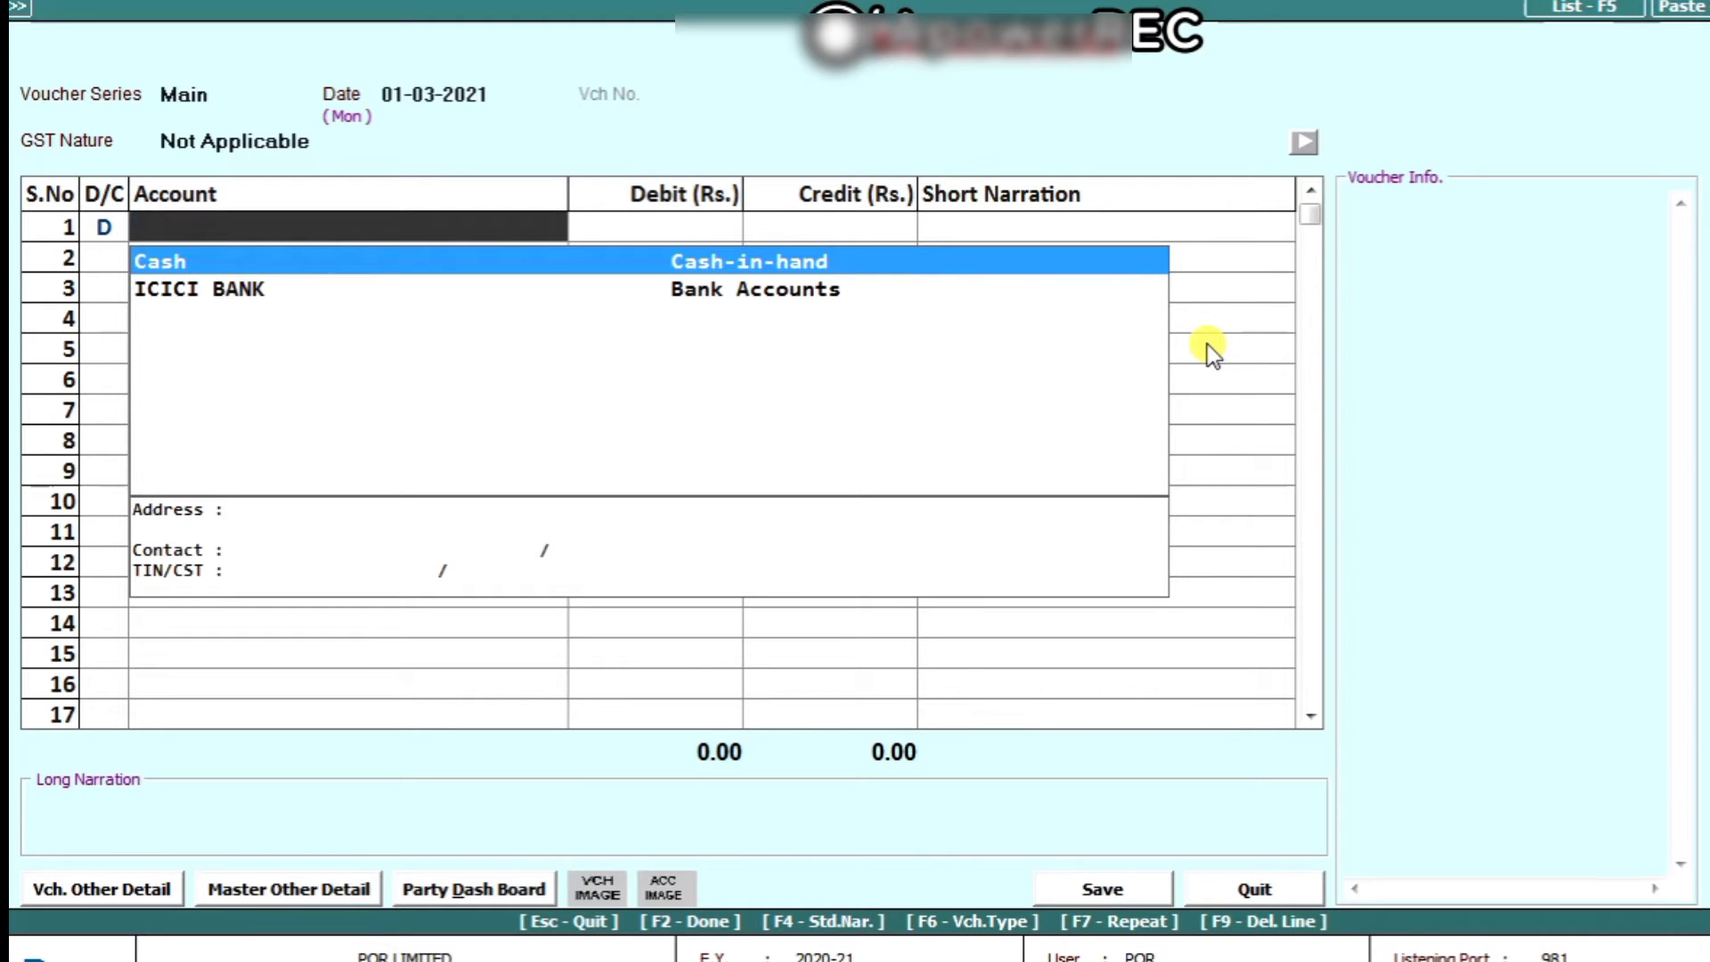
key("Down")
key("Return")
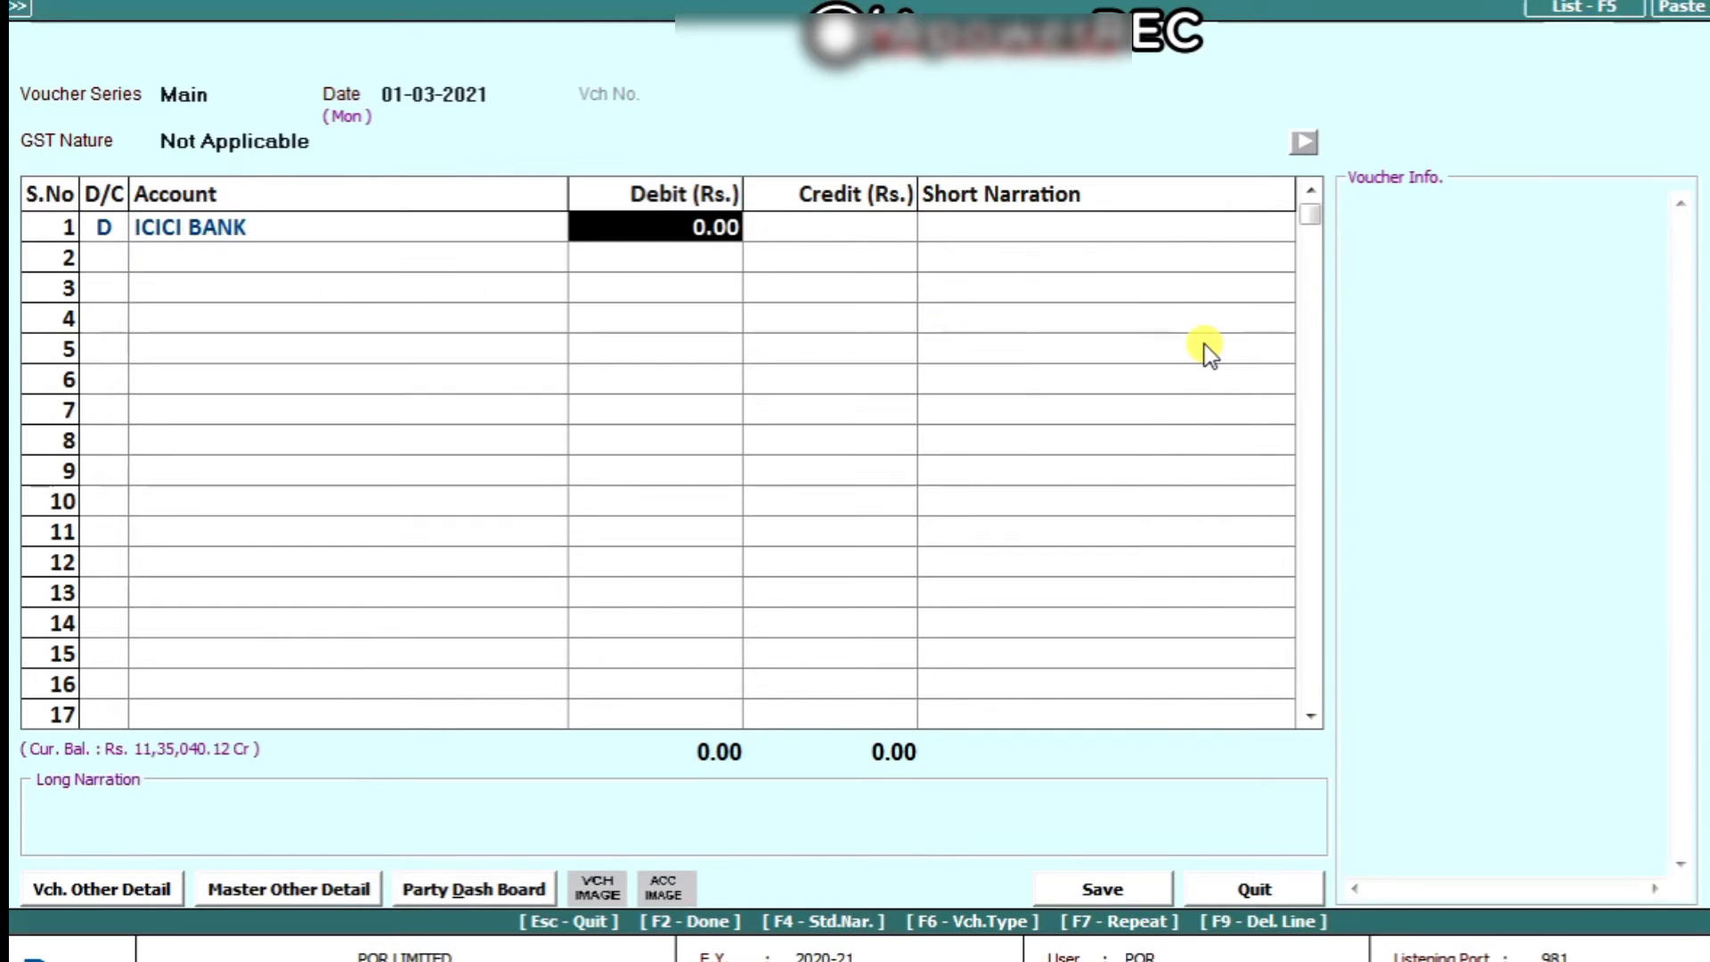
Step: Enter the first deposit from the bank statement, 27,185.92, as the ICICI BANK debit and credit it to SNAPDEAL PVT LTD on account
key("alt+Tab")
key("alt+Tab")
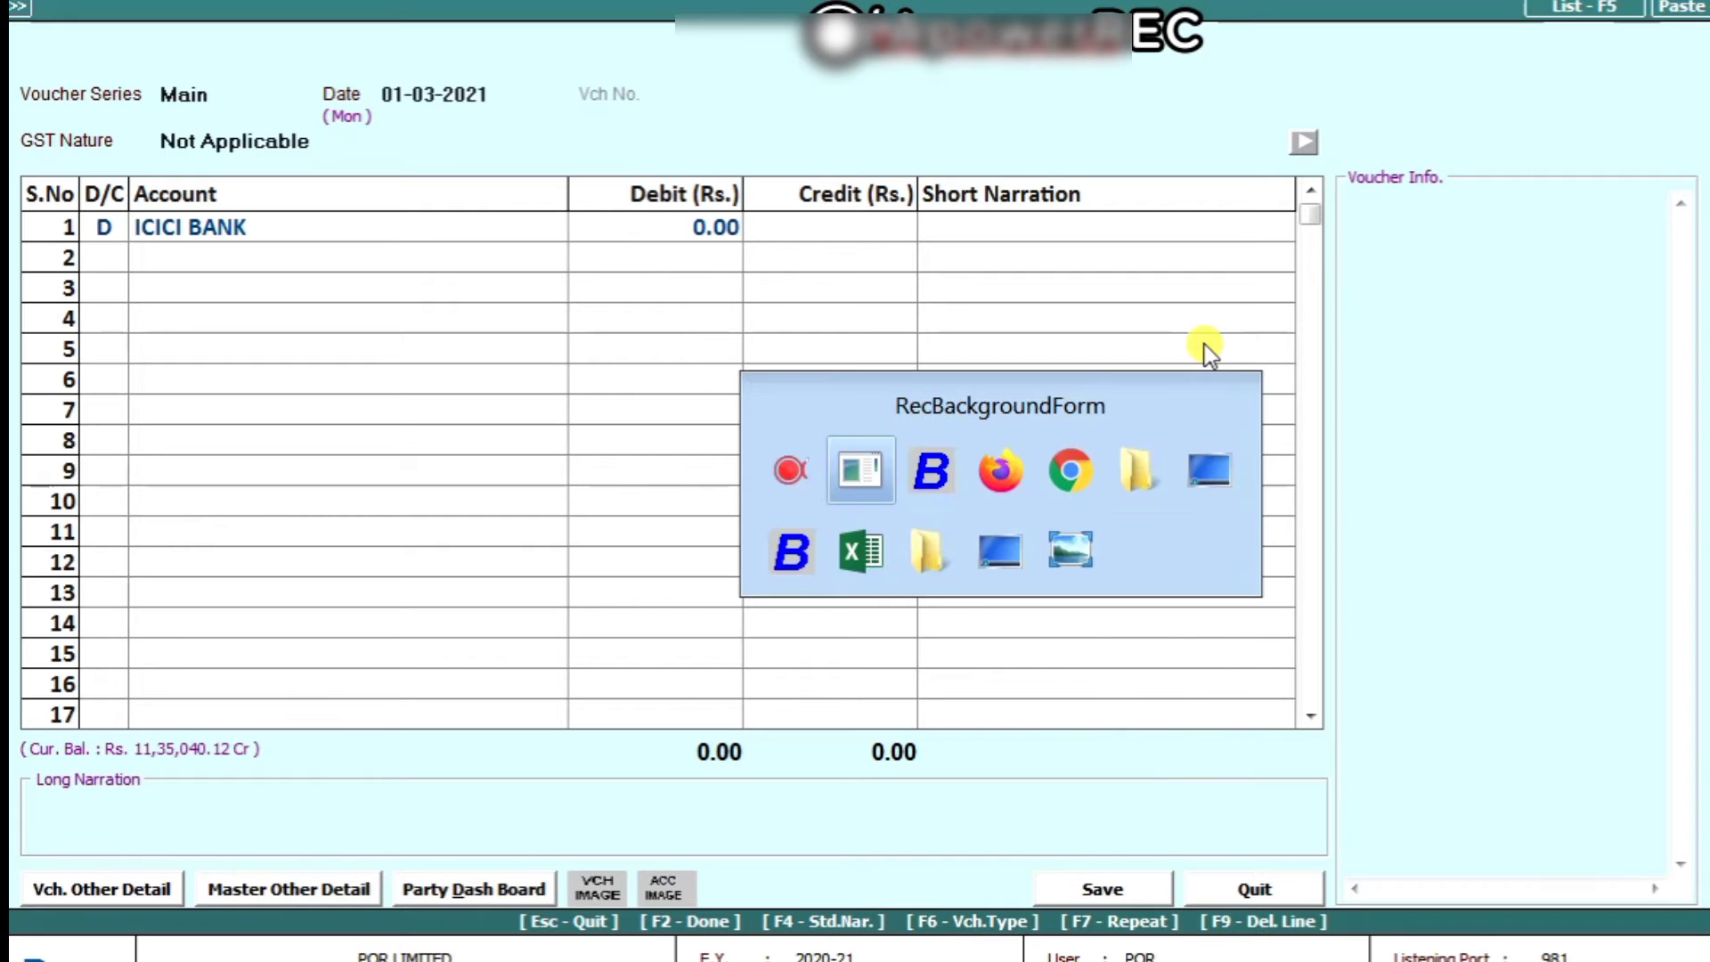
left_click(1576, 15)
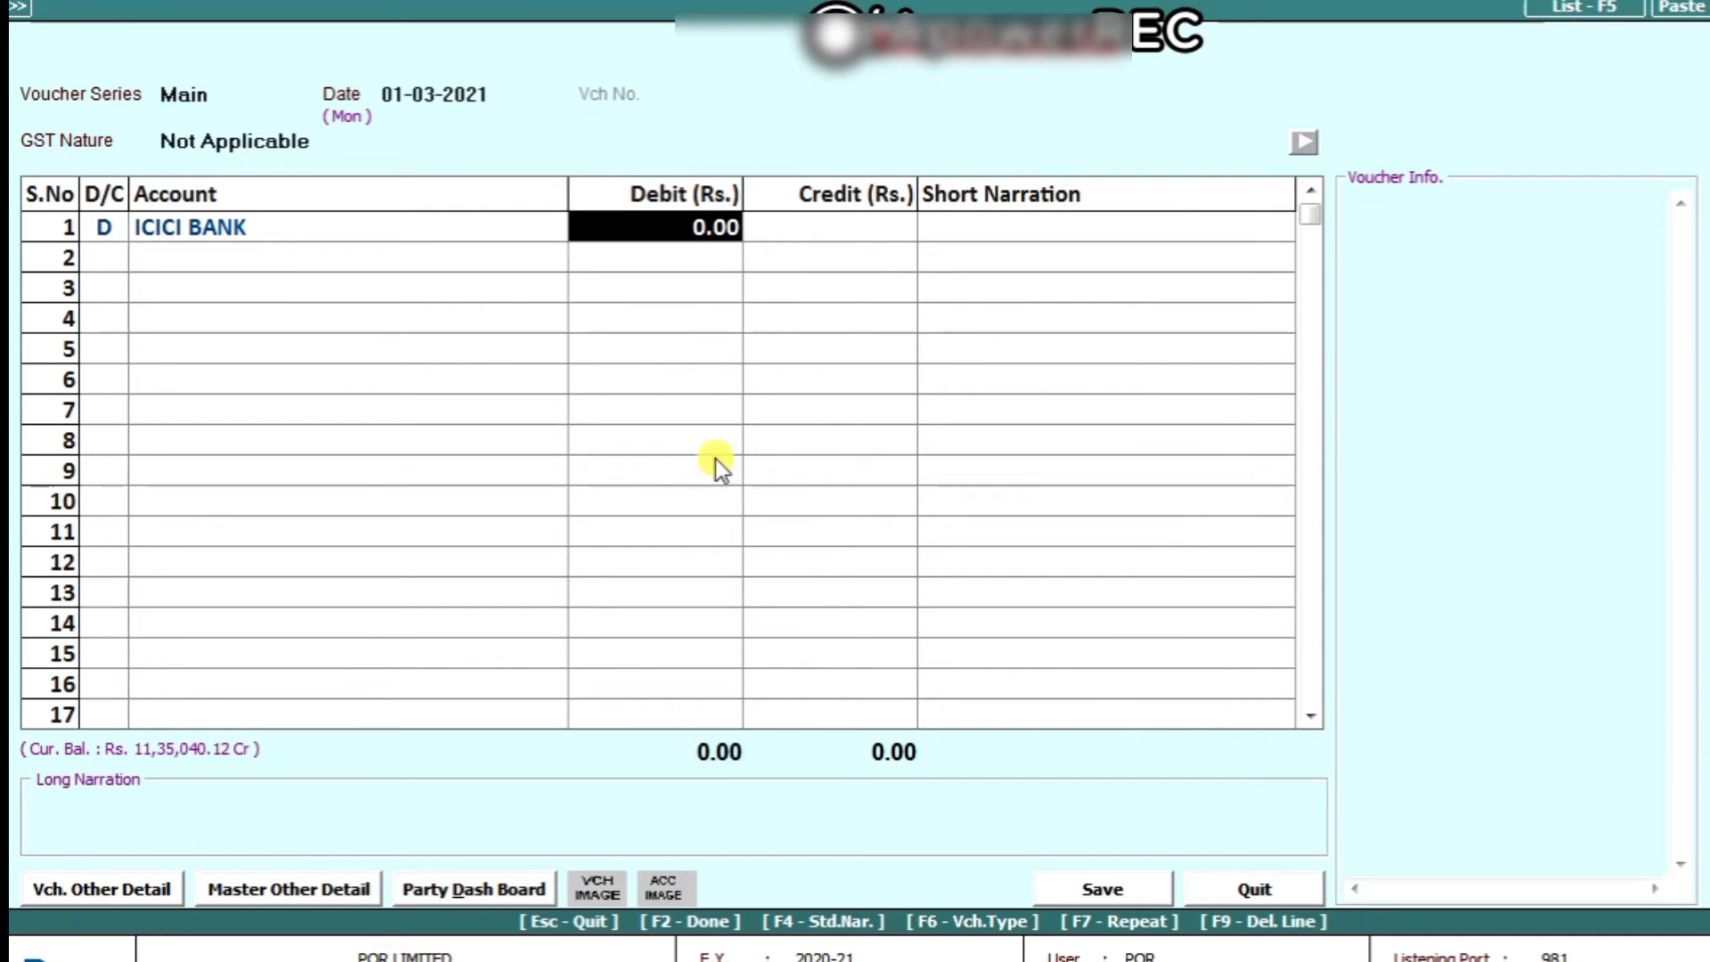
key("alt+Tab")
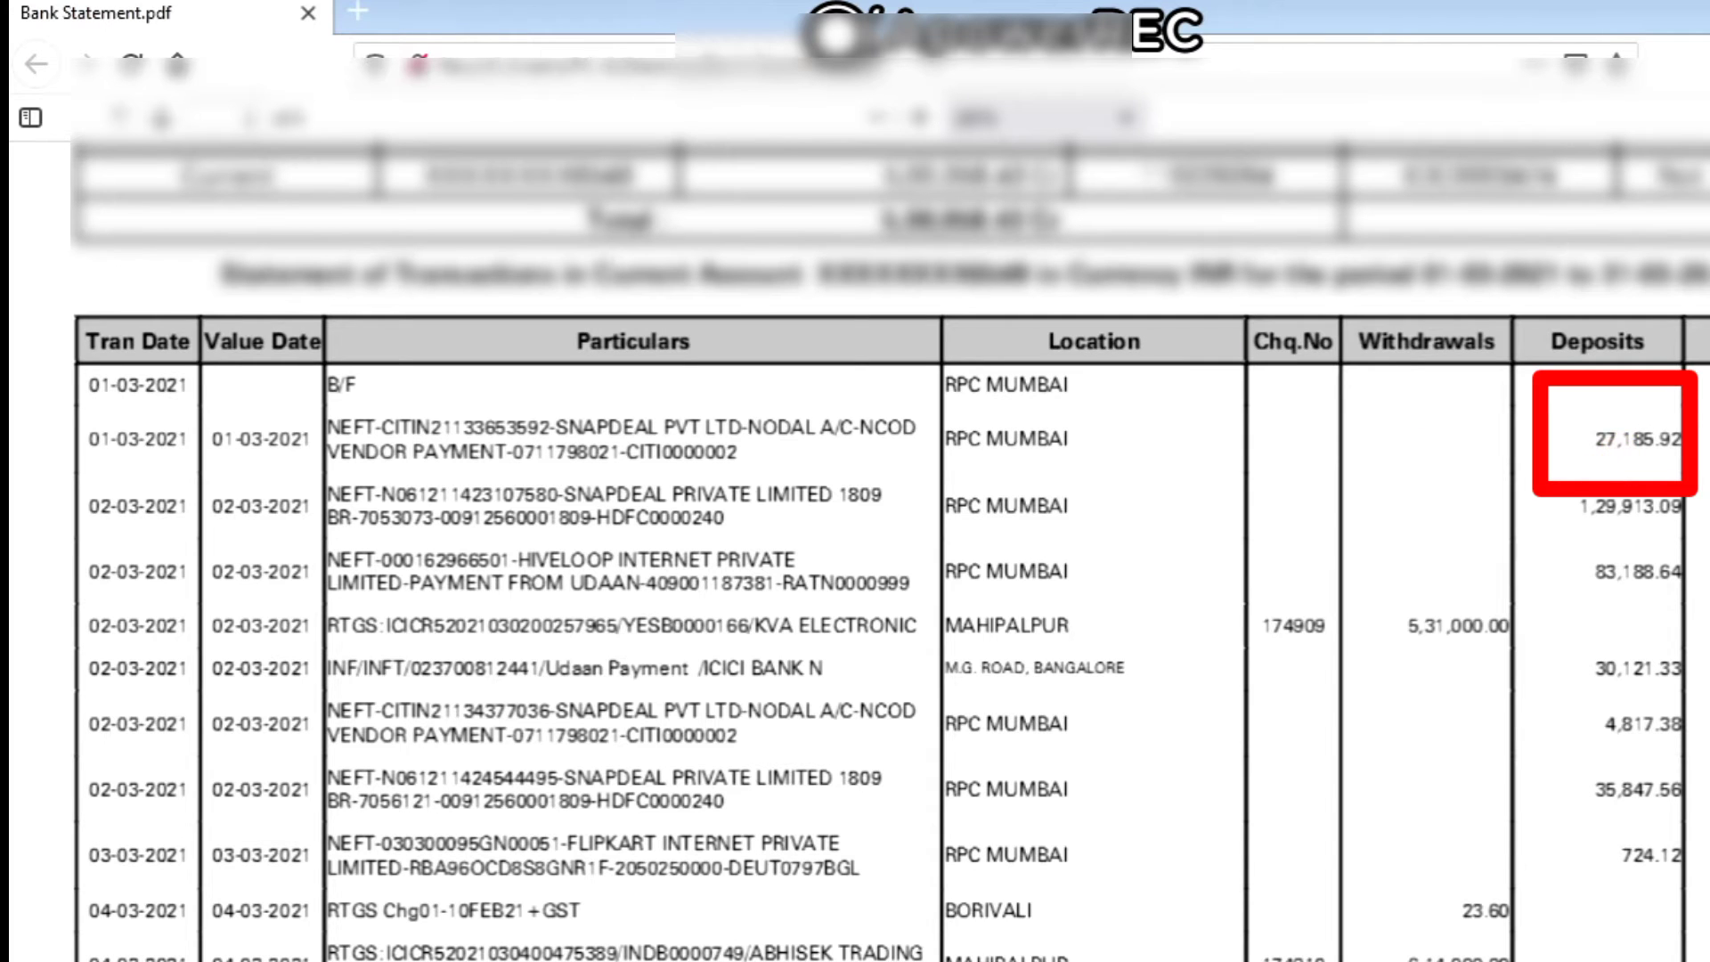
key("alt+Tab")
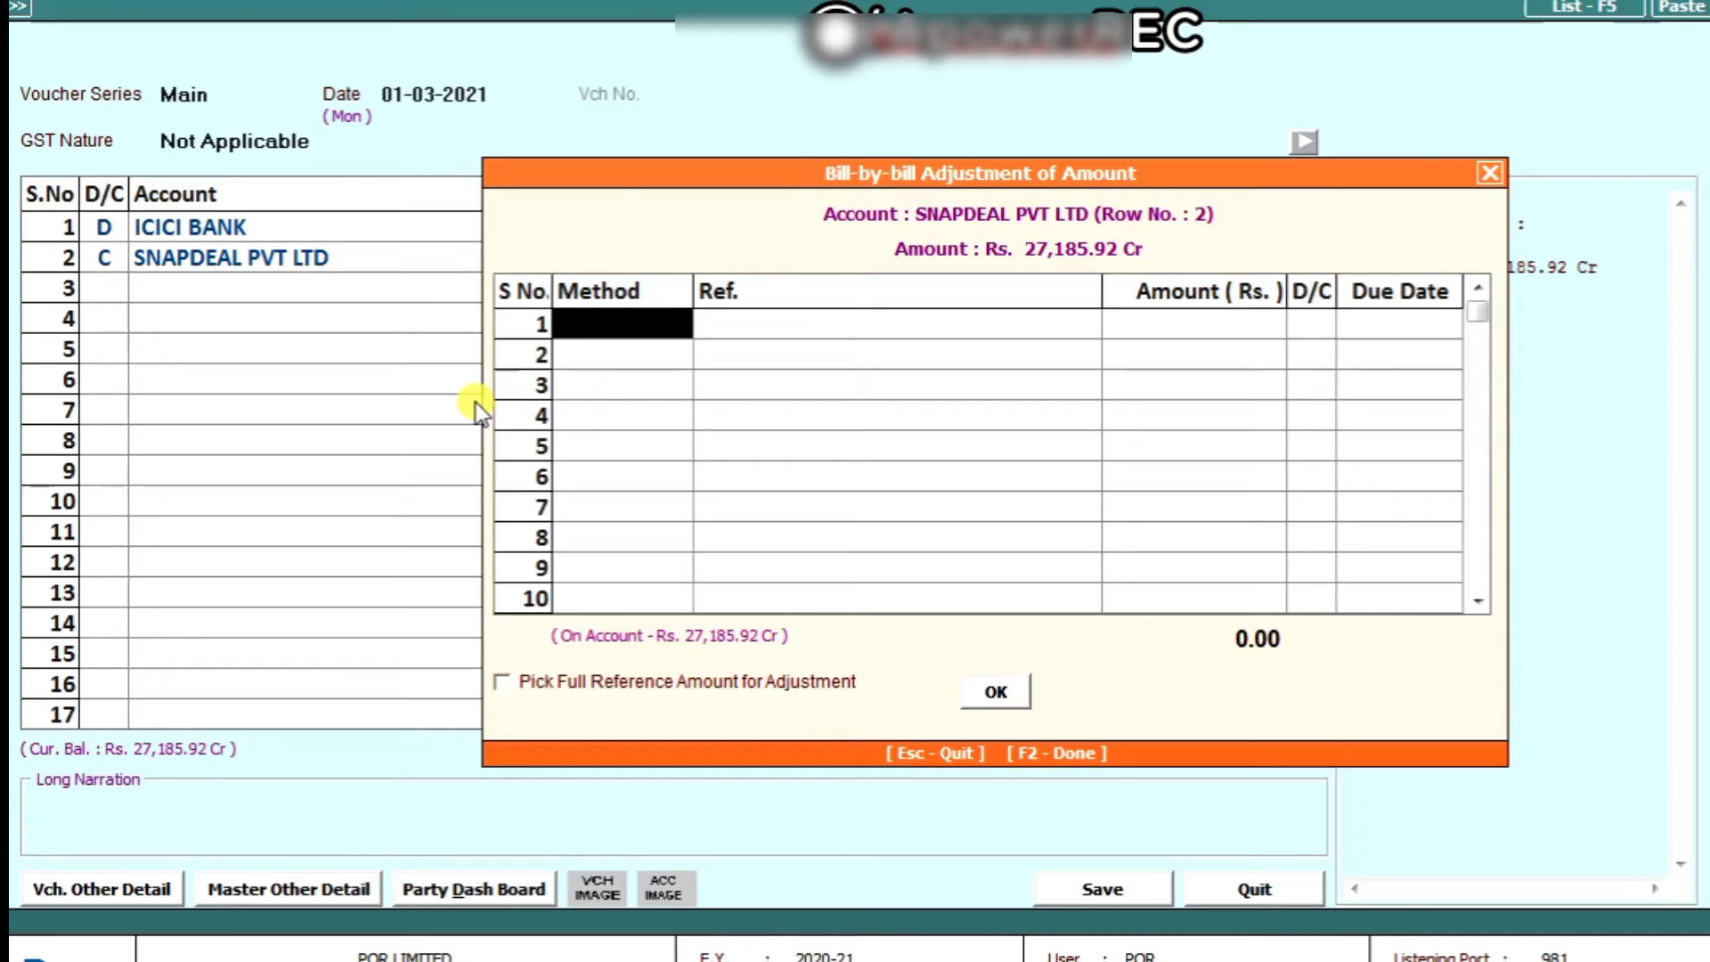
key("F2")
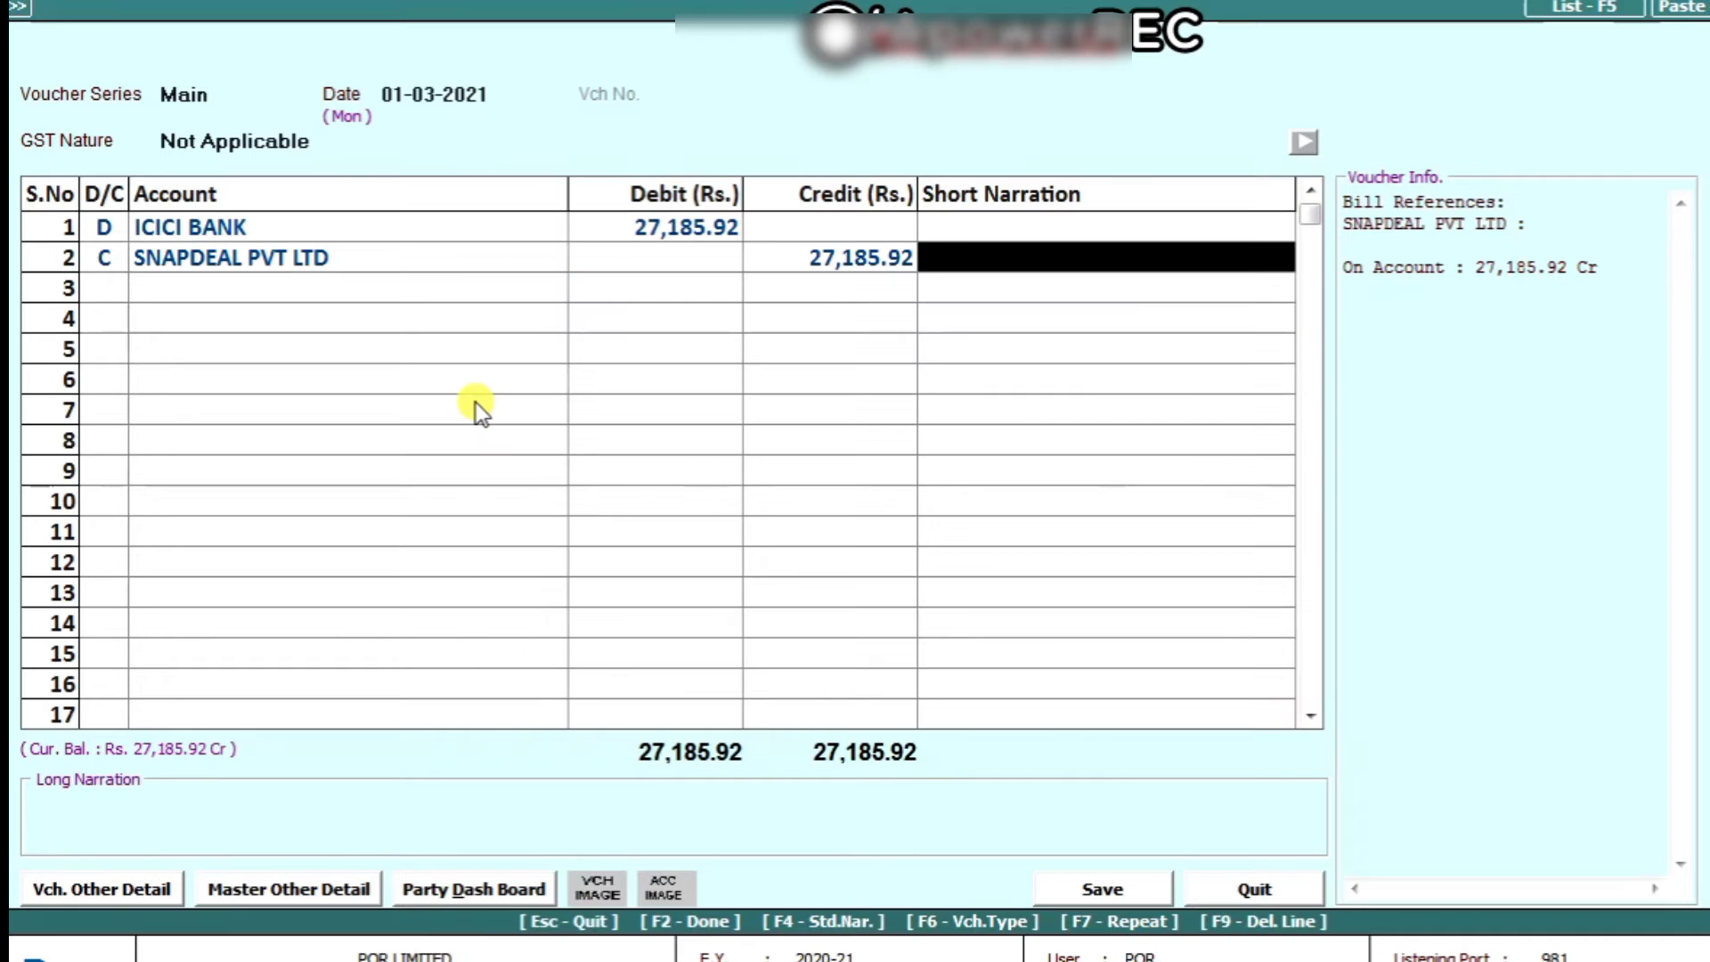
Step: Fill the long narration with the deposit's NEFT particulars from the statement and save the voucher
key("Return")
key("Return")
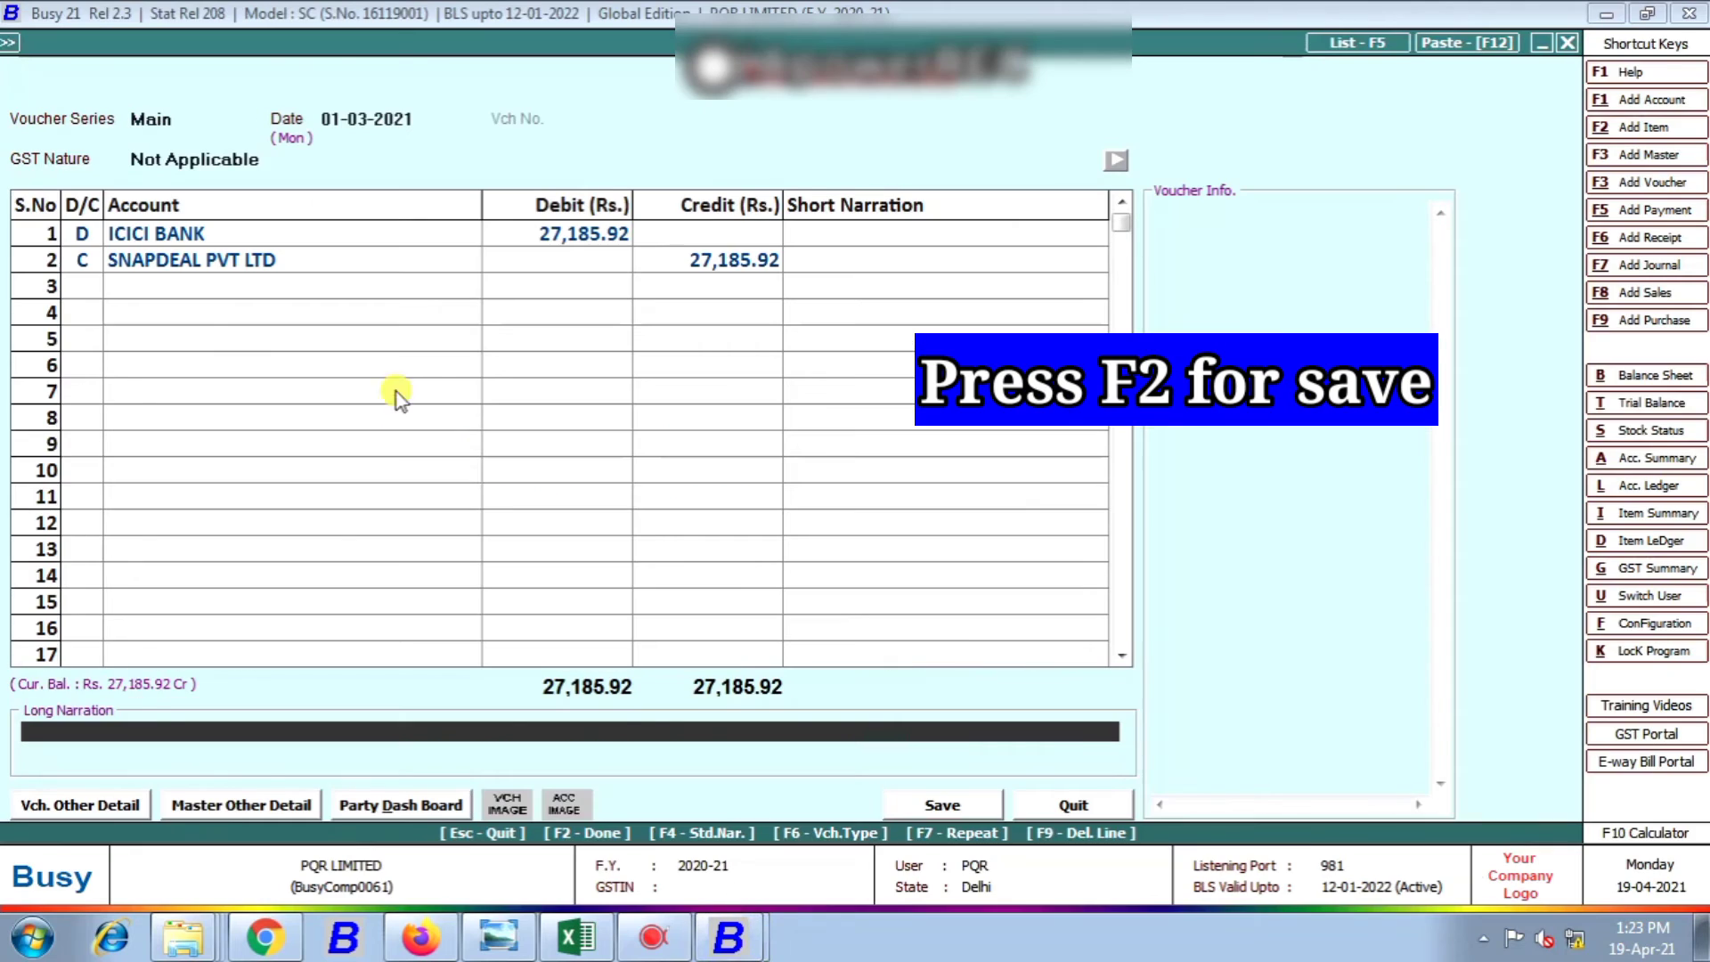
key("F2")
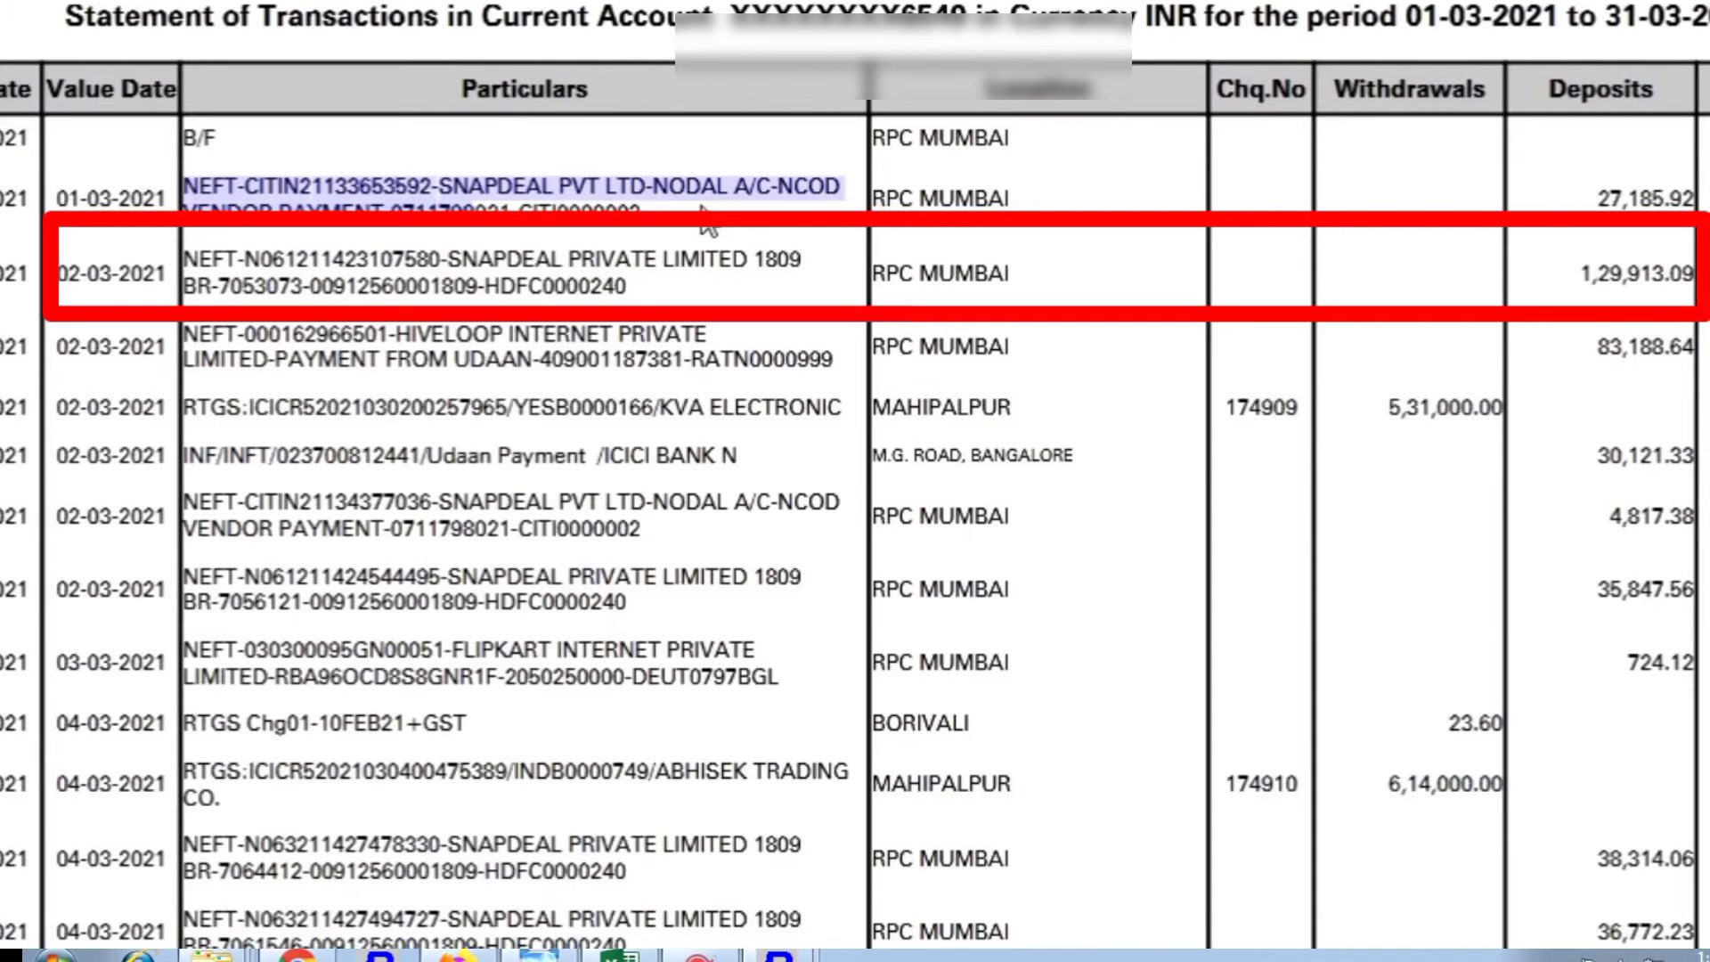
Step: Duplicate the saved SNAPDEAL PVT LTD voucher and set the copy's date to 02-03-2021
key("alt+Tab")
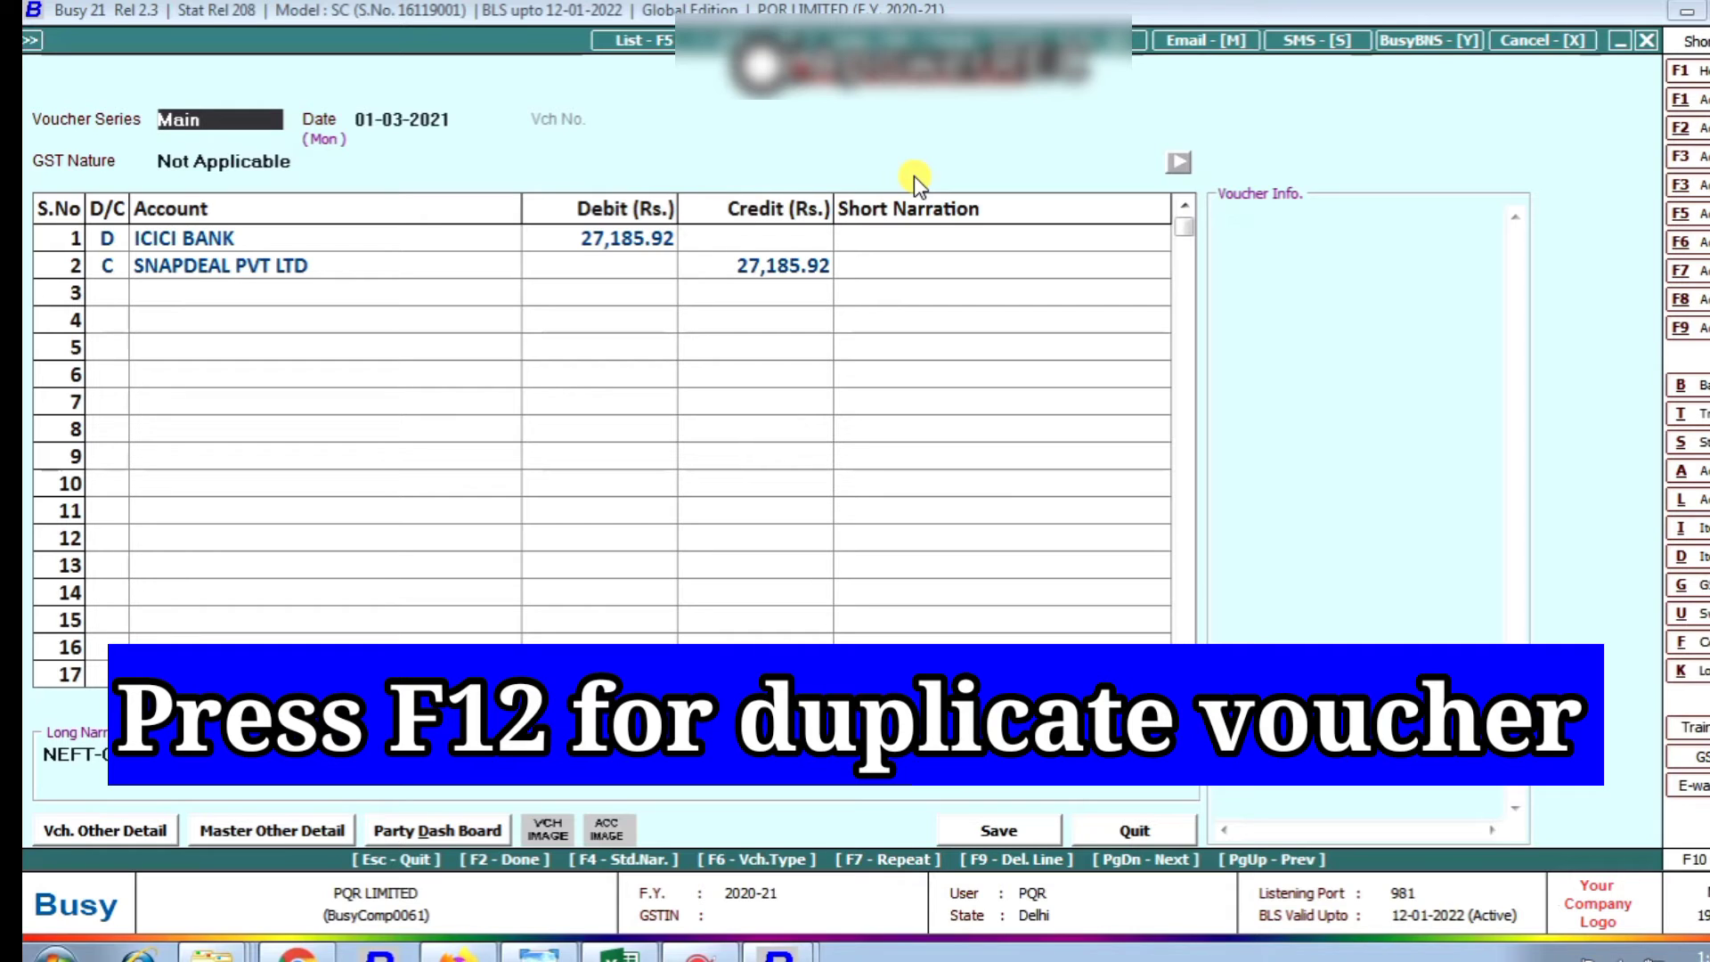
key("F12")
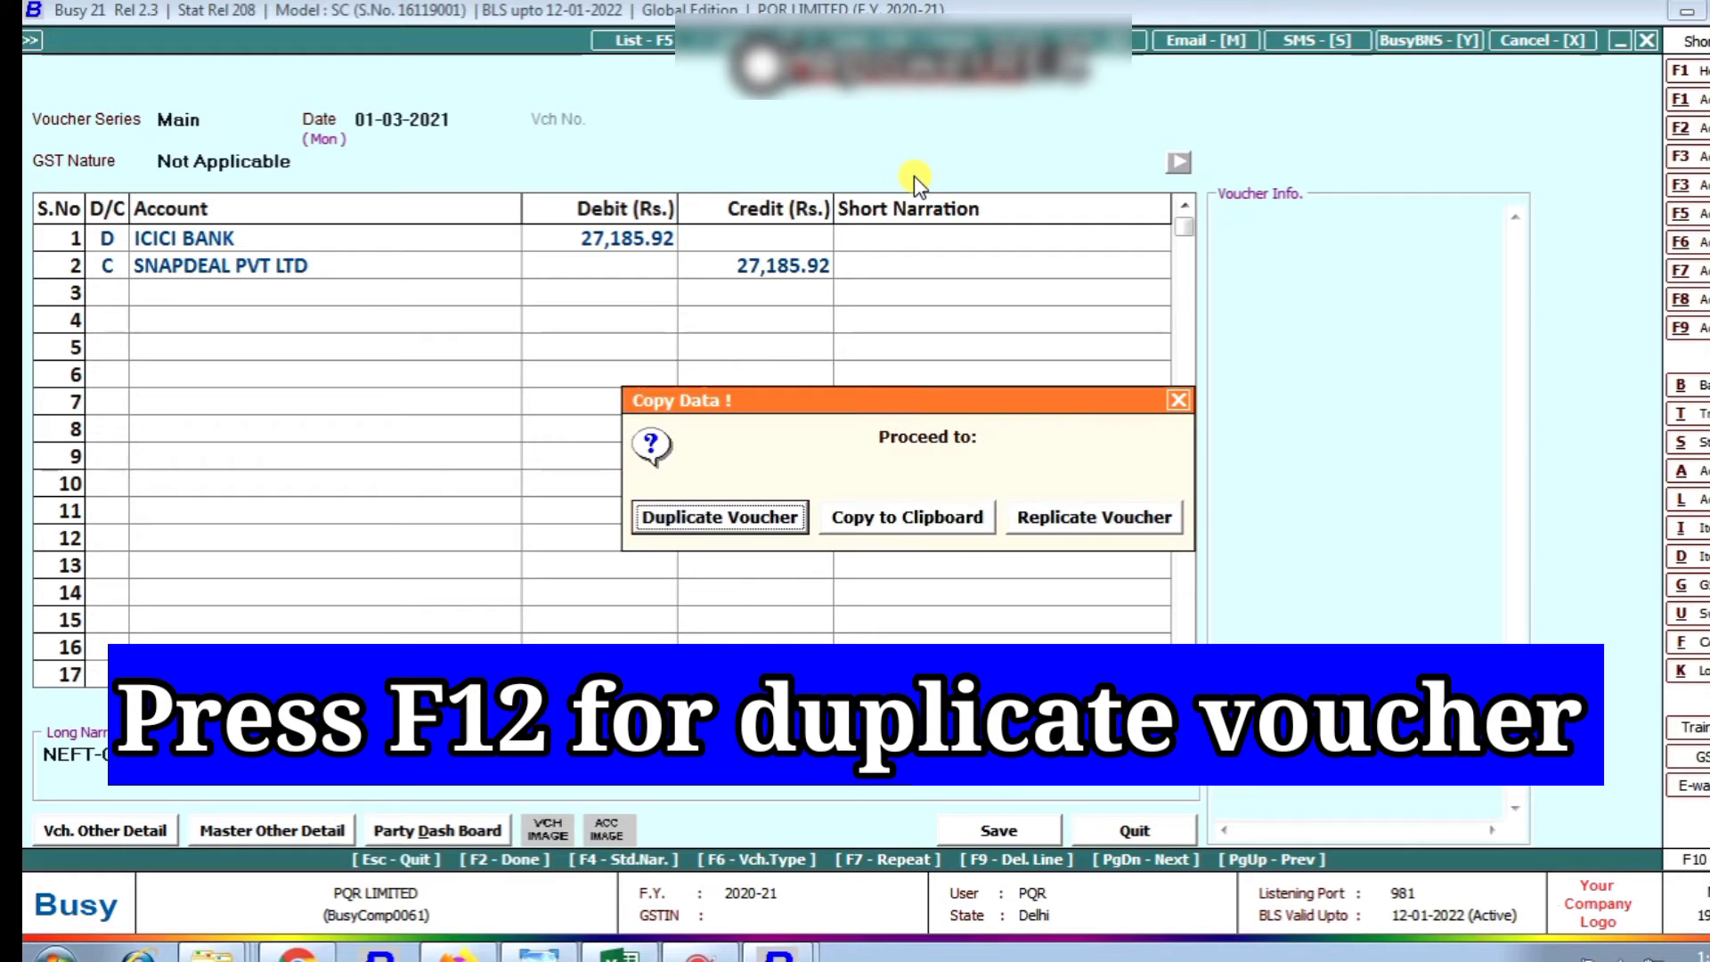
key("Return")
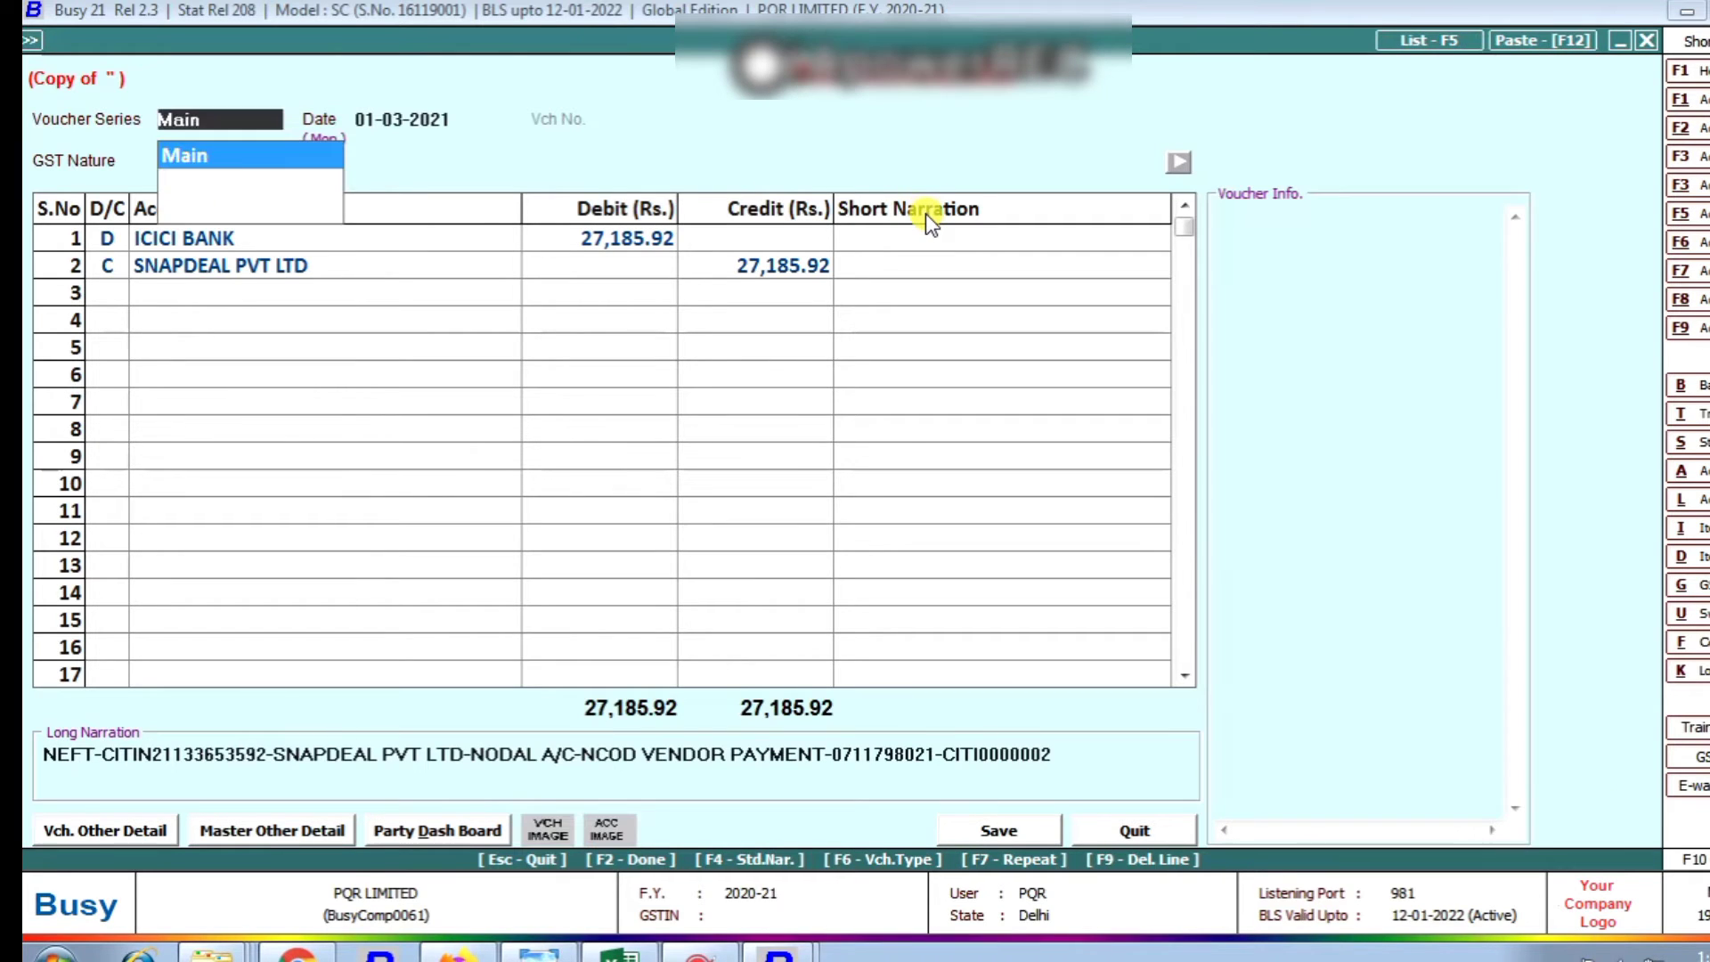
key("Return")
key("alt+Tab")
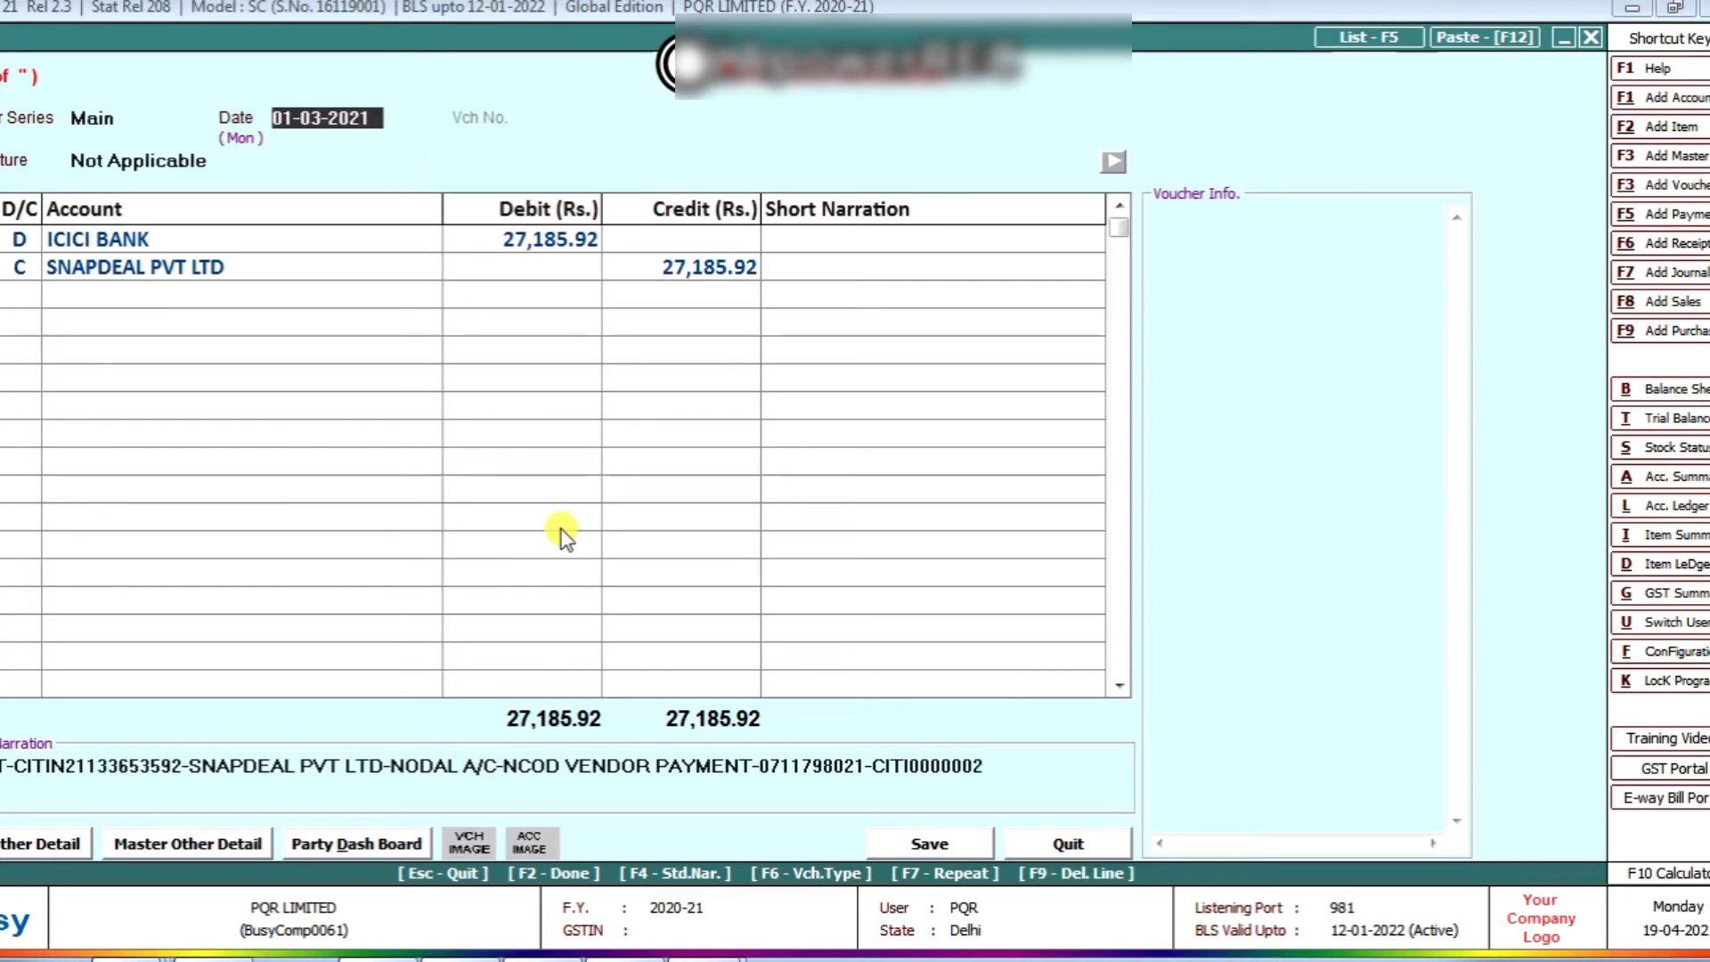
type("2-3")
key("Return")
key("Return")
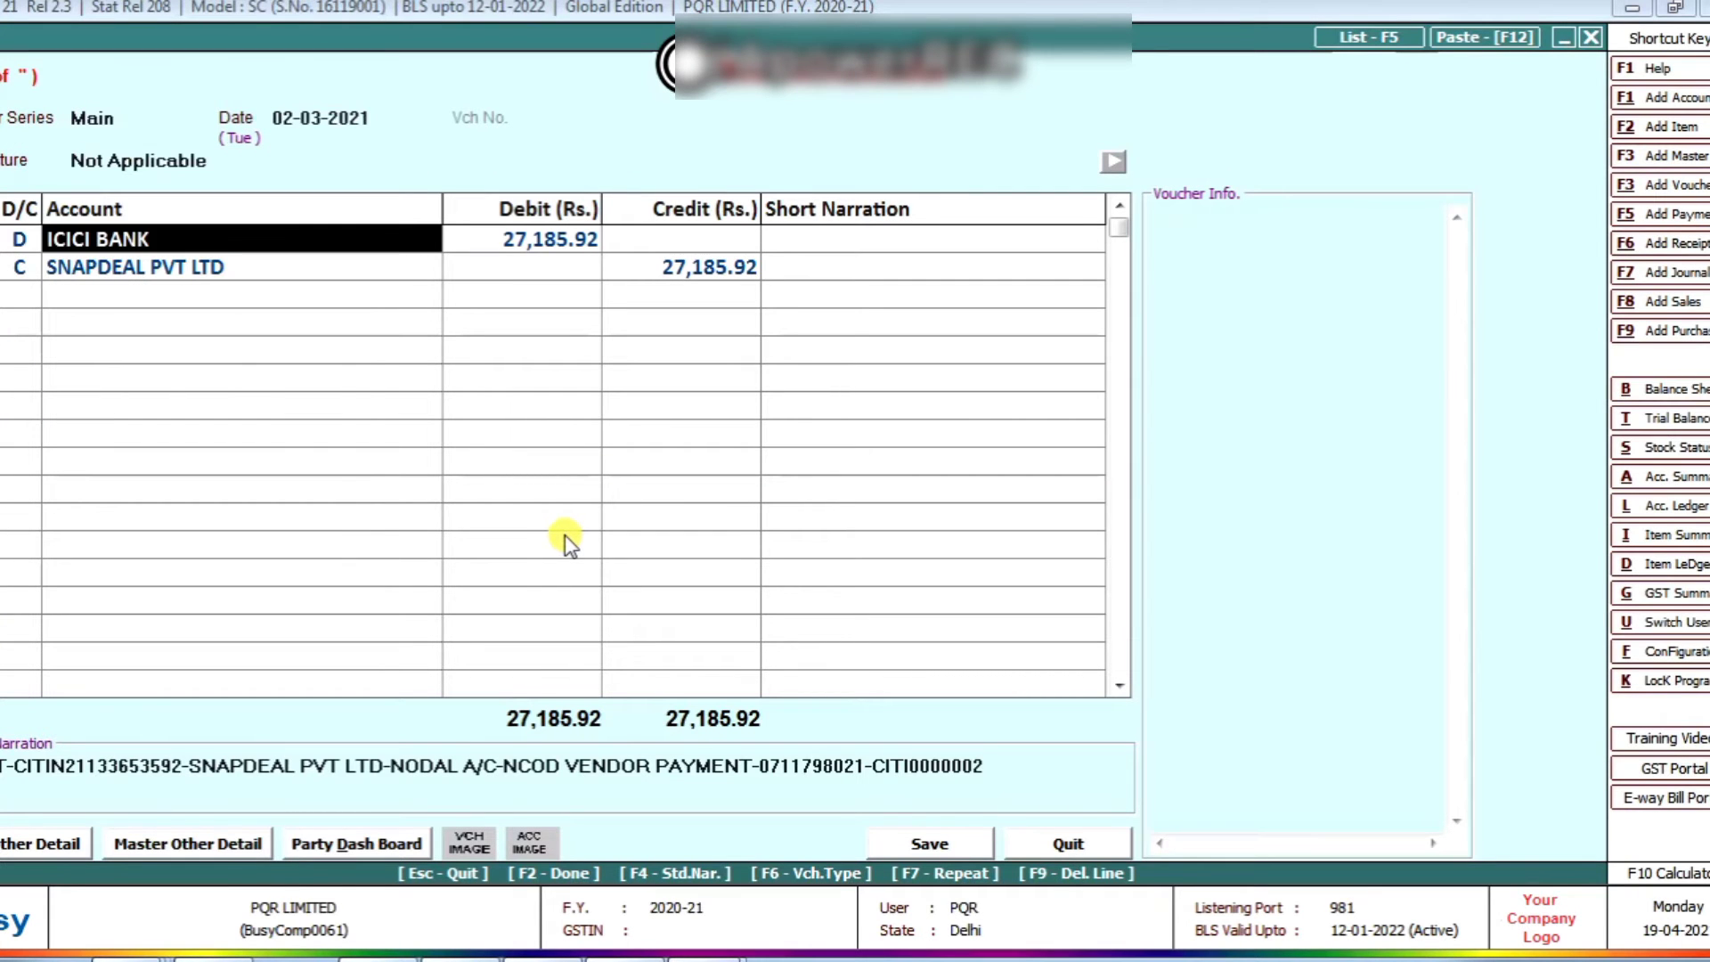
key("Return")
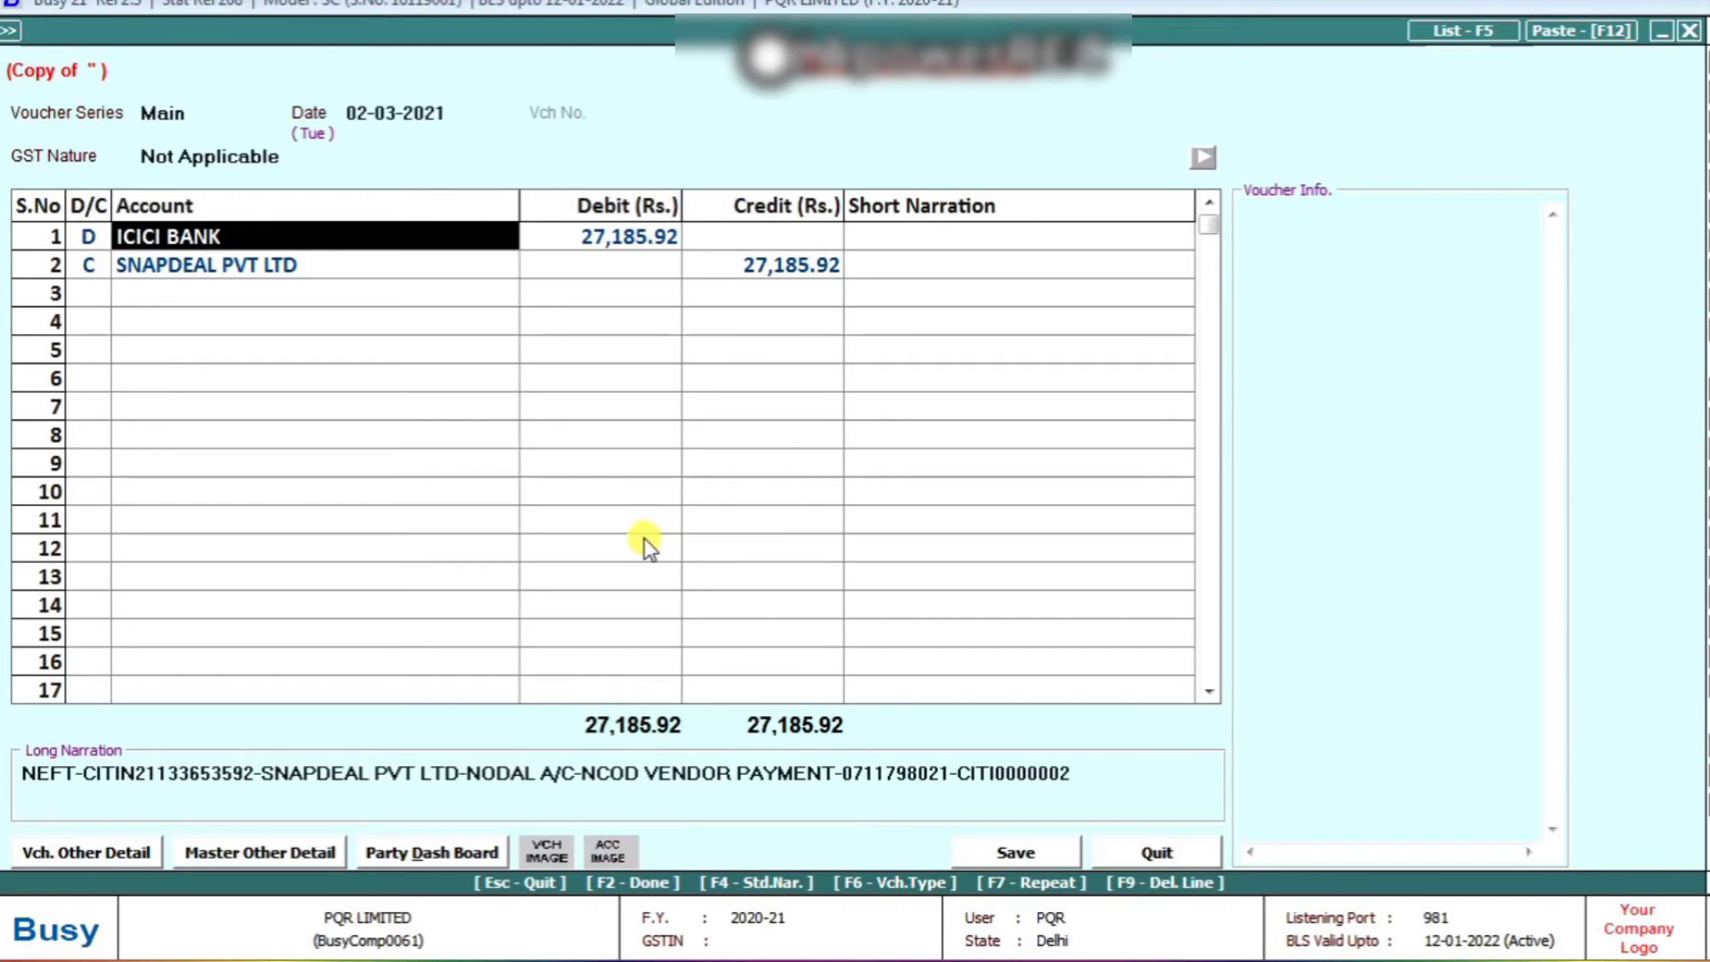
Step: Set the copied voucher's ICICI BANK debit and SNAPDEAL PVT LTD credit to 1,29,913.09, taken from the second statement deposit
key("alt+Tab")
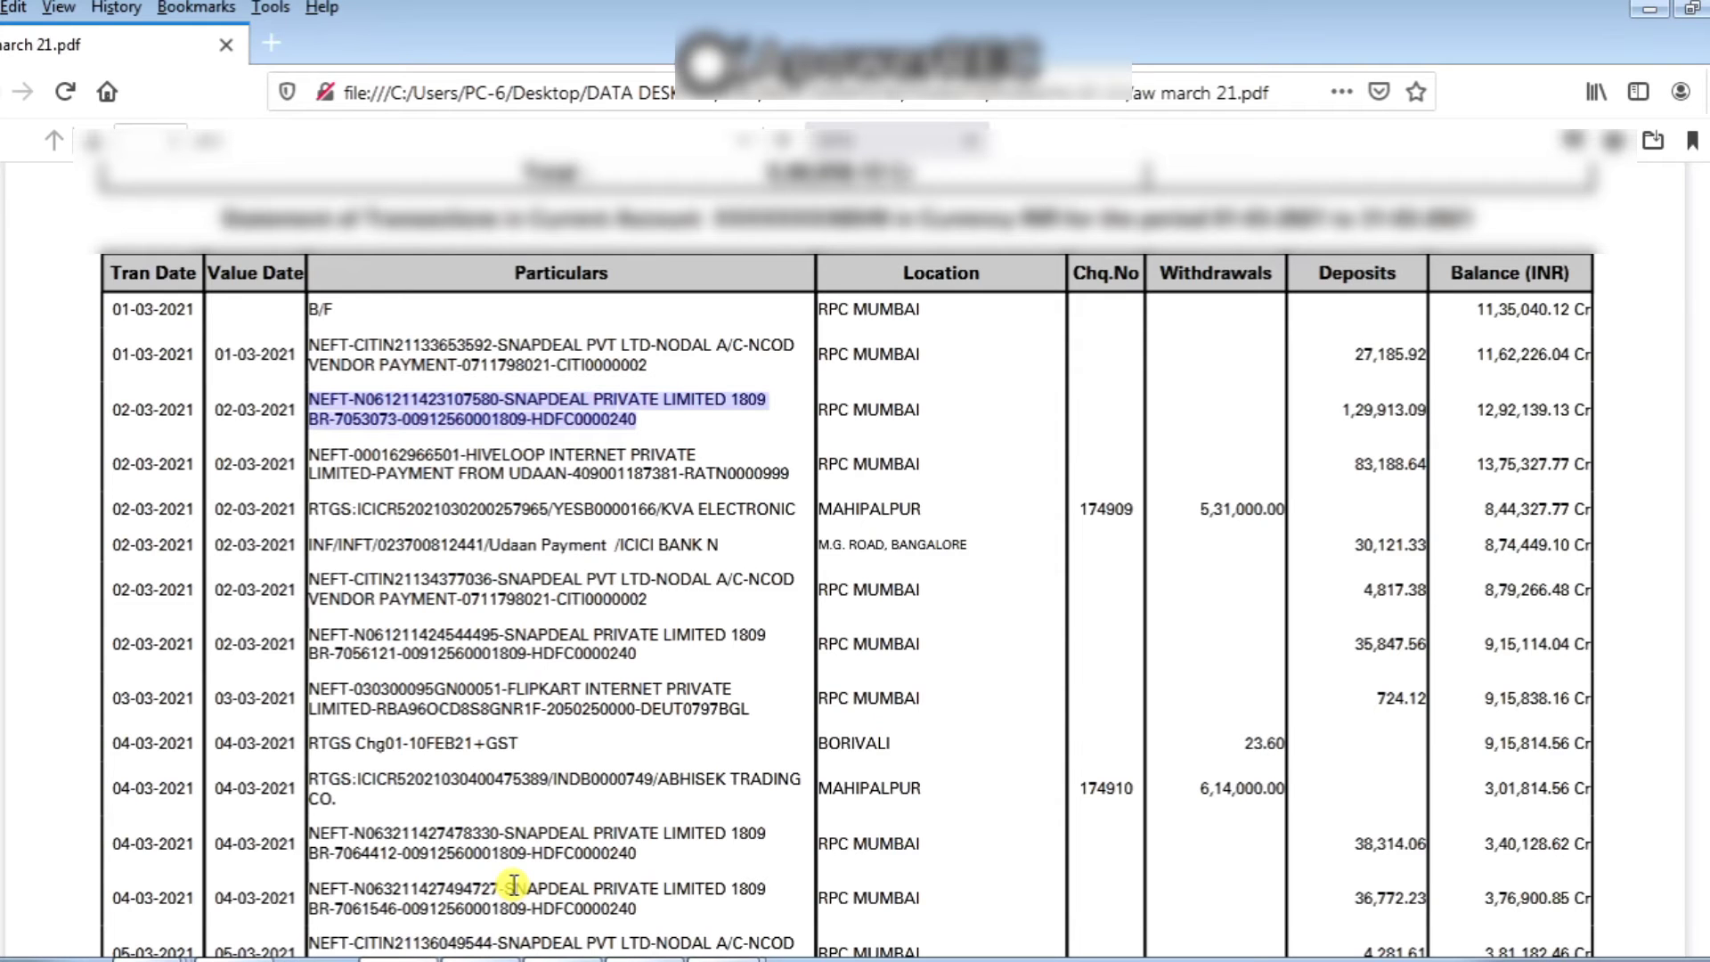
key("alt+Tab")
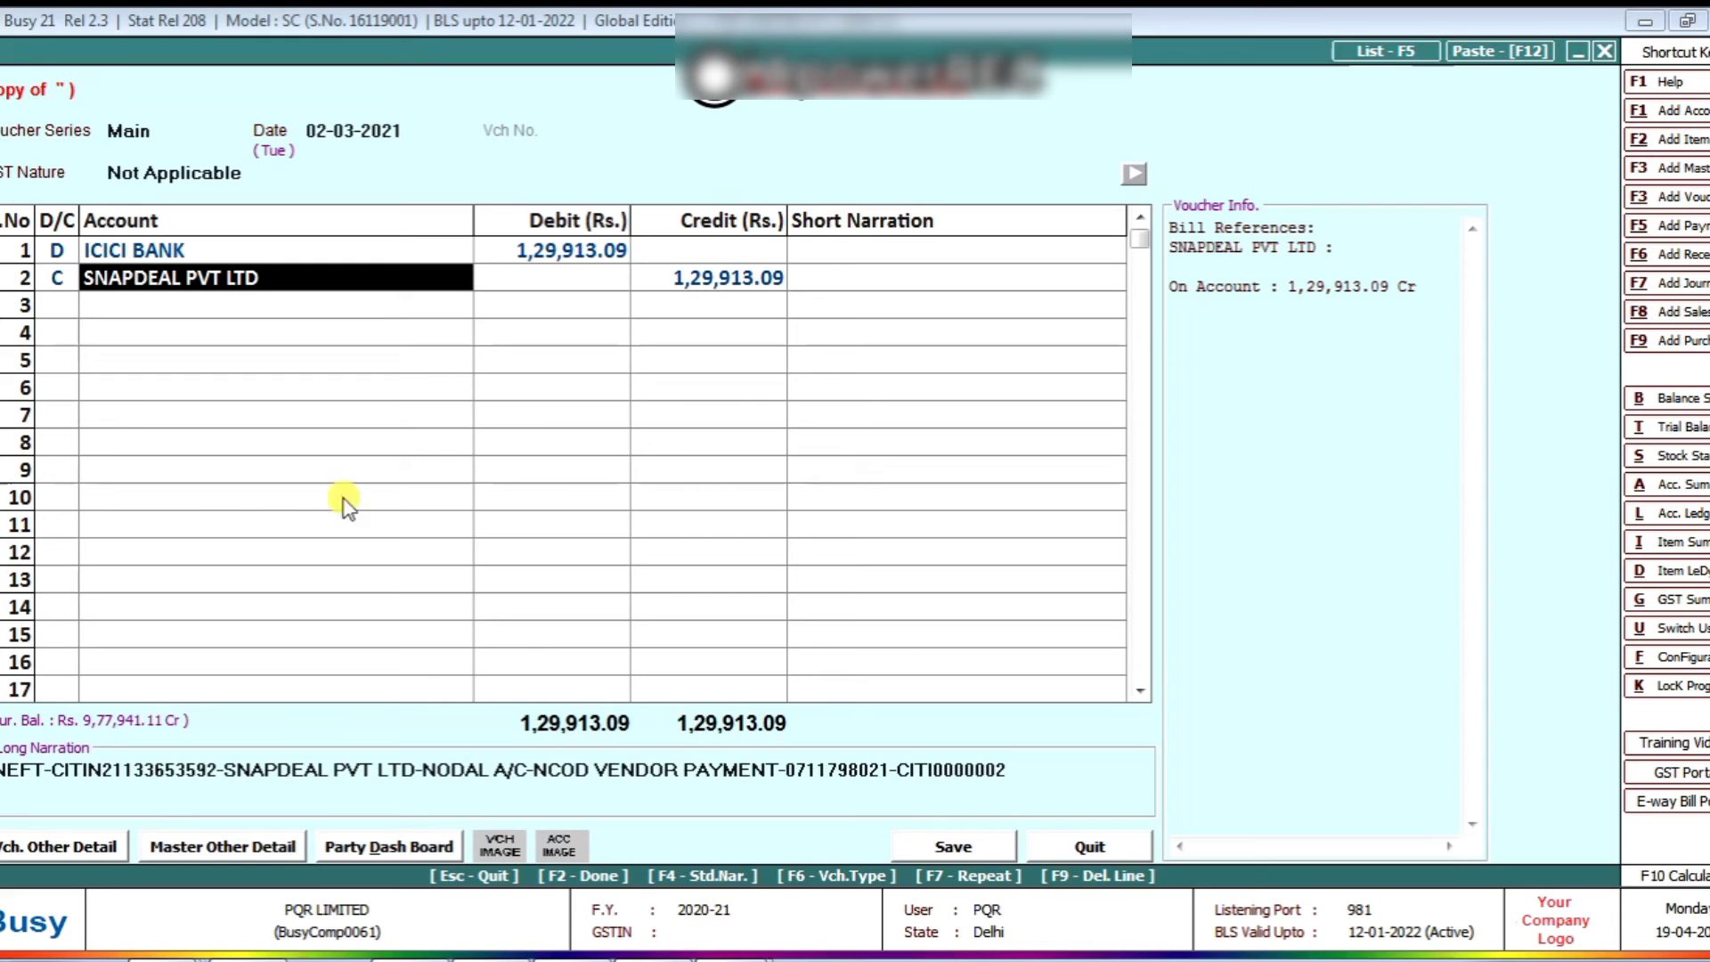
key("Return")
Step: Copy the particulars of the 83,188.64 HIVELOOP INTERNET PRIVATE LIMITED deposit from the bank statement and return to the duplicated voucher in Busy
key("alt+Tab")
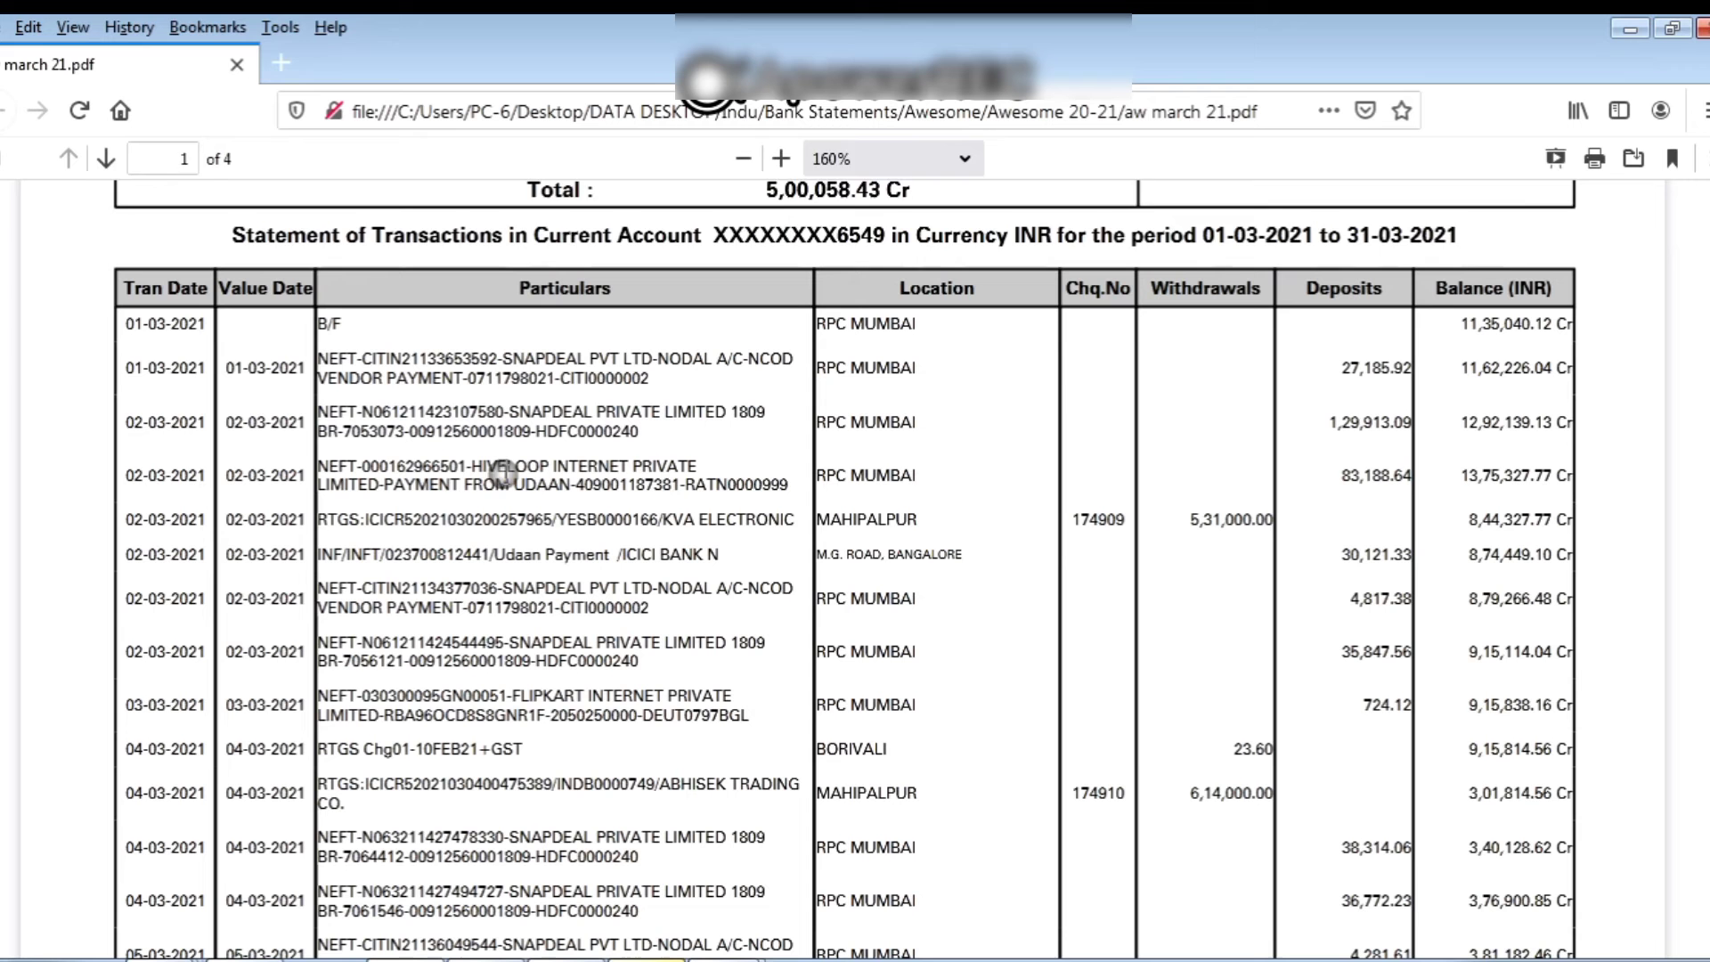
left_click_drag(341, 466, 563, 485)
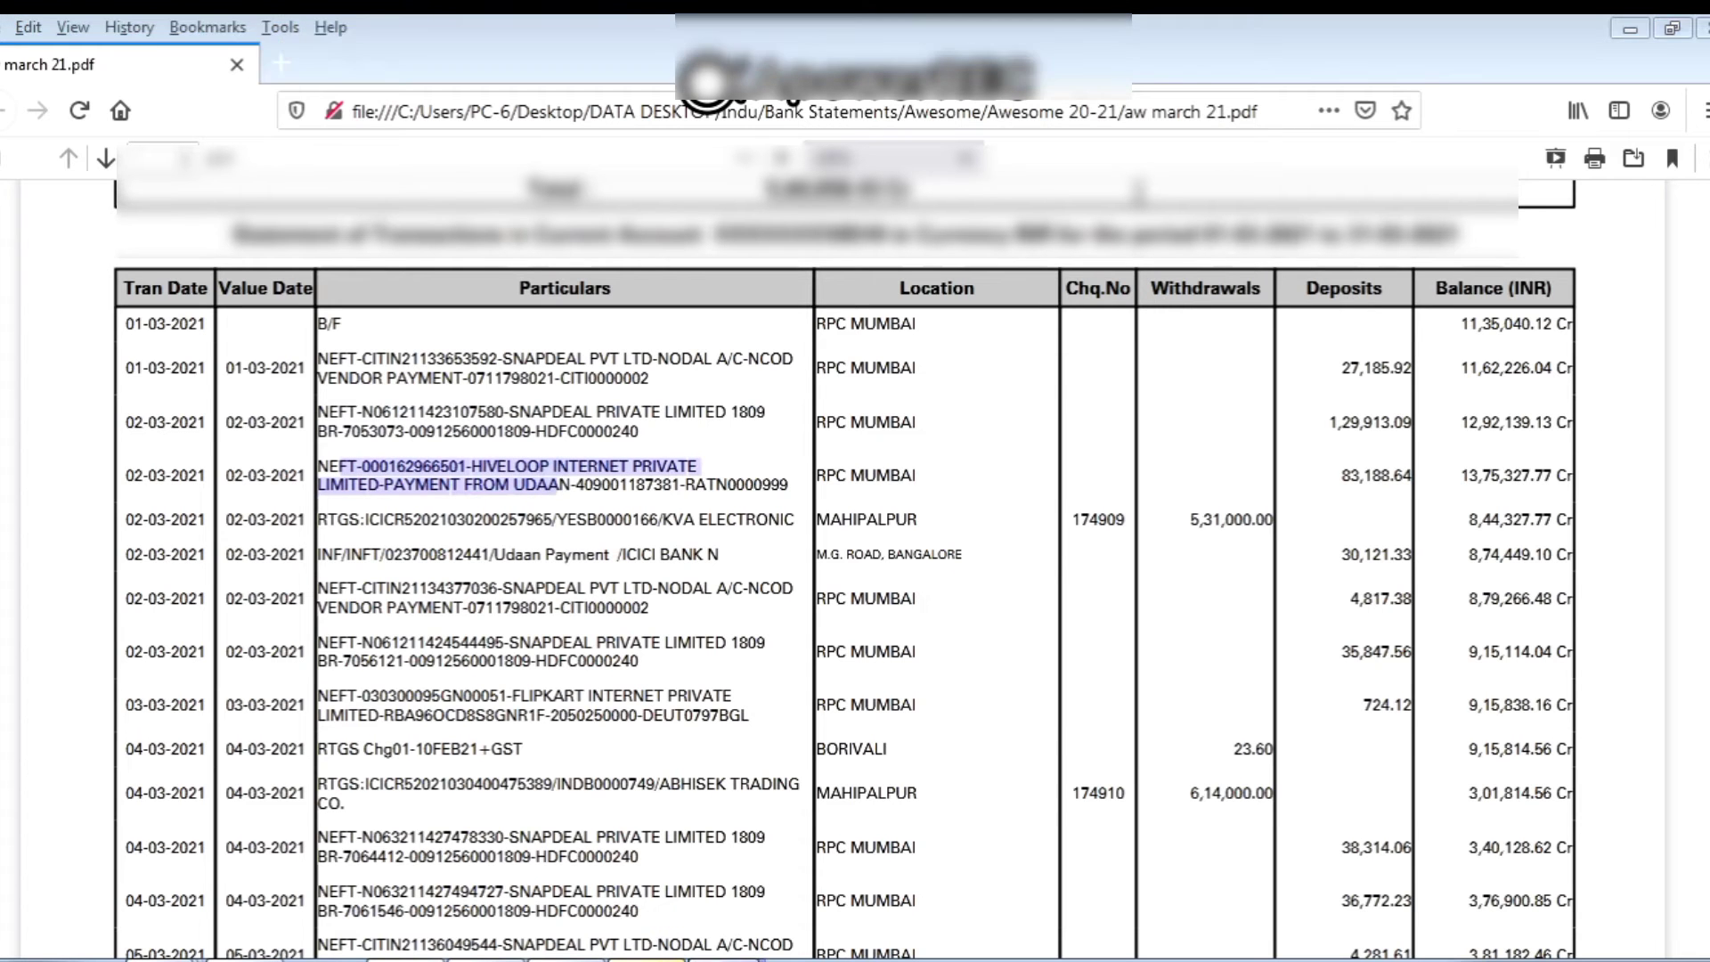
key("alt+Tab")
key("Return")
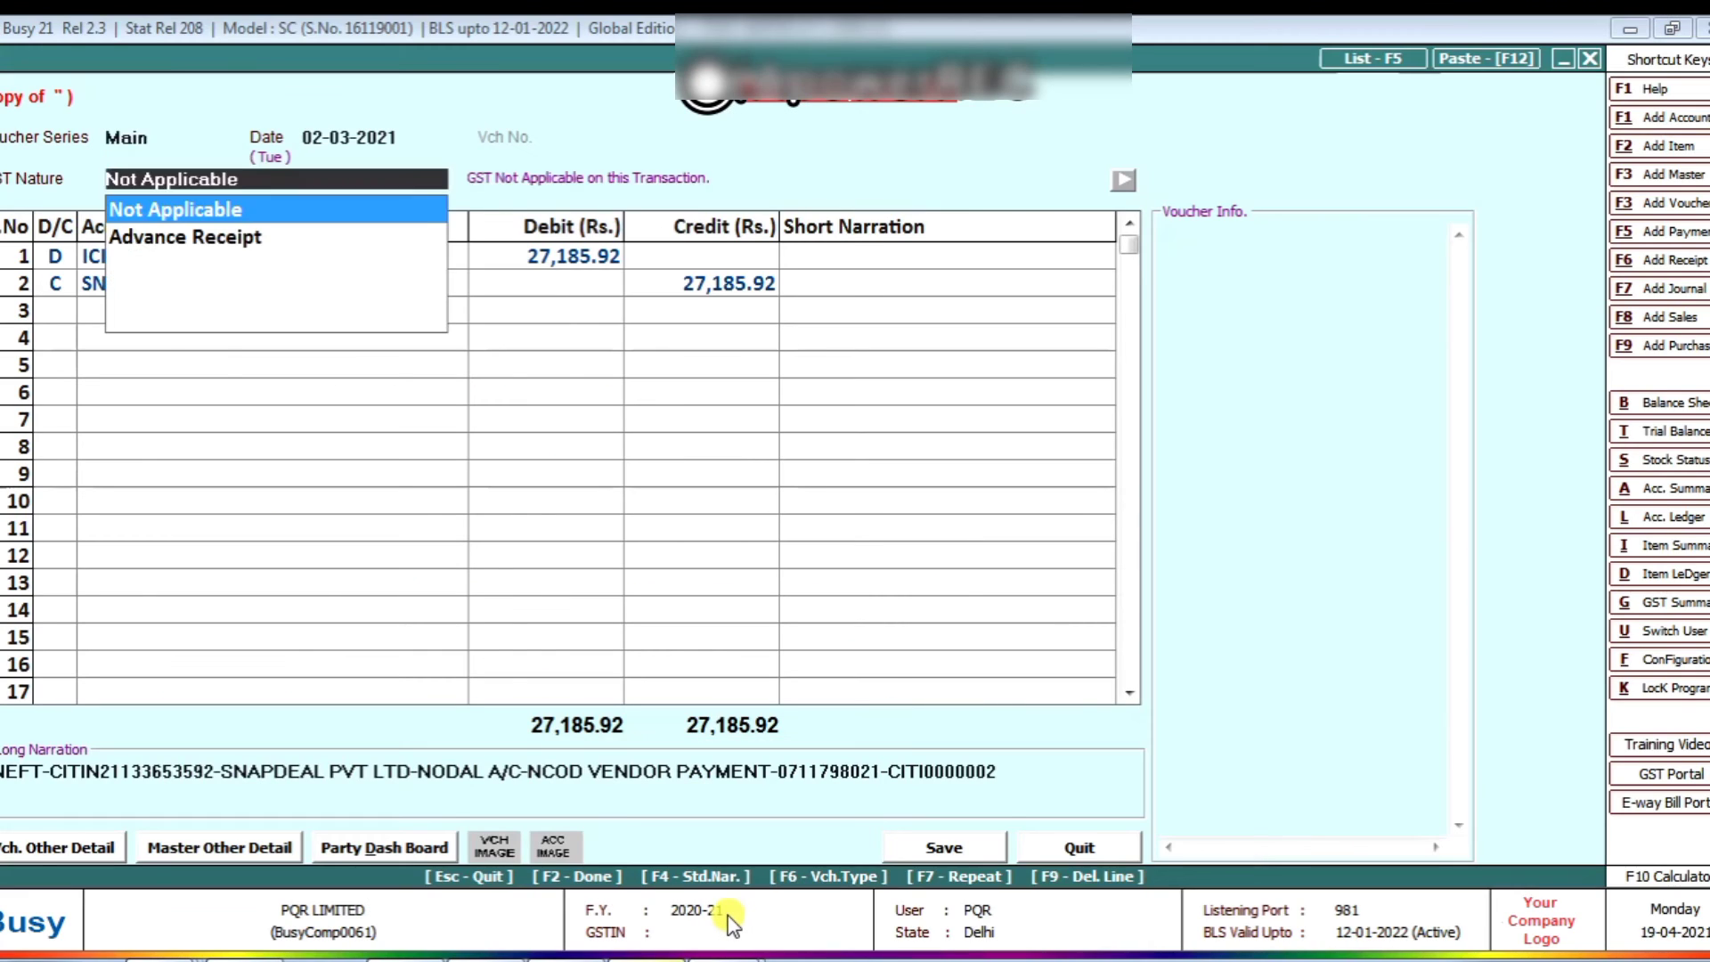
Step: Change the duplicated voucher to debit ICICI BANK and credit HIVELOOP PVT LTD with 83,188.64 on account
key("Return")
key("Return")
type("h")
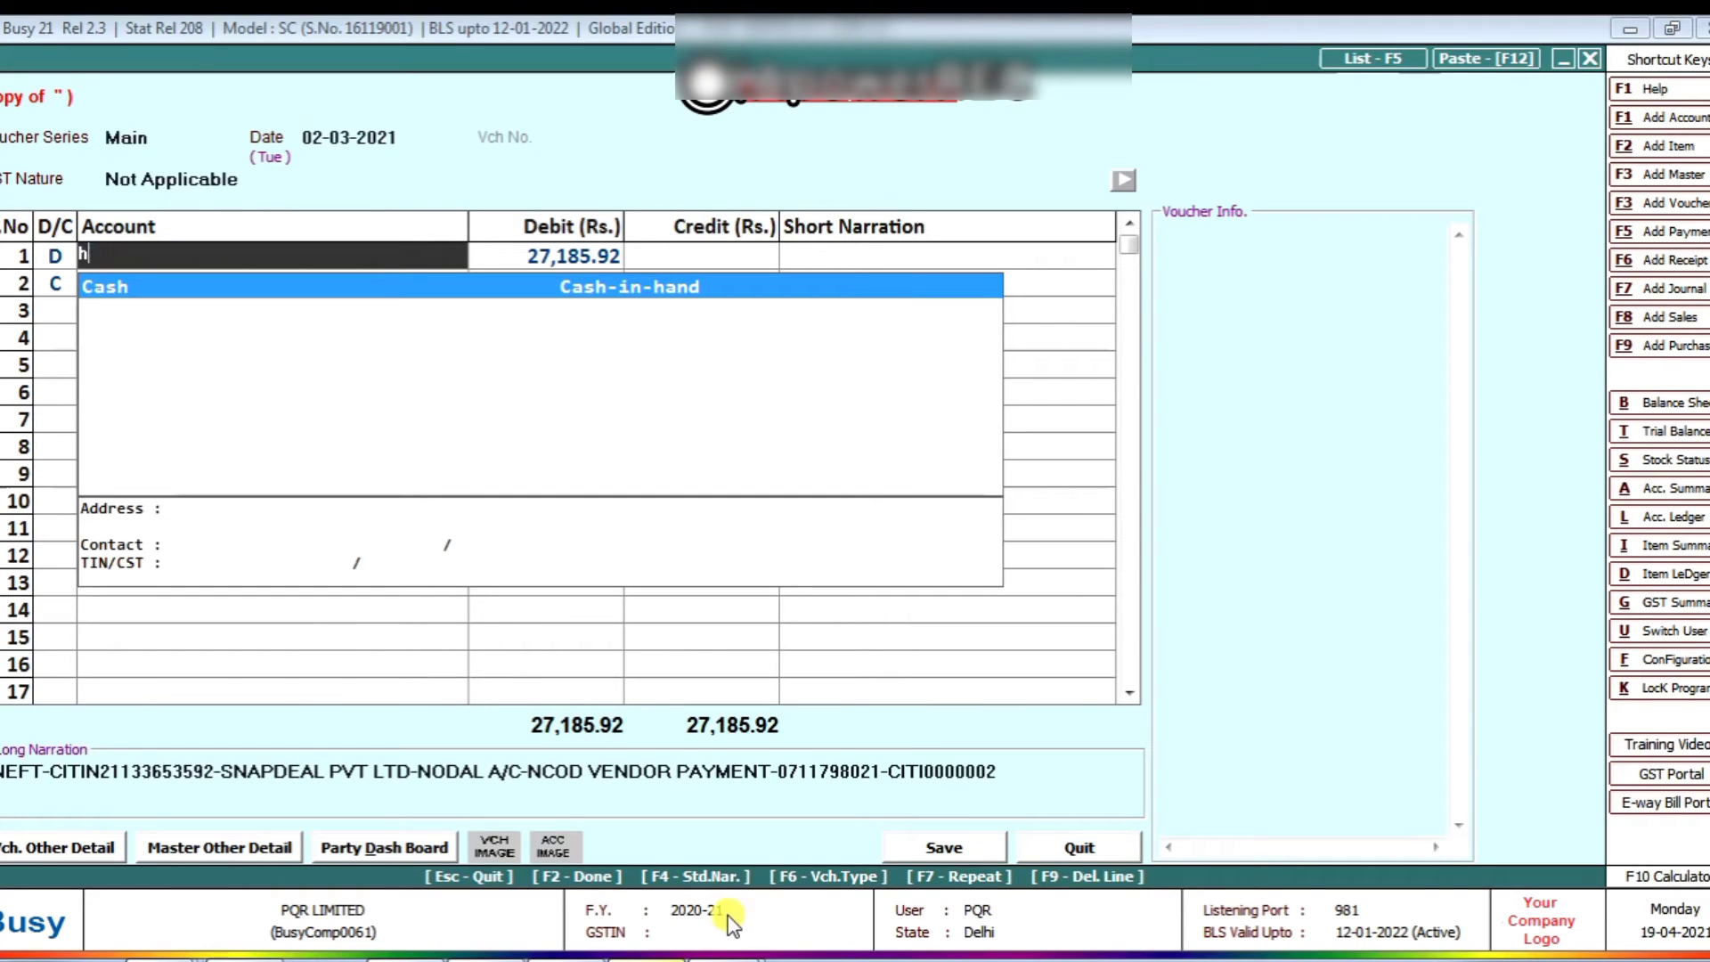
key("BackSpace")
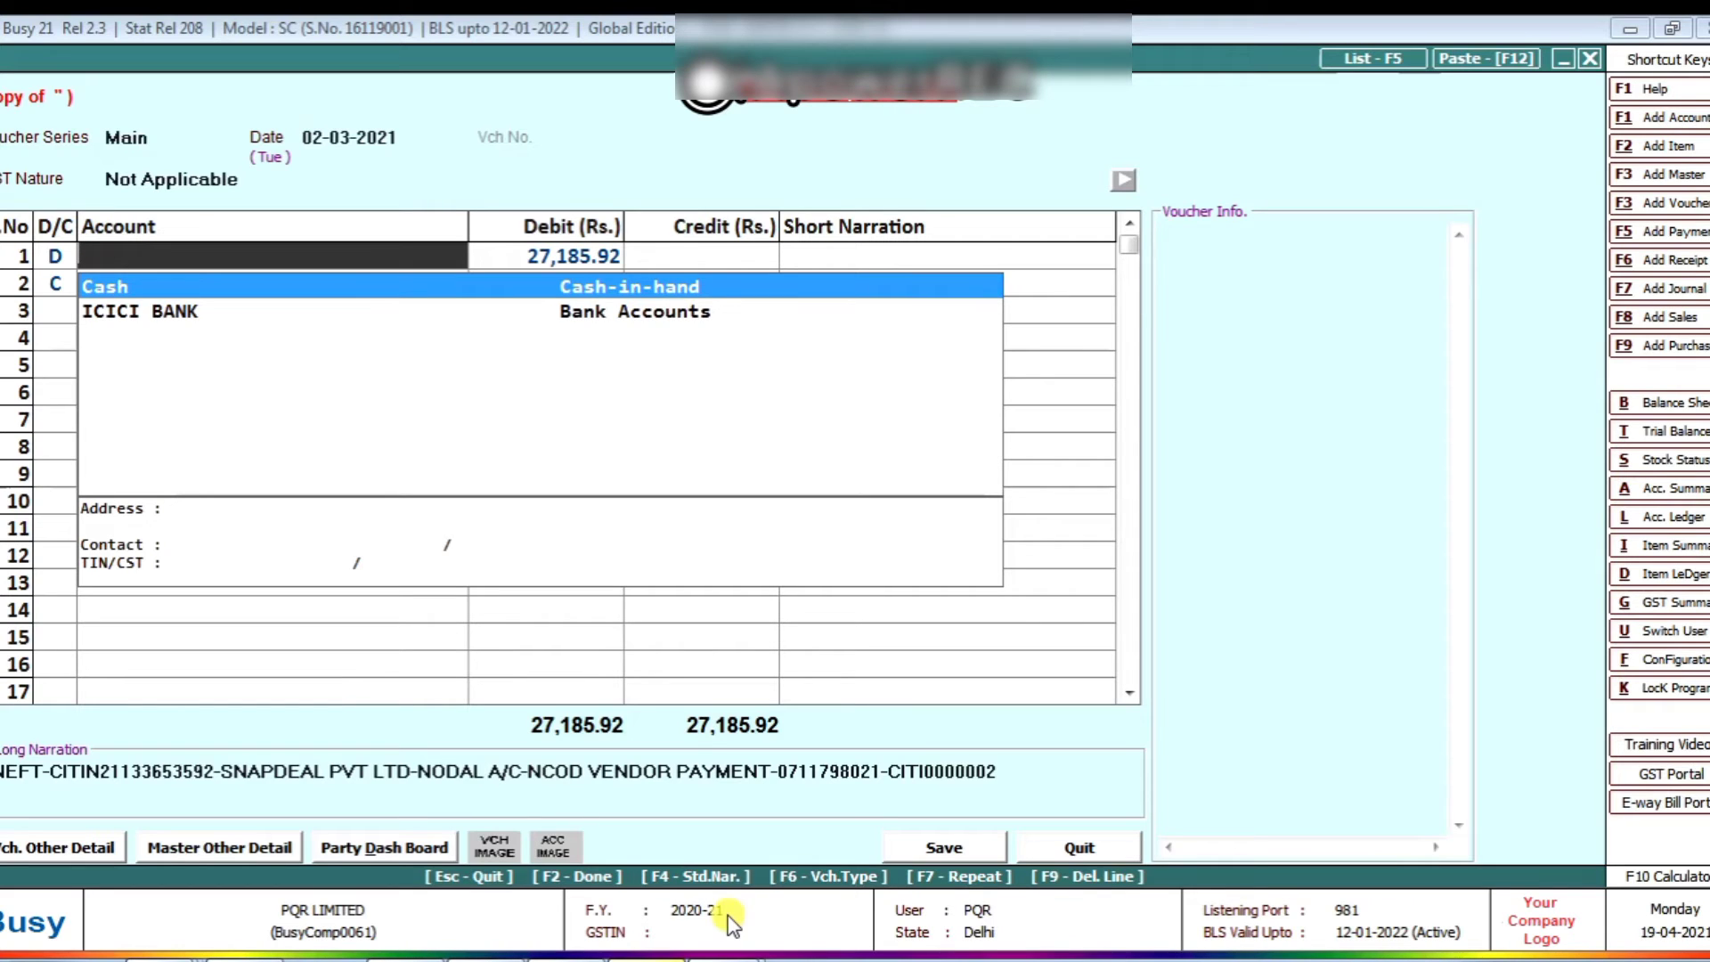
key("Down")
key("Return")
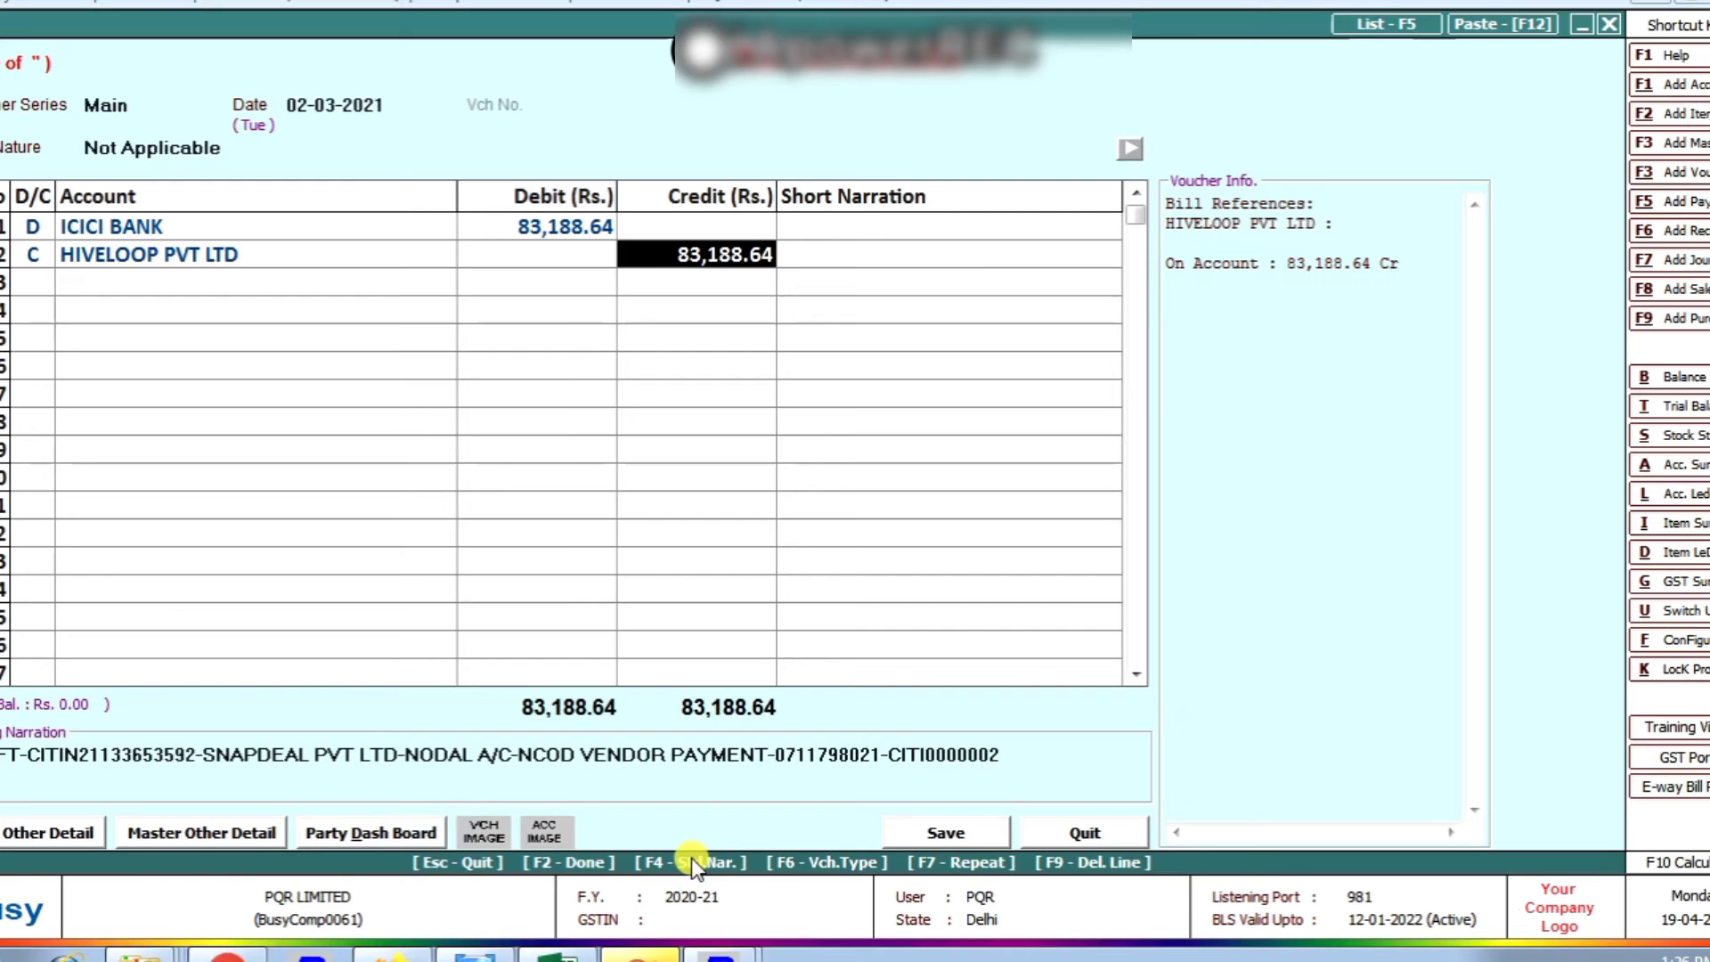
key("Return")
key("Return")
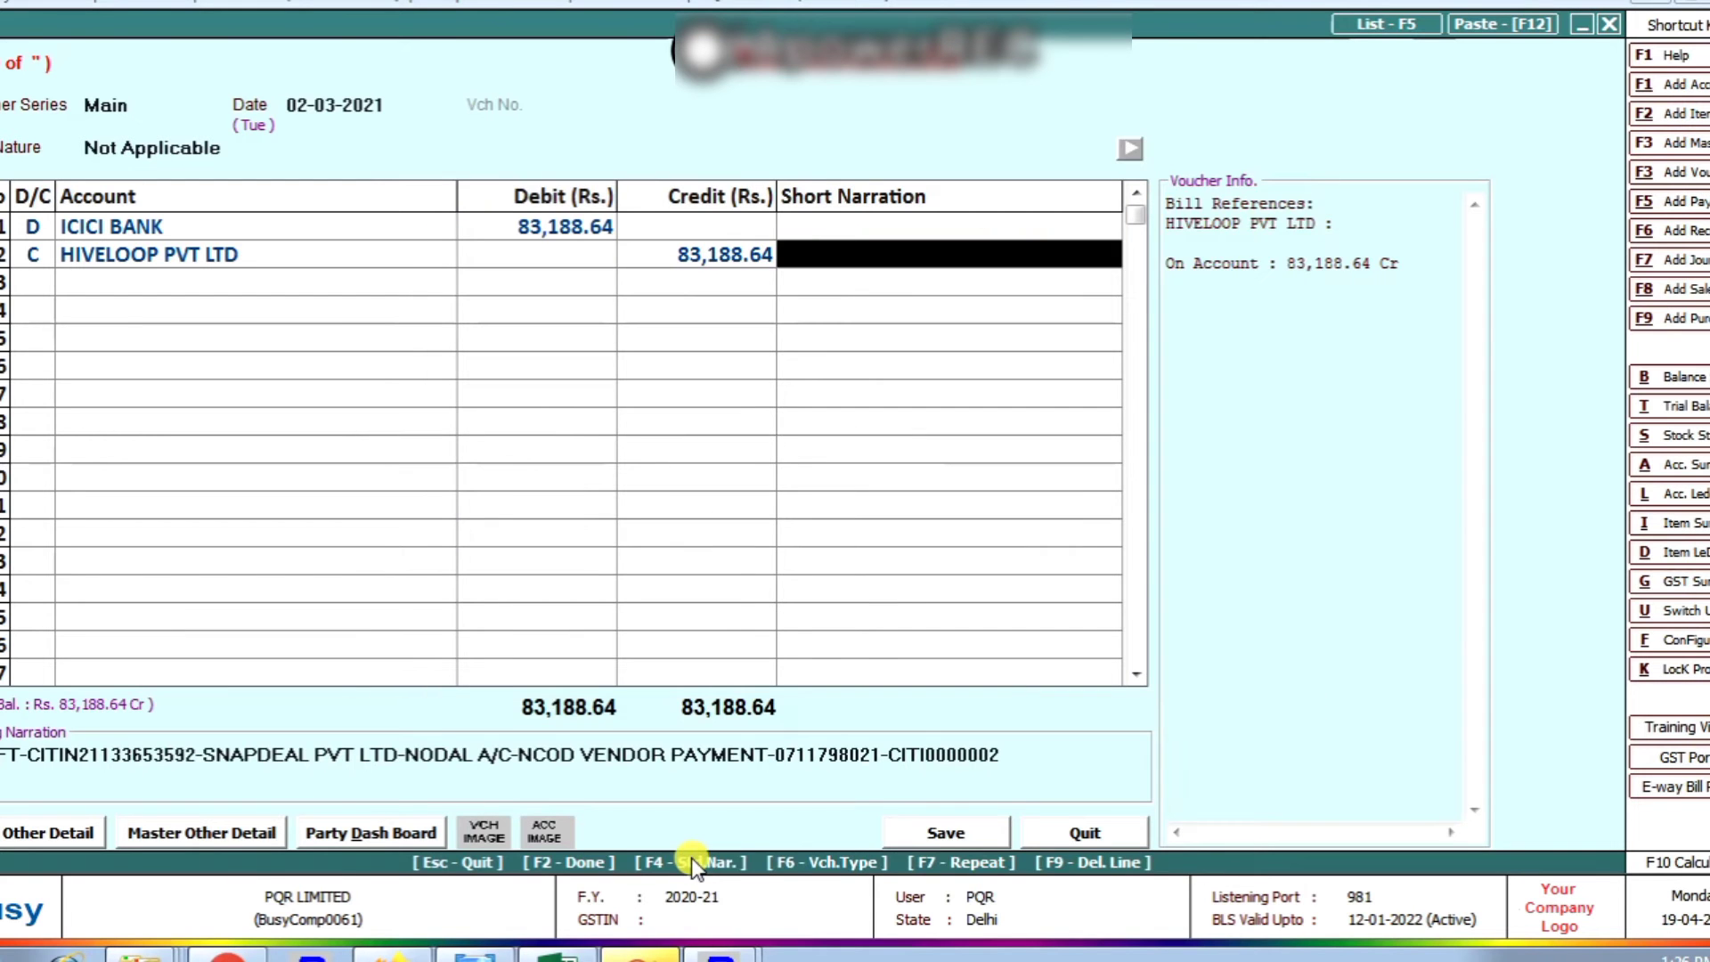
Step: Replace the long narration with the copied HIVELOOP NEFT particulars and save the voucher
key("Return")
left_click_drag(1011, 754, 1, 756)
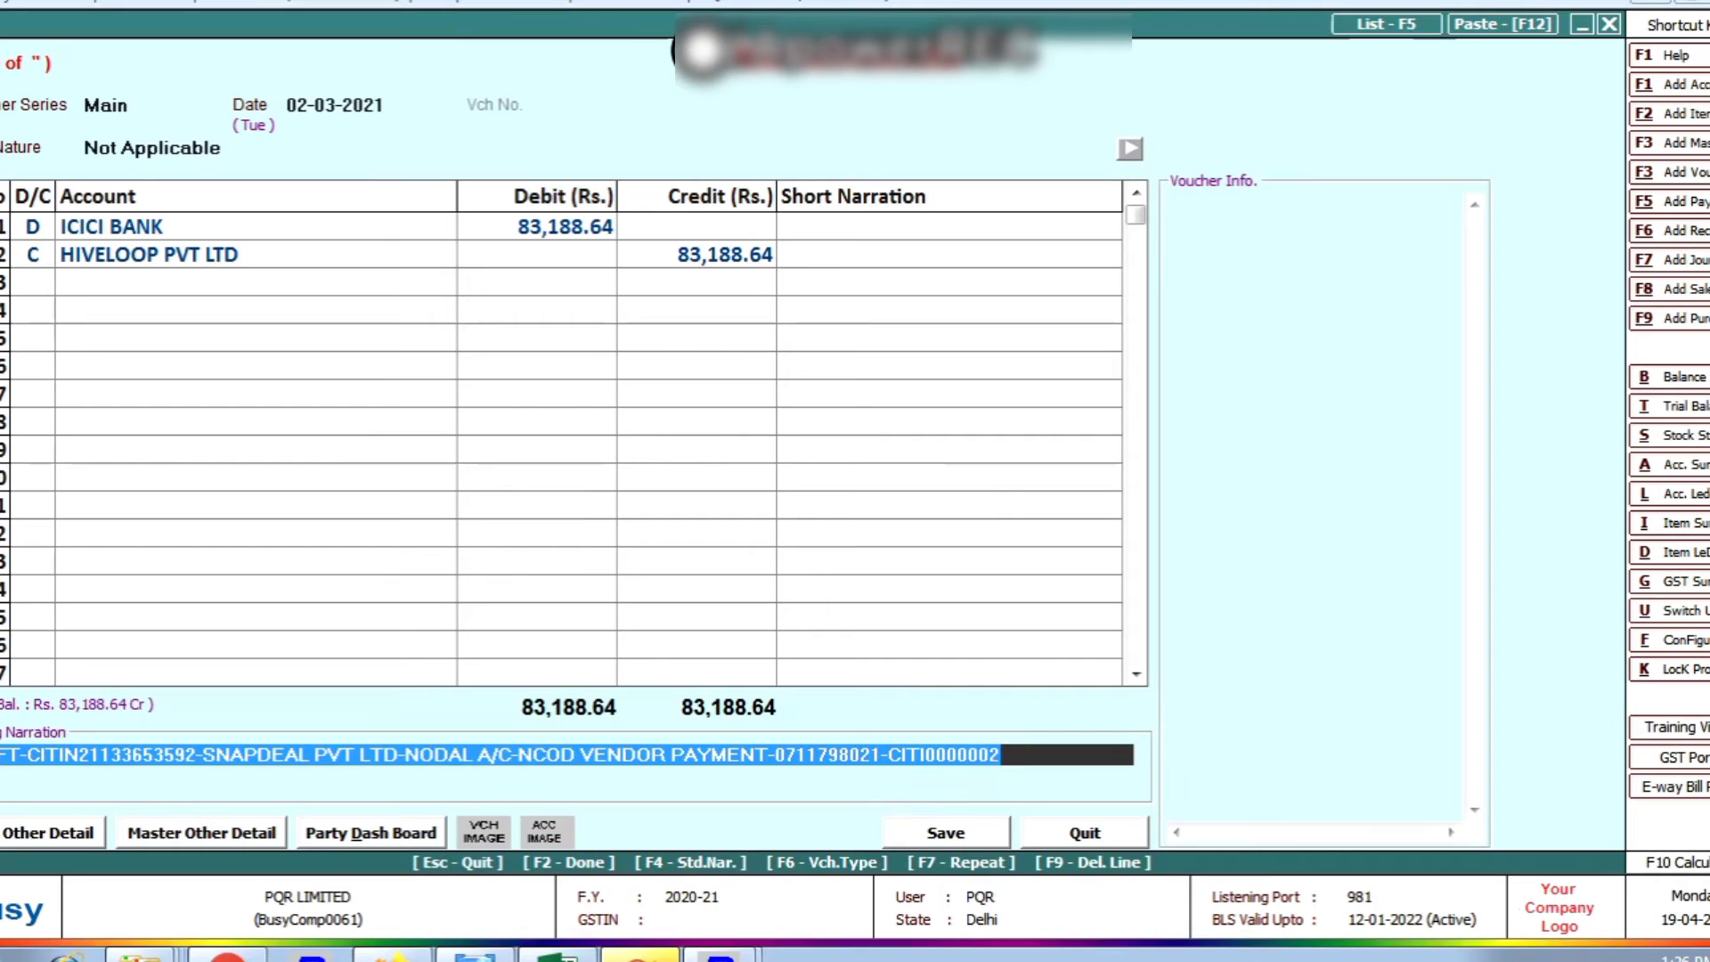
key("BackSpace")
key("ctrl+v")
key("Return")
key("Return")
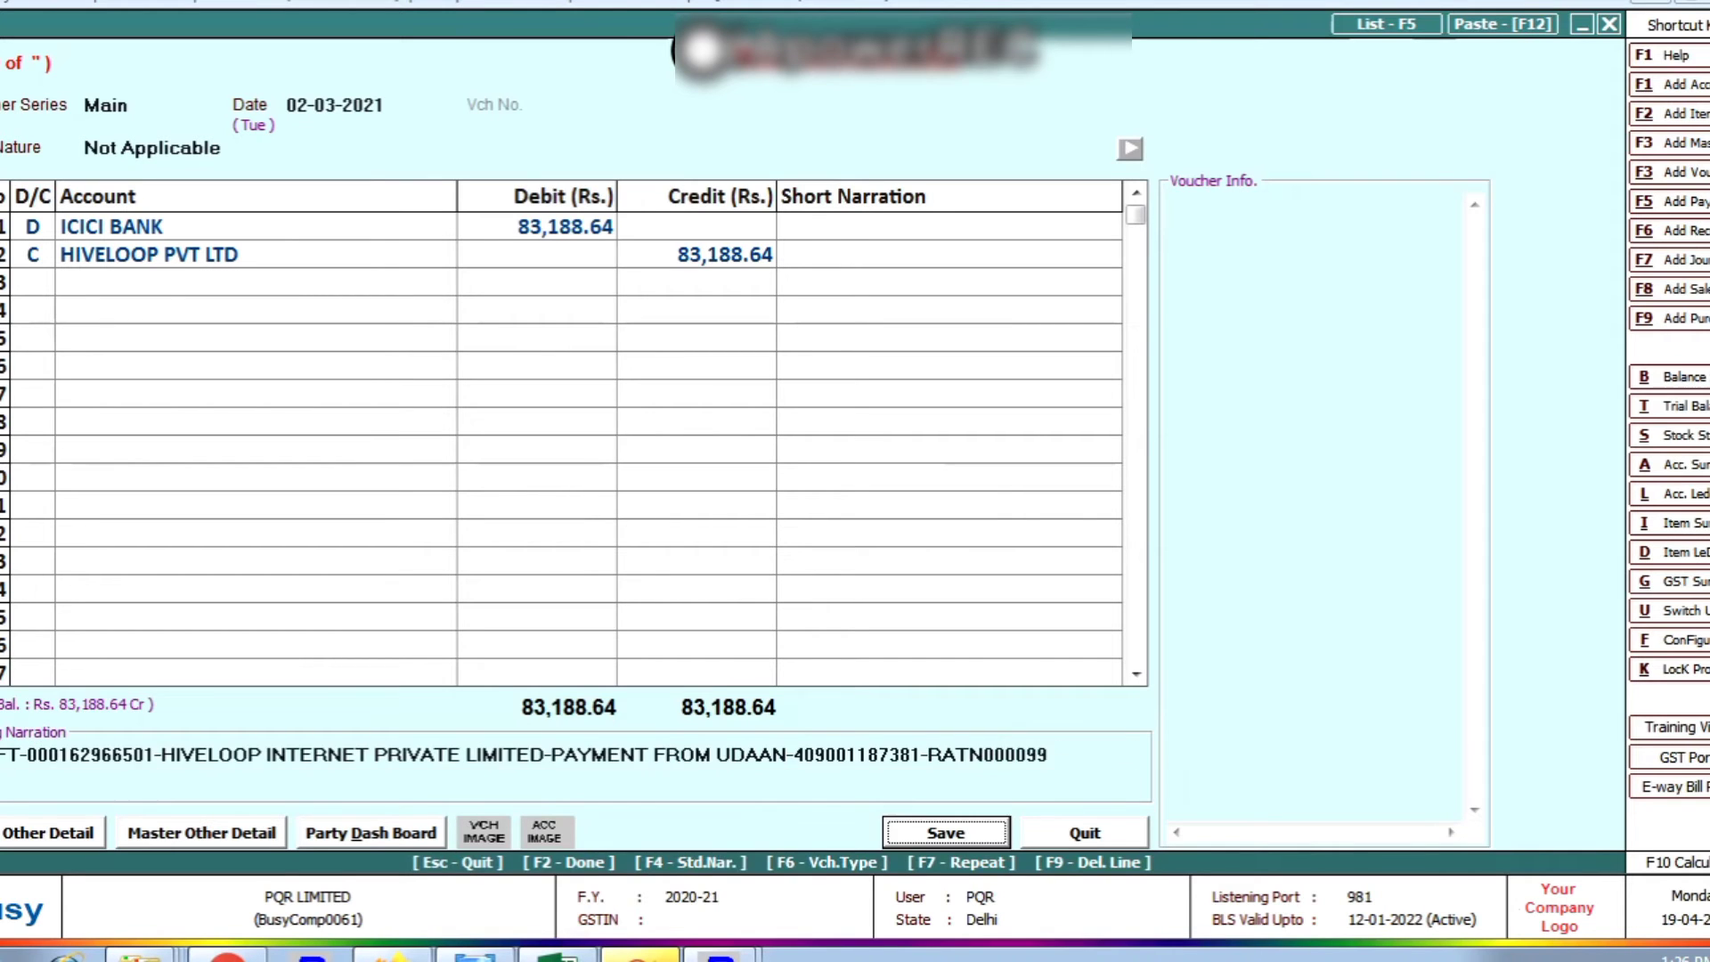
key("Return")
Step: Duplicate the 27,185.92 SNAPDEAL PVT LTD voucher dated 01-03-2021
key("Page_Up")
key("ctrl+c")
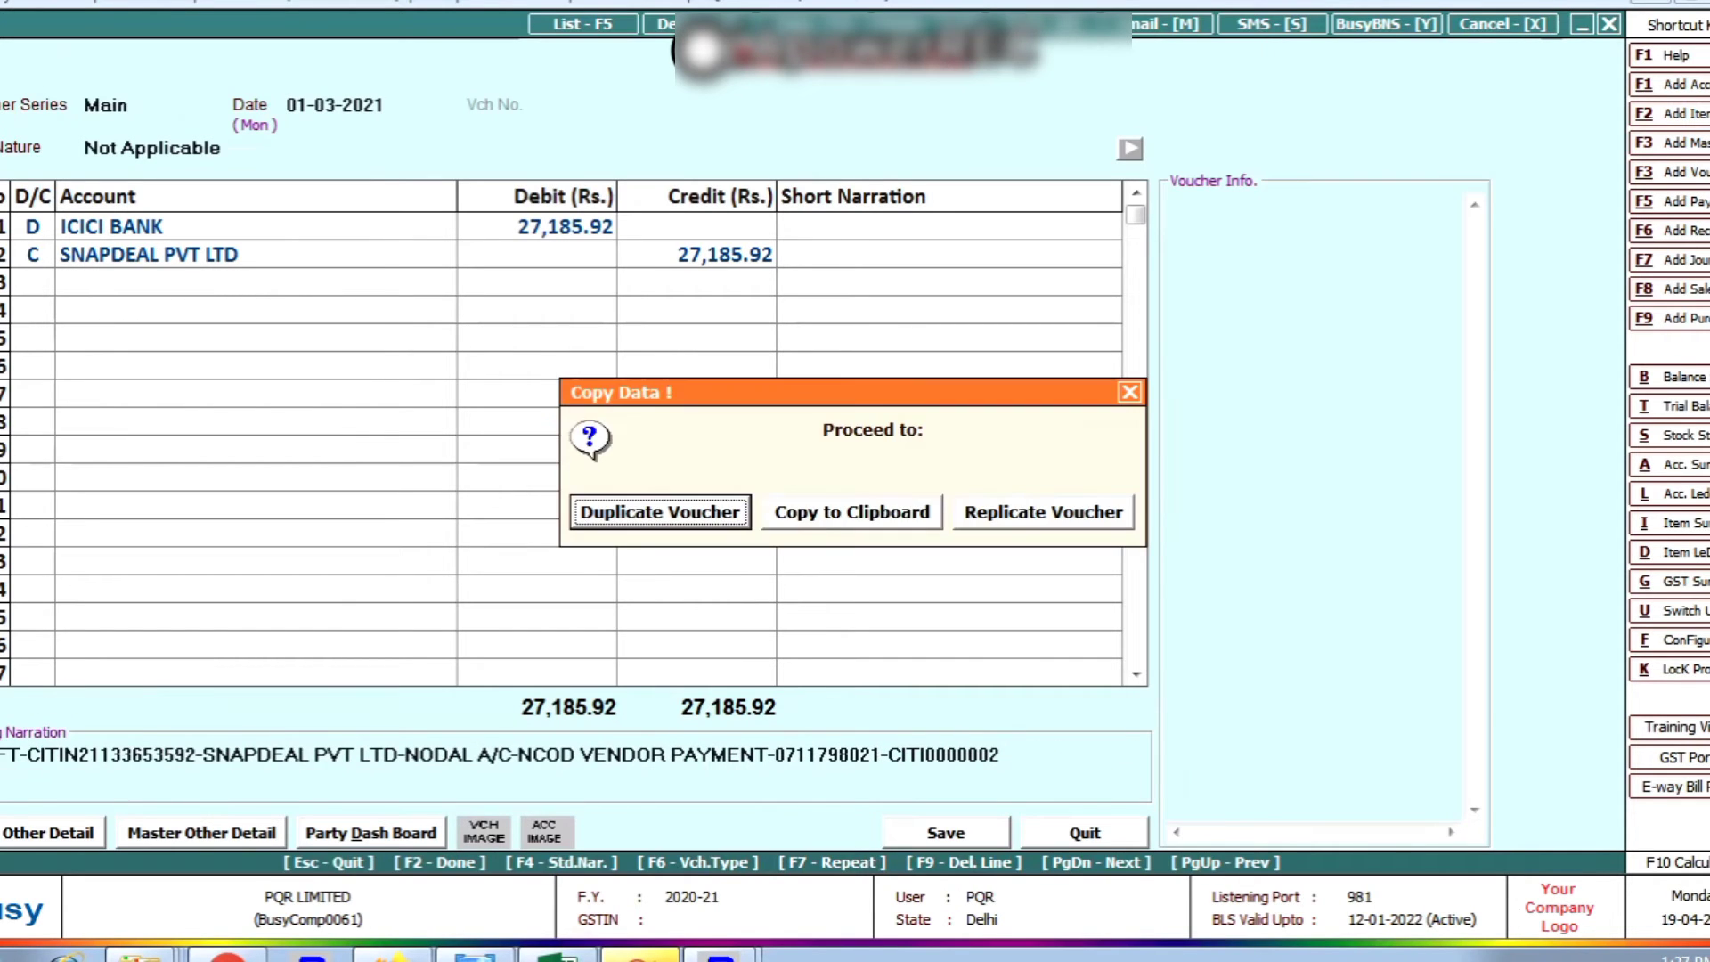
key("Return")
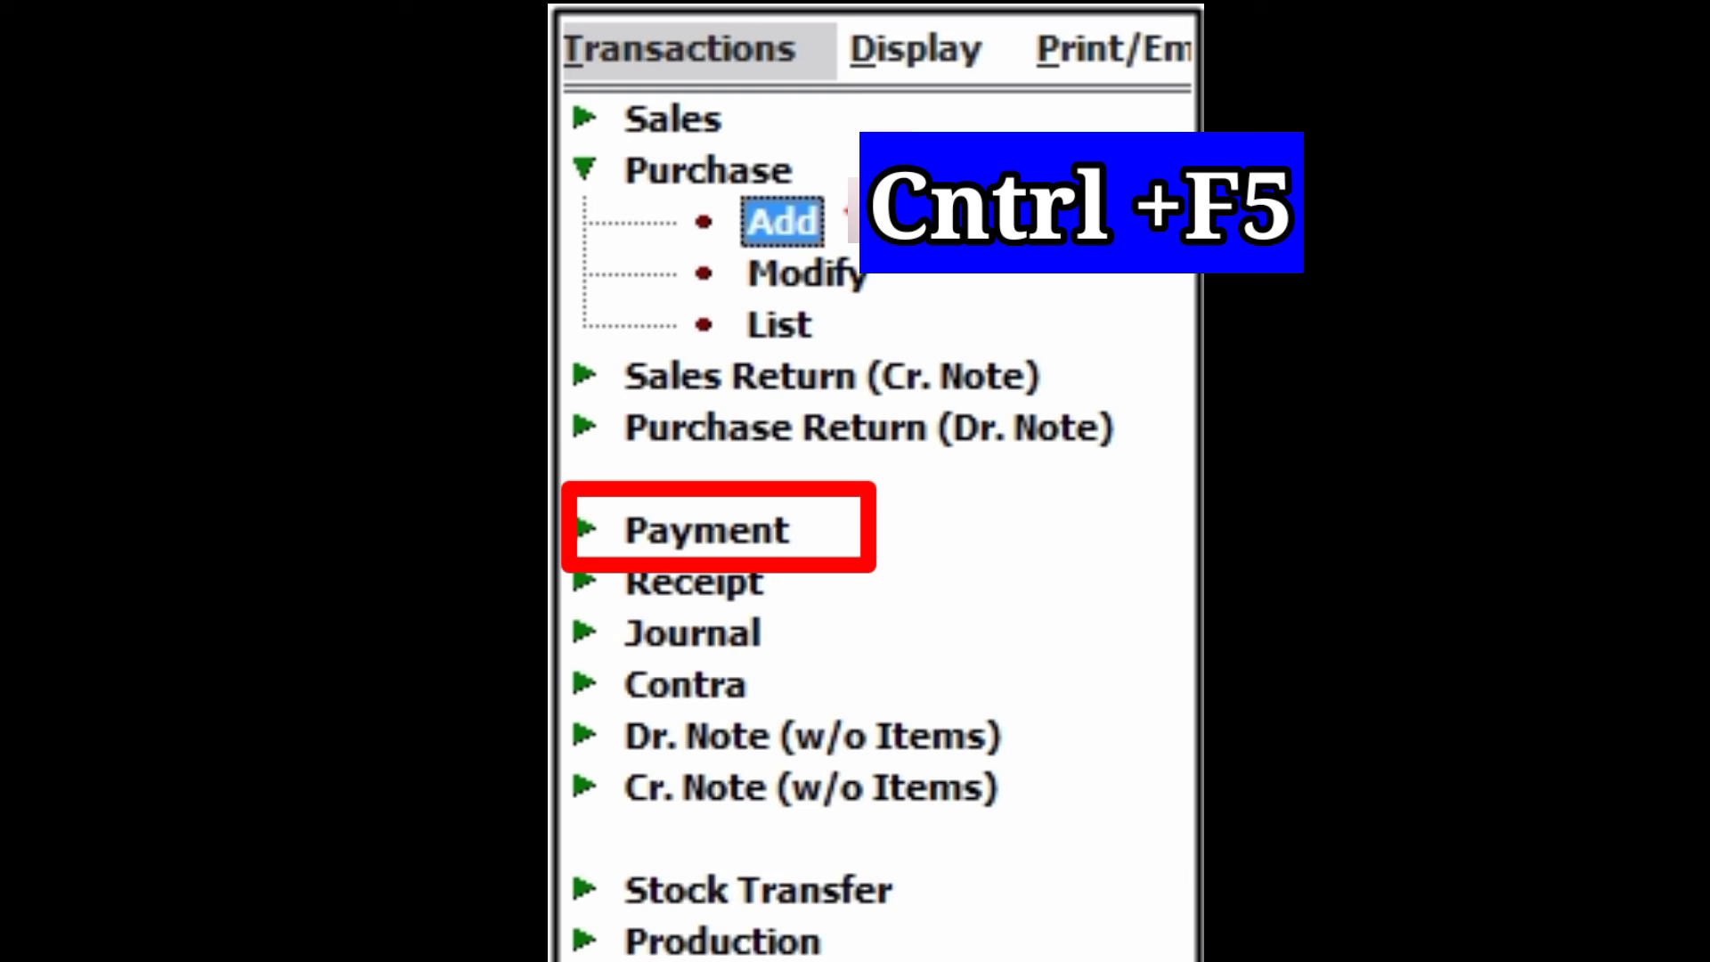
Step: Add a new payment voucher and choose KVA TRADING as the account on the debit row
key("ctrl+F5")
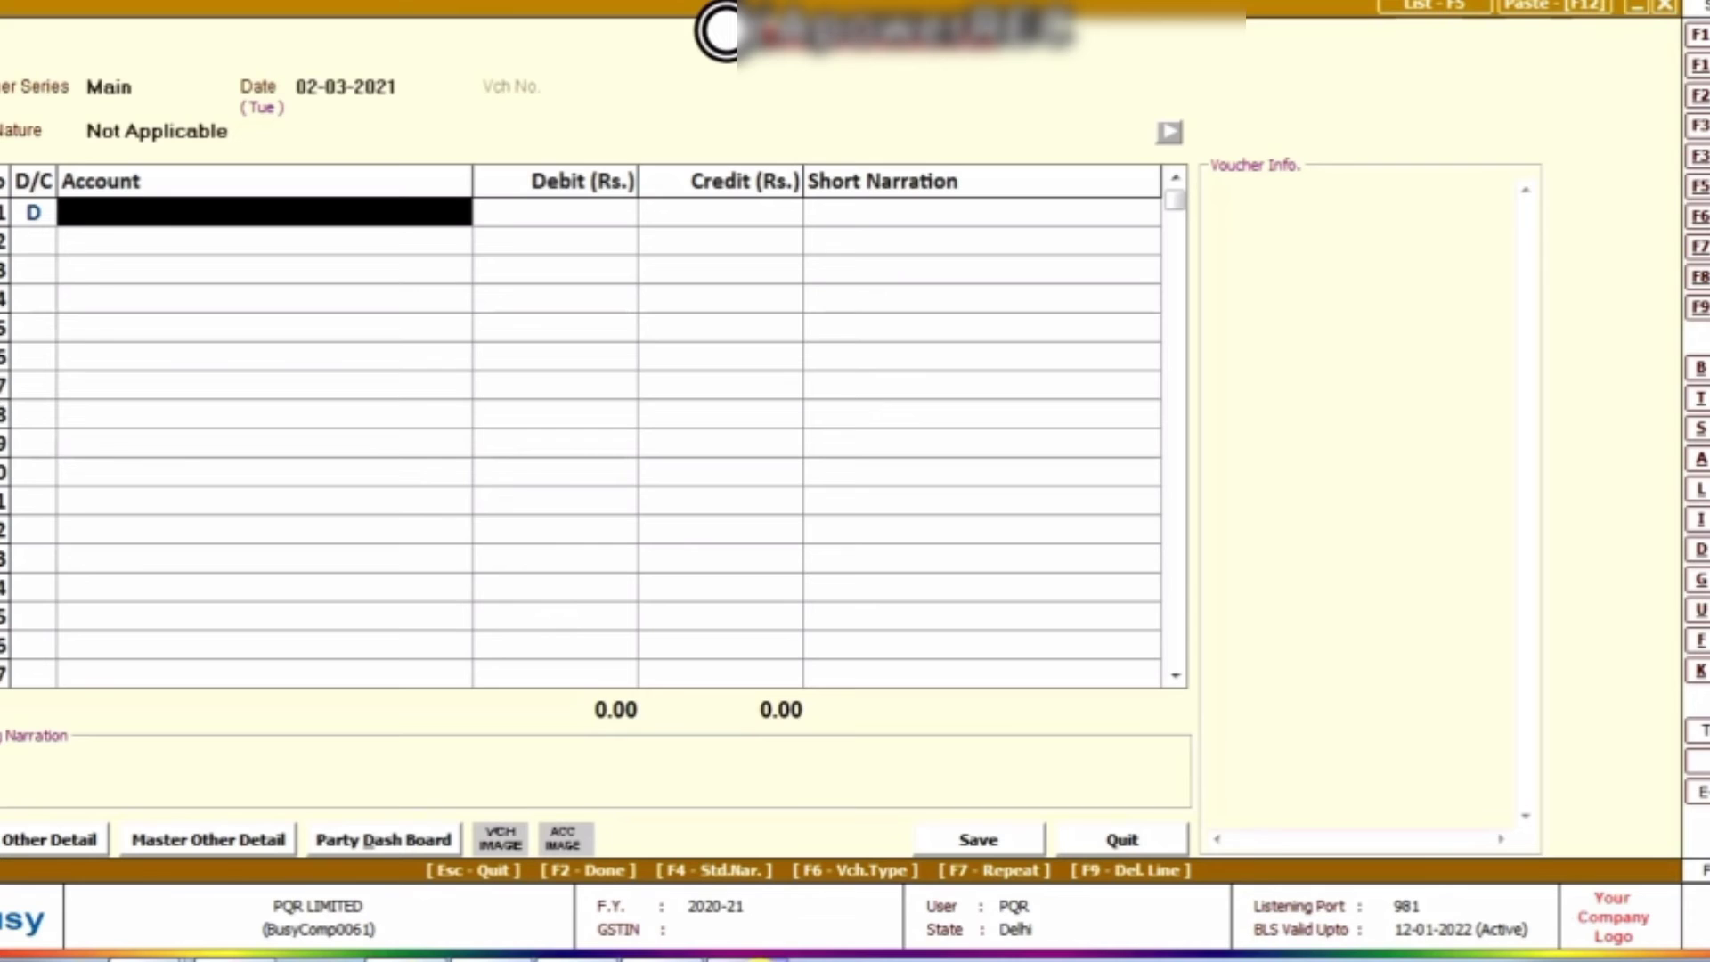
type("kV")
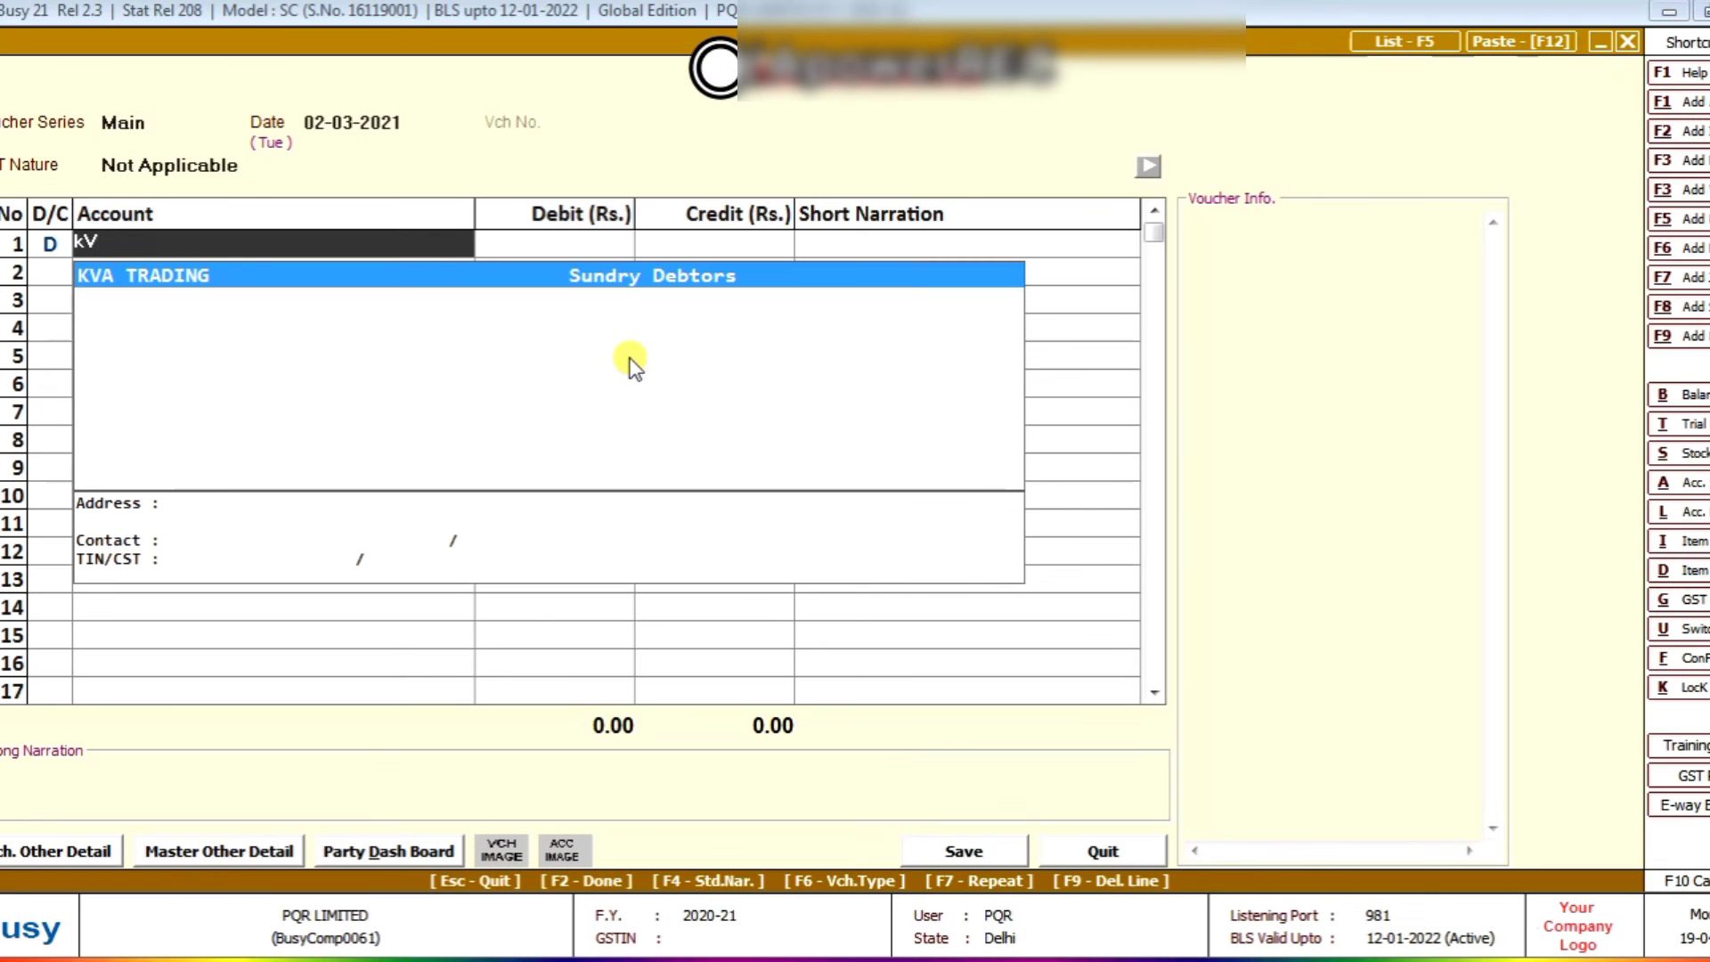
key("Return")
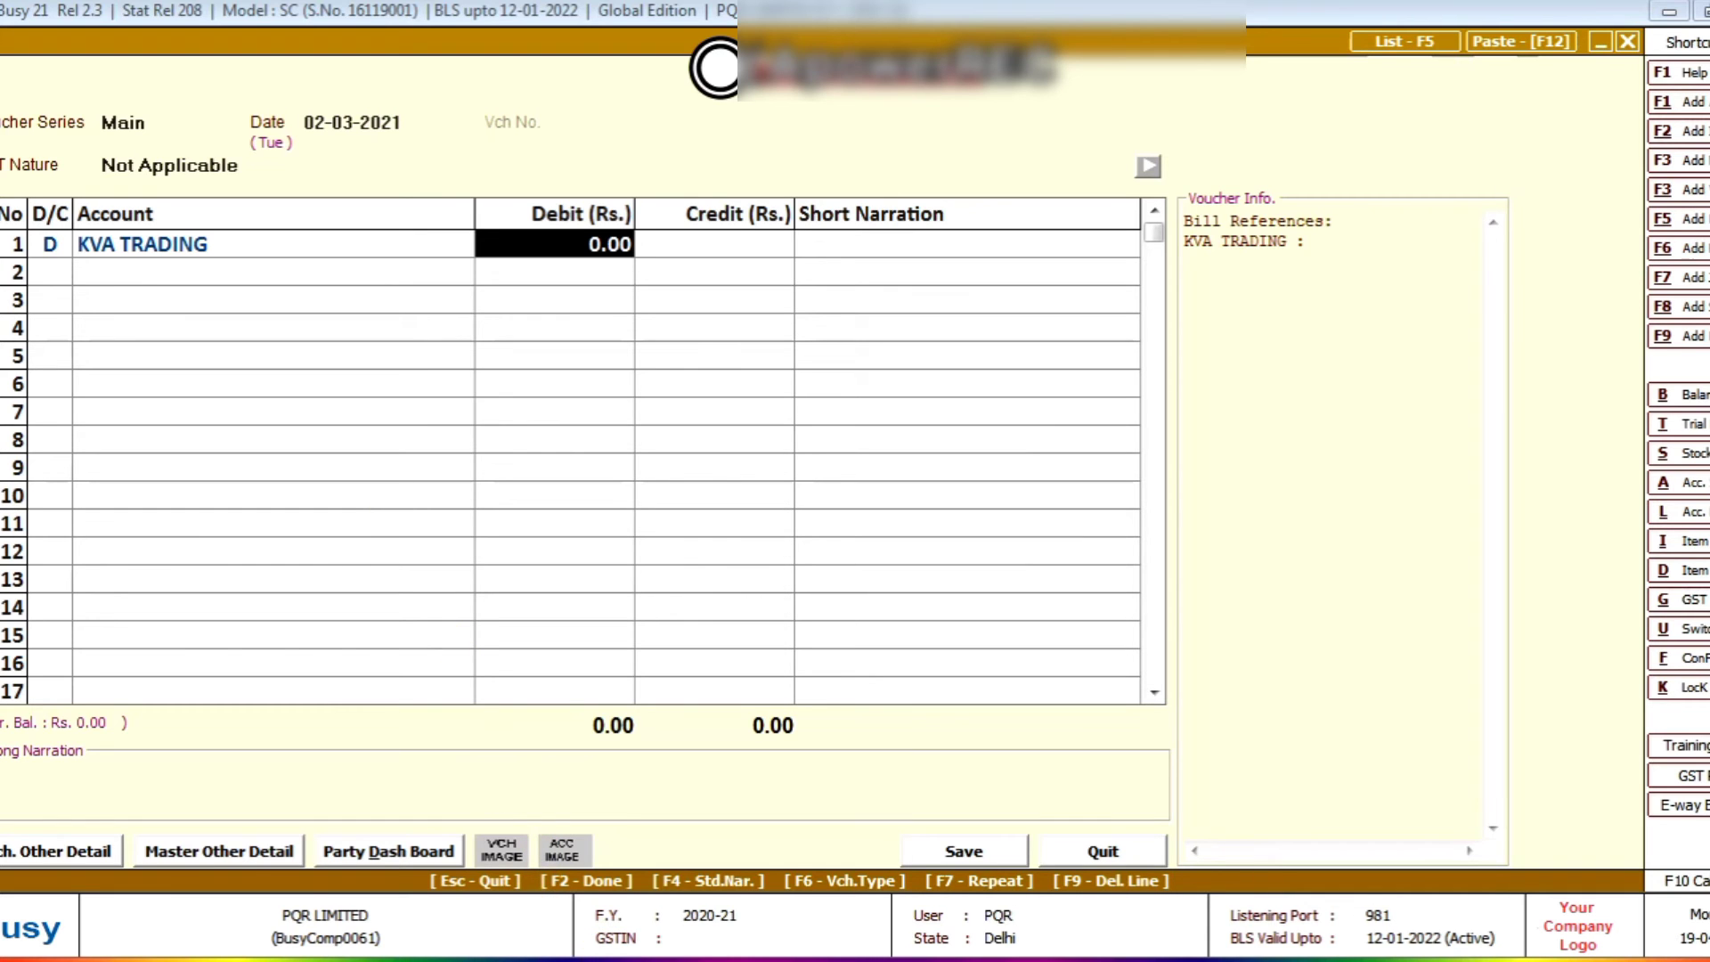
Step: Set the KVA TRADING debit to 5,31,000, the KVA ELECTRONIC withdrawal in the bank statement, and leave it on account
left_click(398, 961)
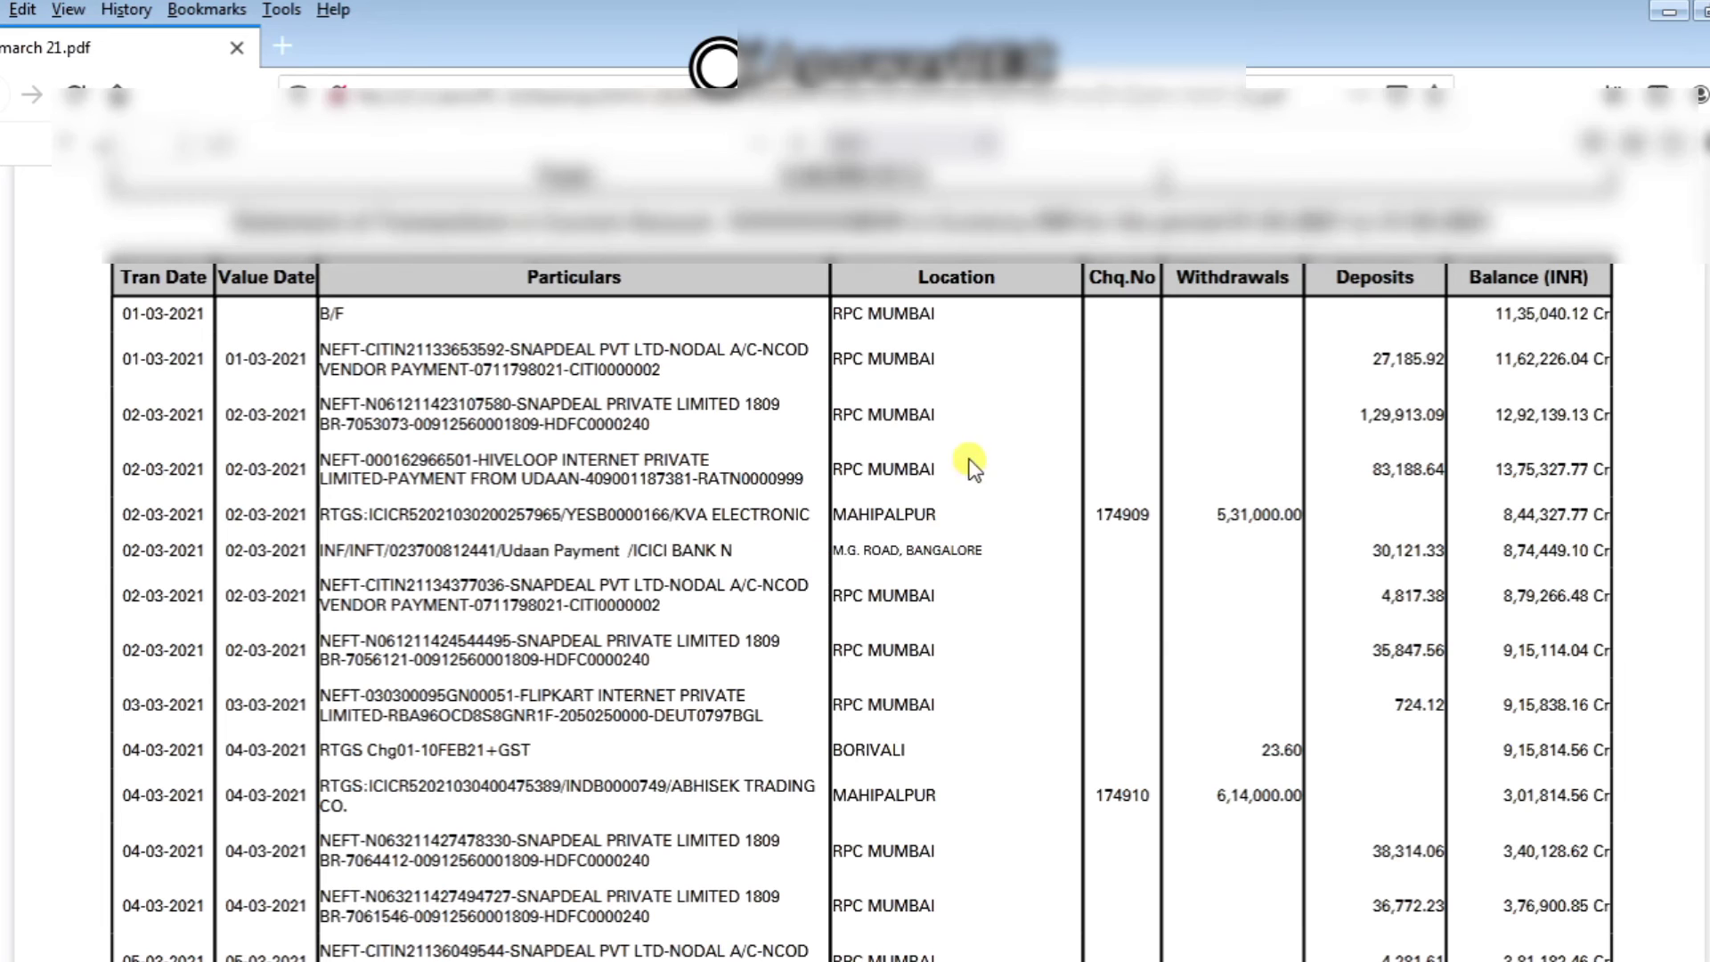
left_click_drag(1214, 515, 1331, 525)
left_click(684, 961)
type("5310")
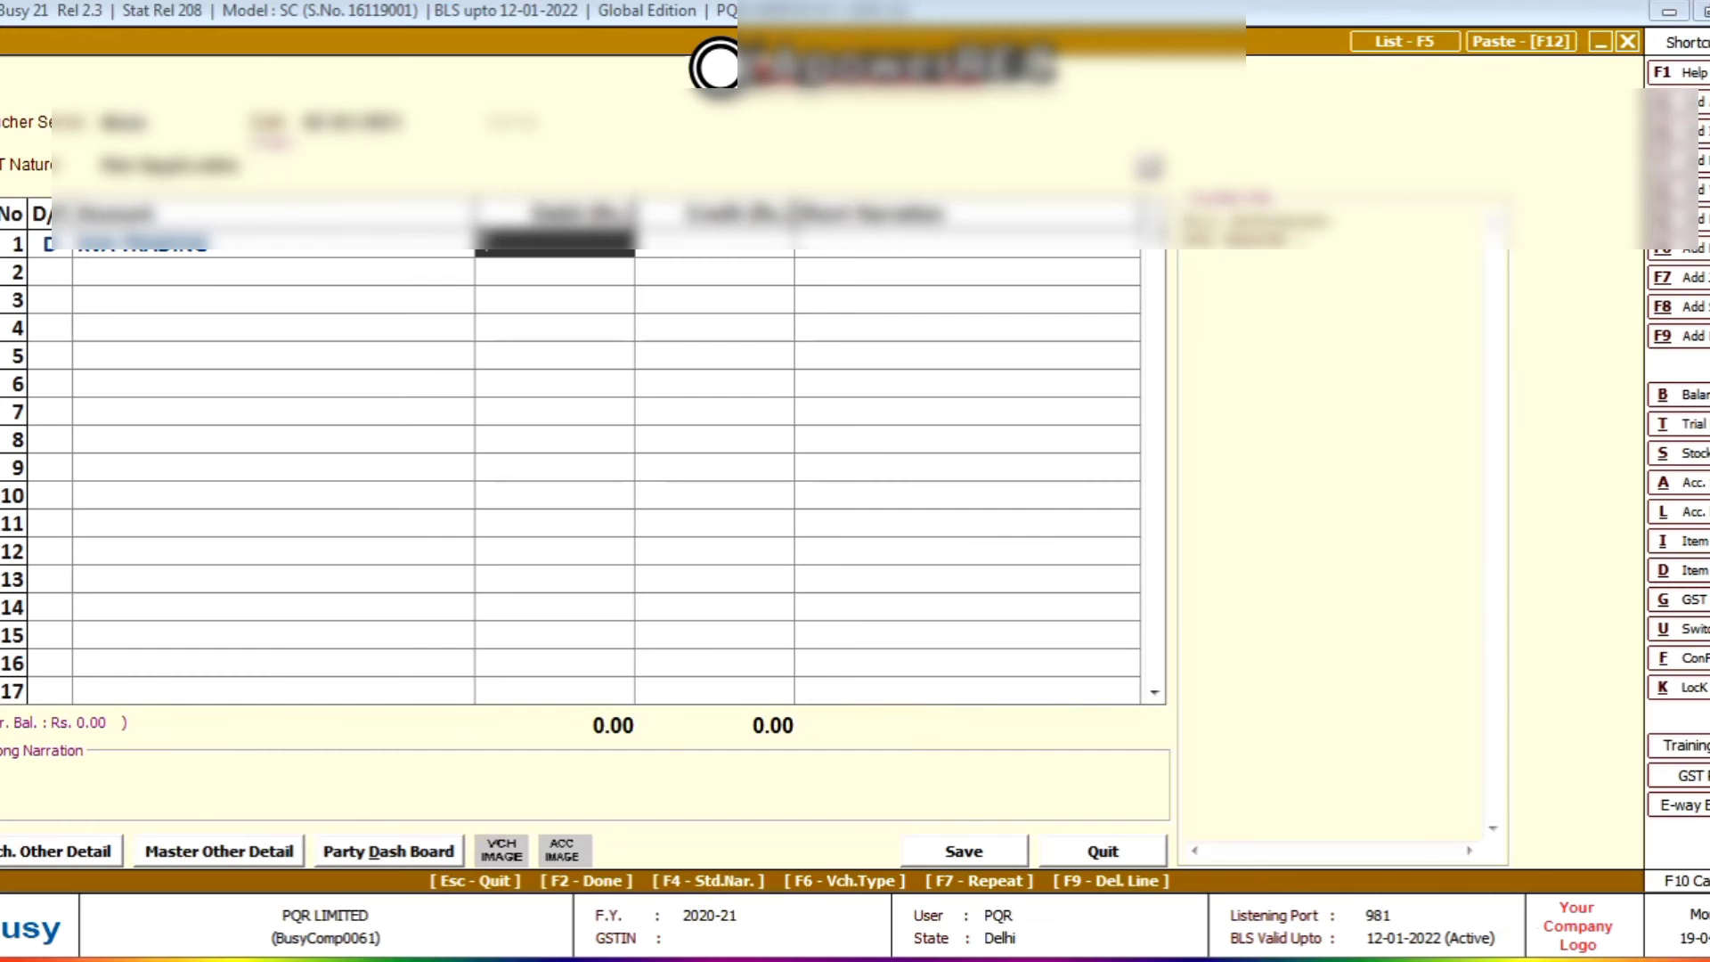
type("00")
key("Return")
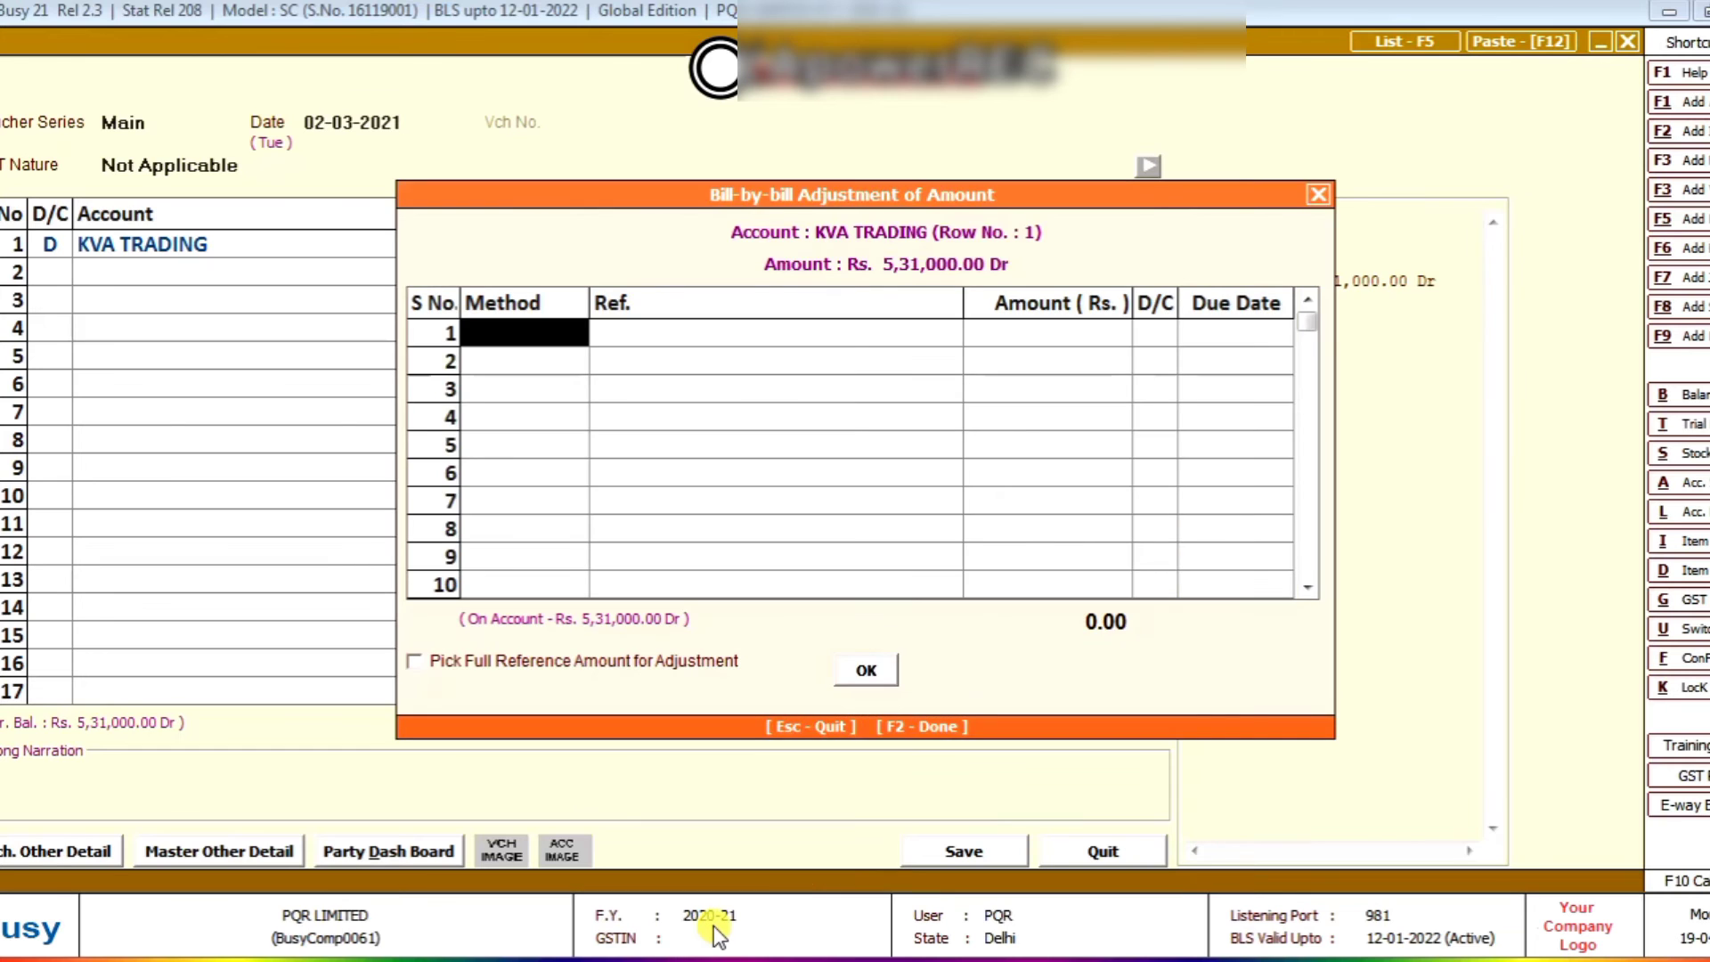
key("Escape")
key("Return")
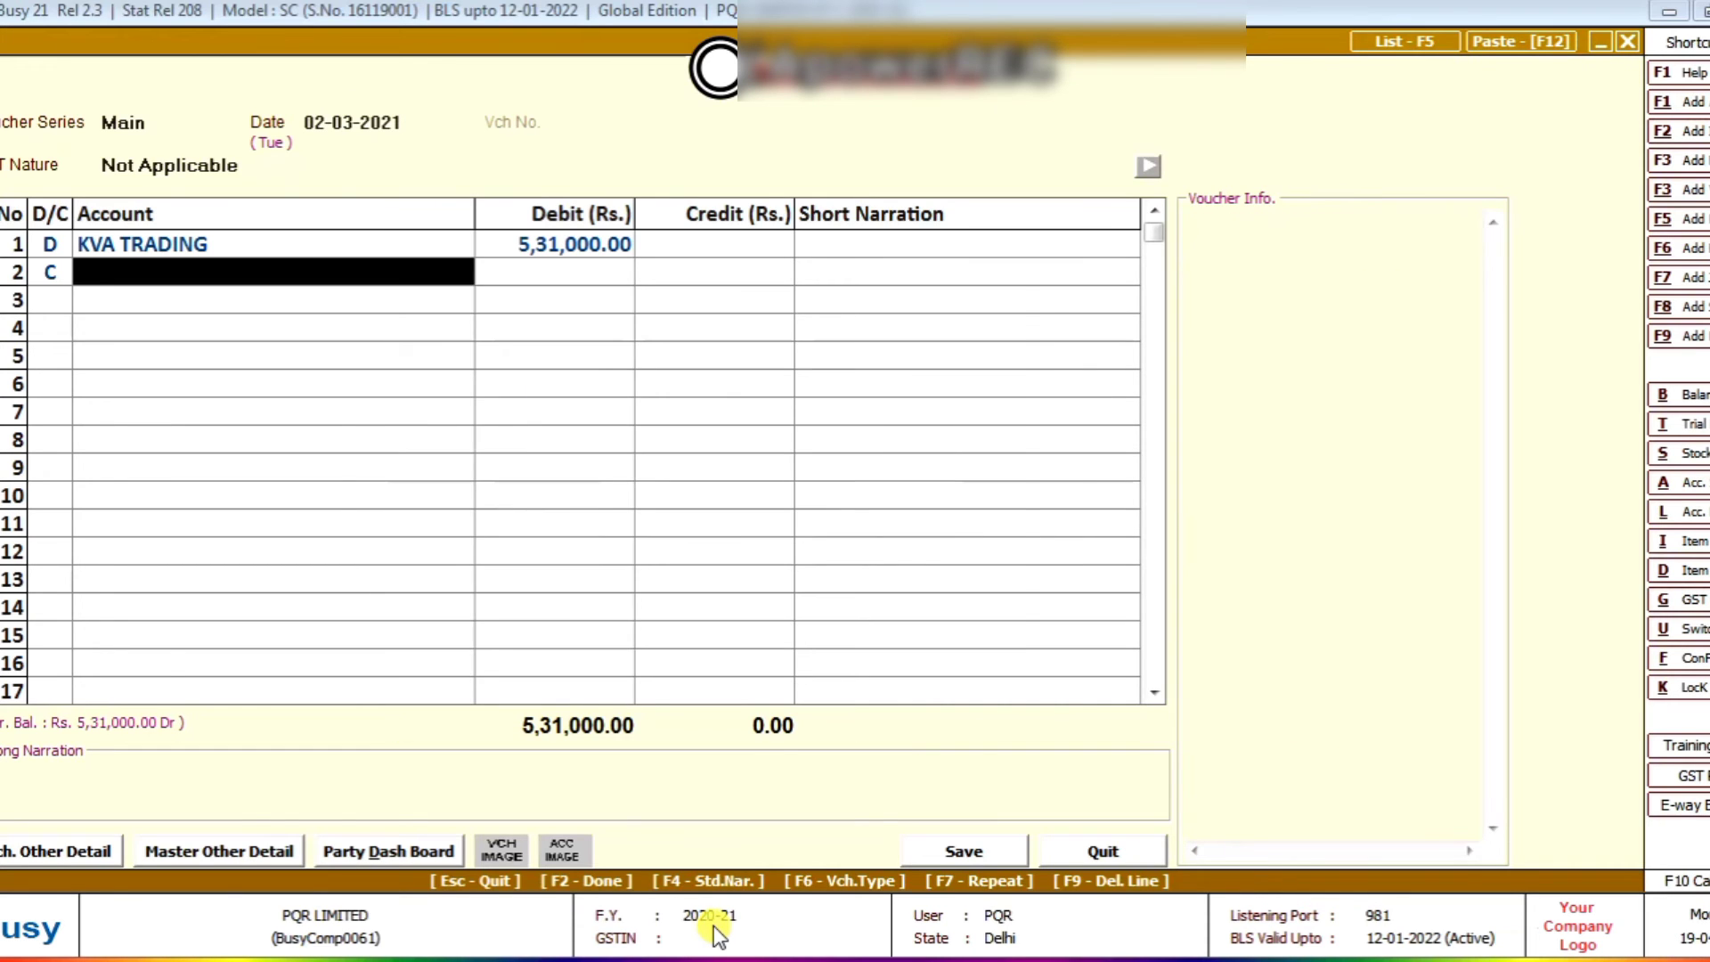
Step: Credit ICICI BANK with 5,31,000 on the second row and save the payment voucher without a long narration
type("ici")
key("Return")
key("Return")
key("Return")
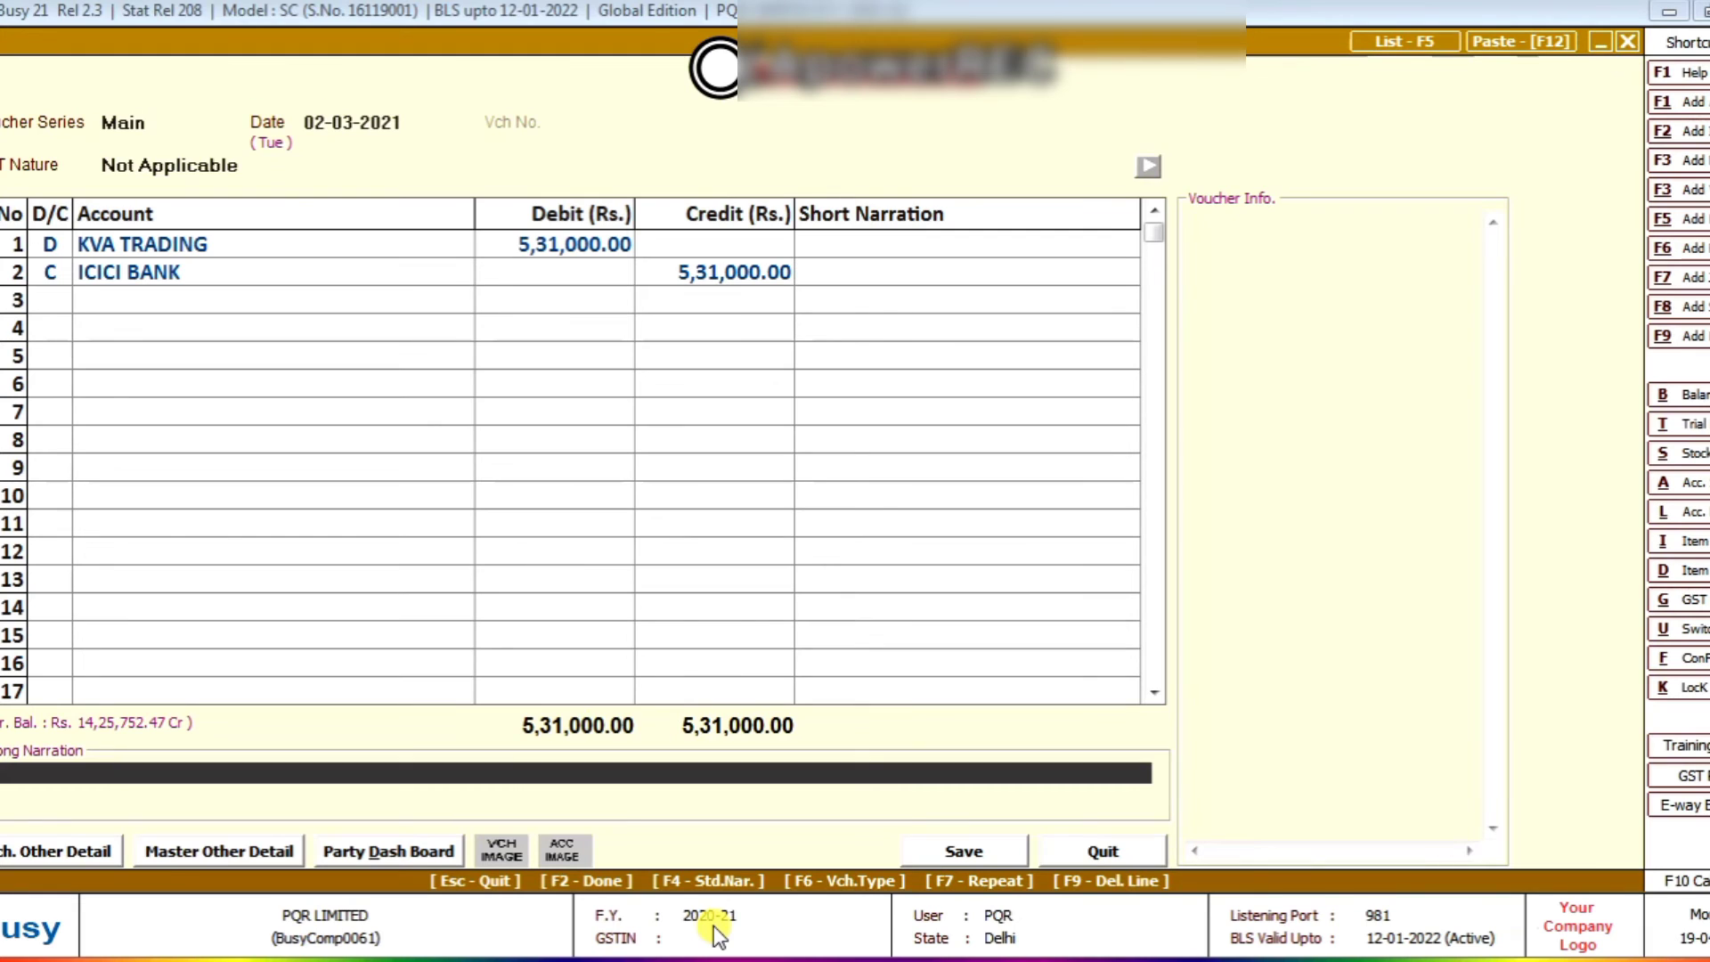
key("F2")
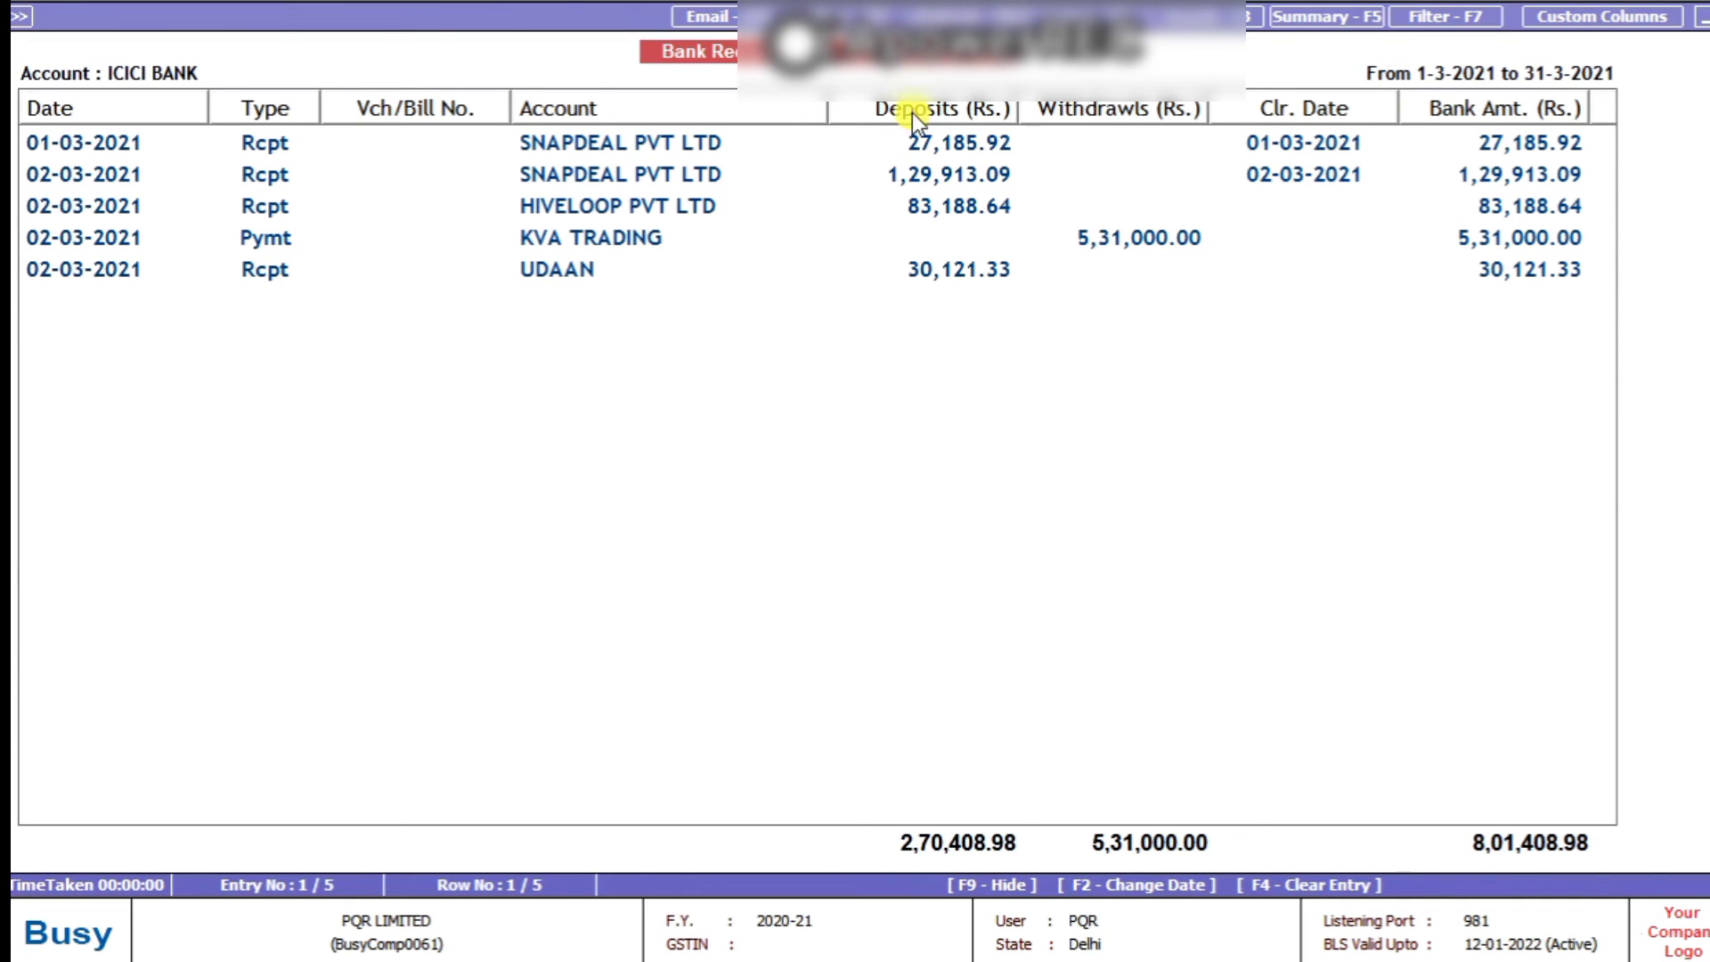
Step: Mark the SNAPDEAL PVT LTD receipt dated 01-03-2021 as not cleared in the ICICI BANK reconciliation list
left_click(917, 150)
double_click(917, 150)
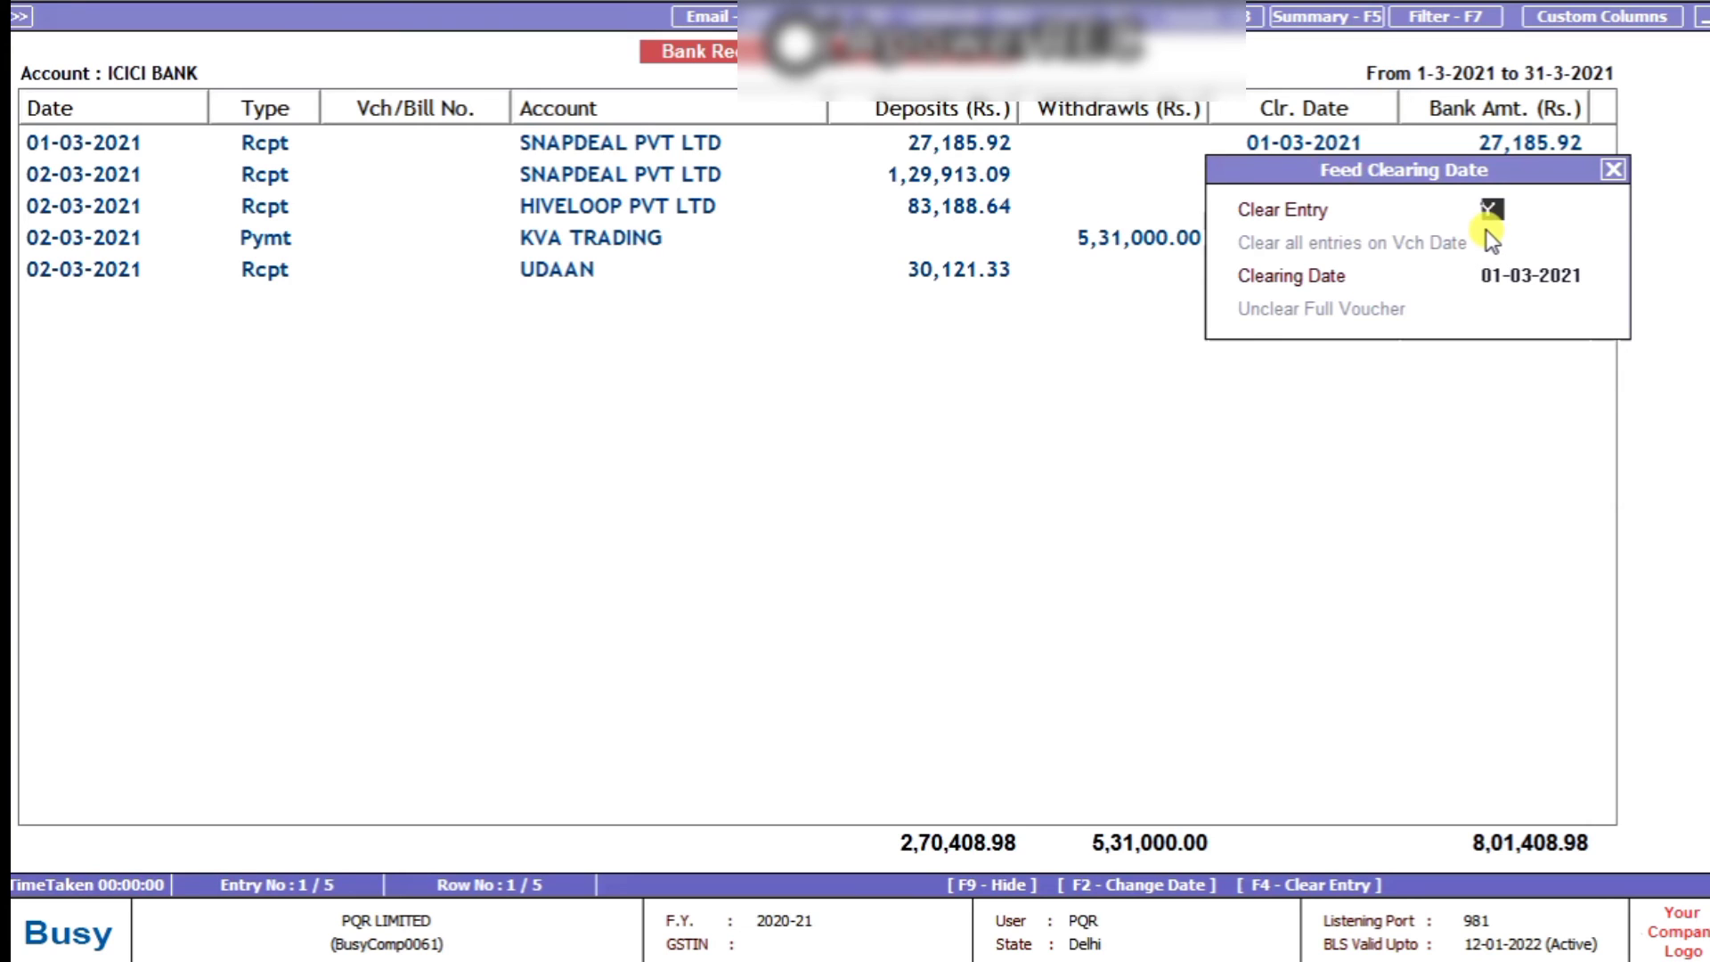
type("N")
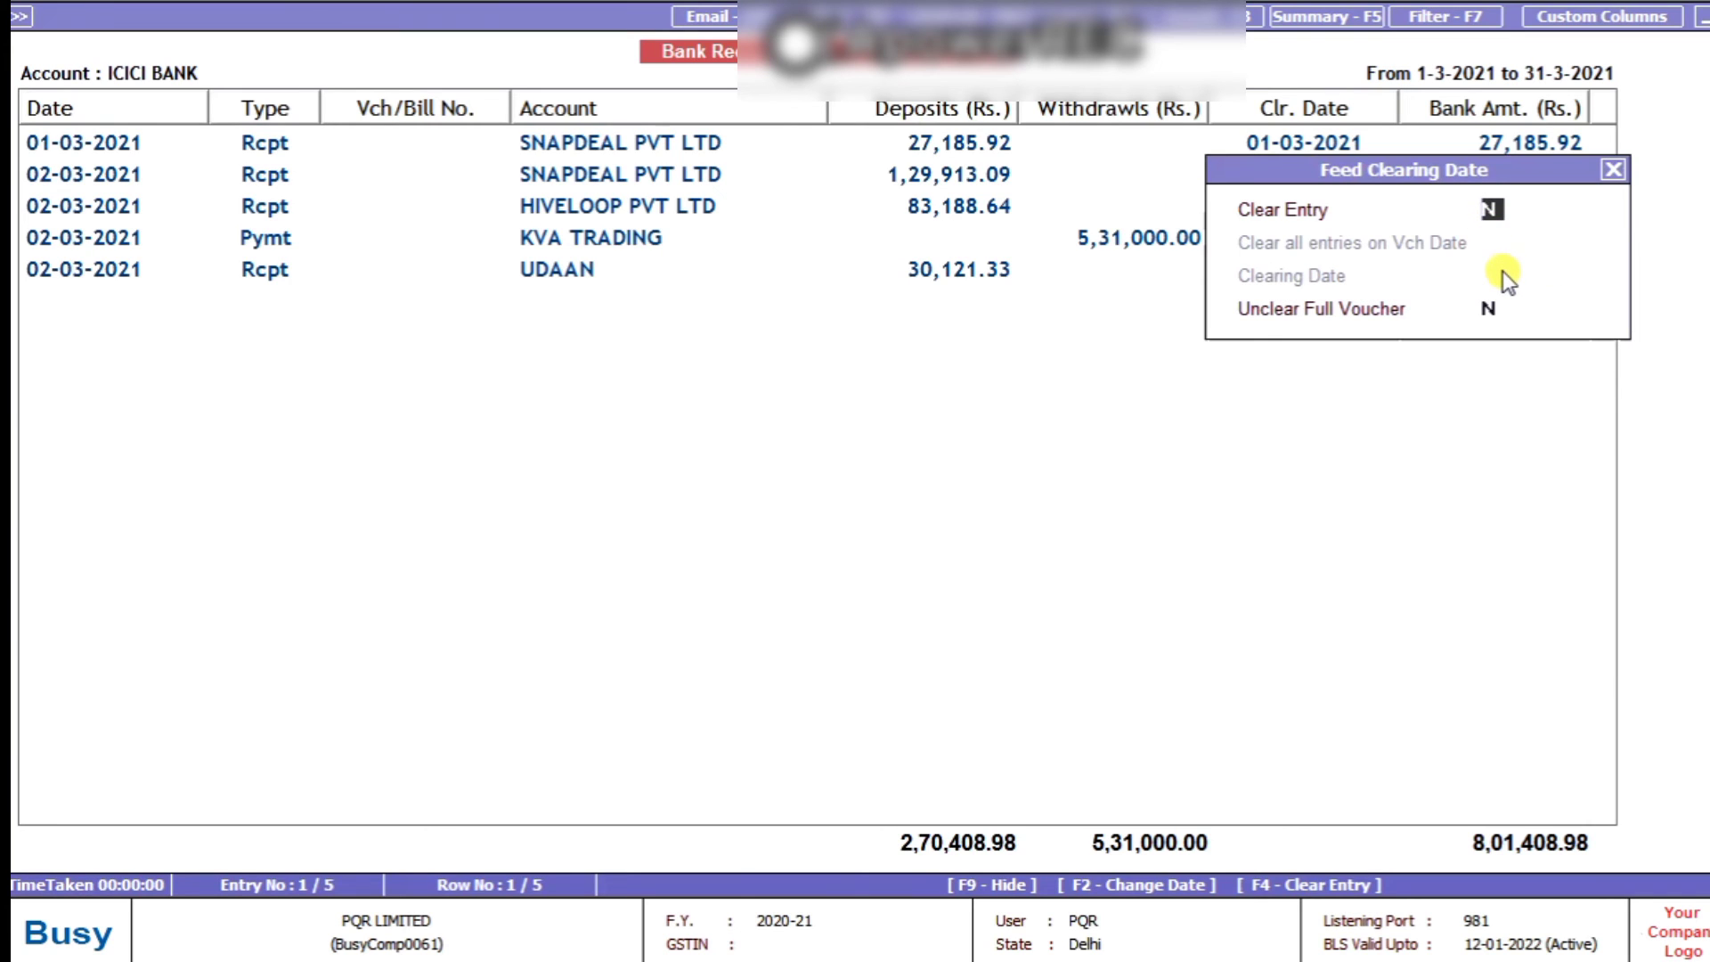
key("Return")
key("Return")
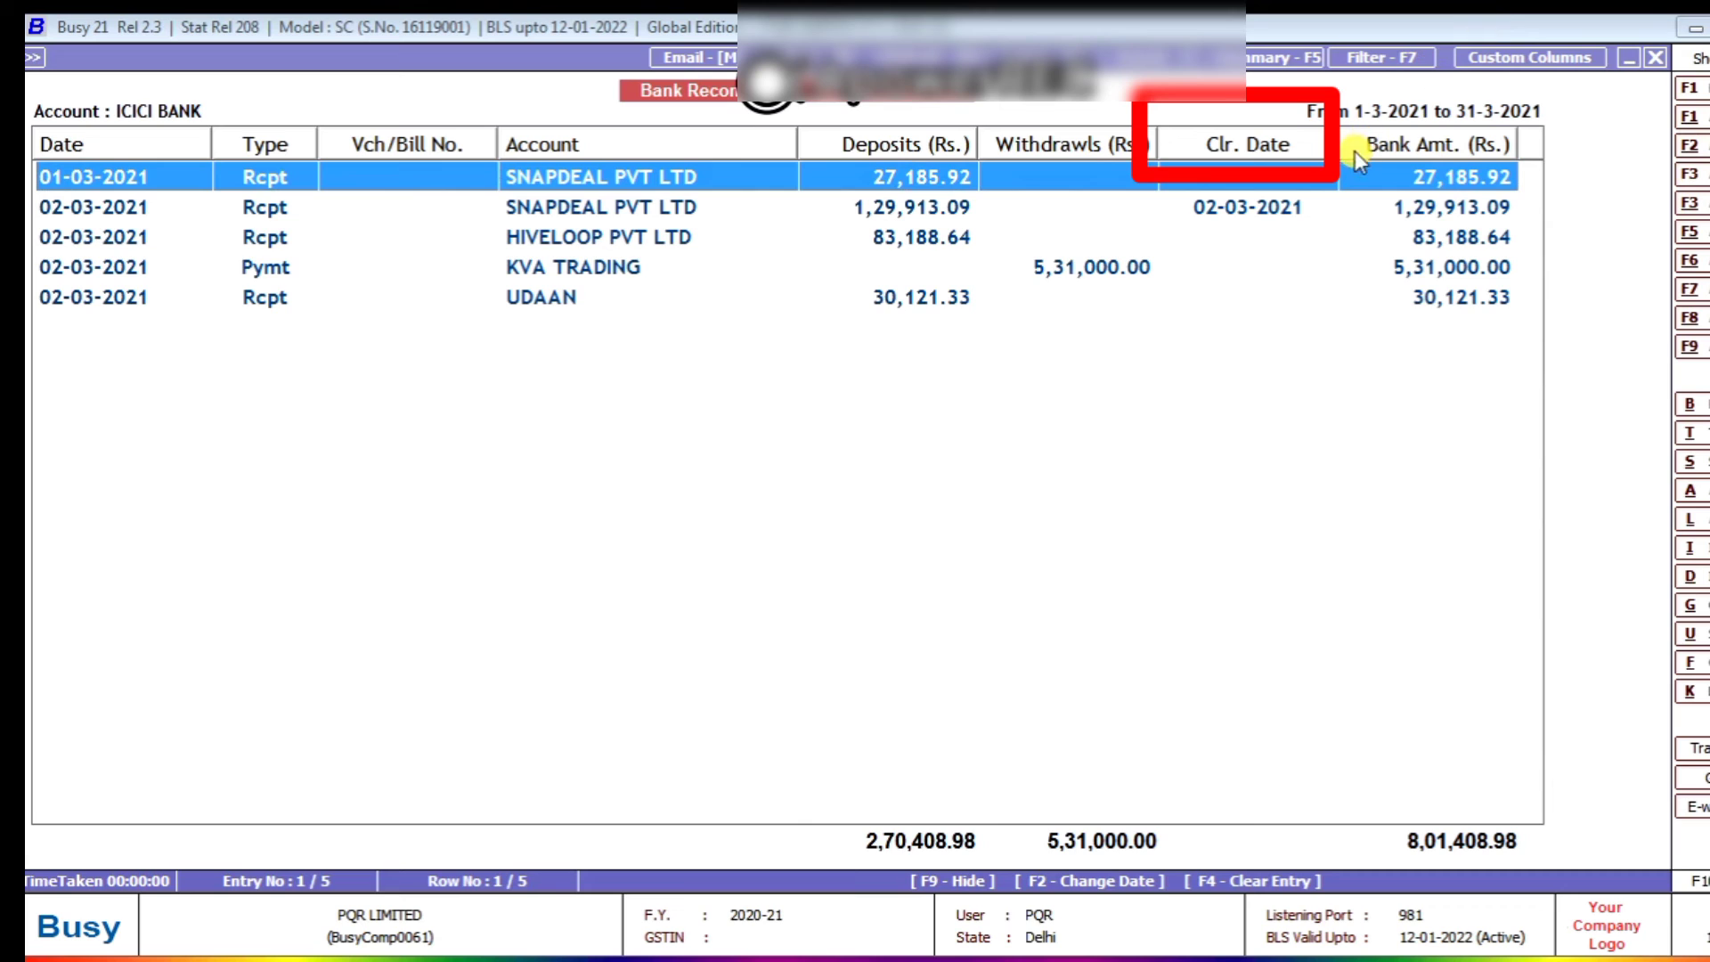
Step: Clear the 27,185.92 SNAPDEAL PVT LTD receipt with clearing date 01-03-2021, leaving Clear Full Voucher at N
left_click(1242, 182)
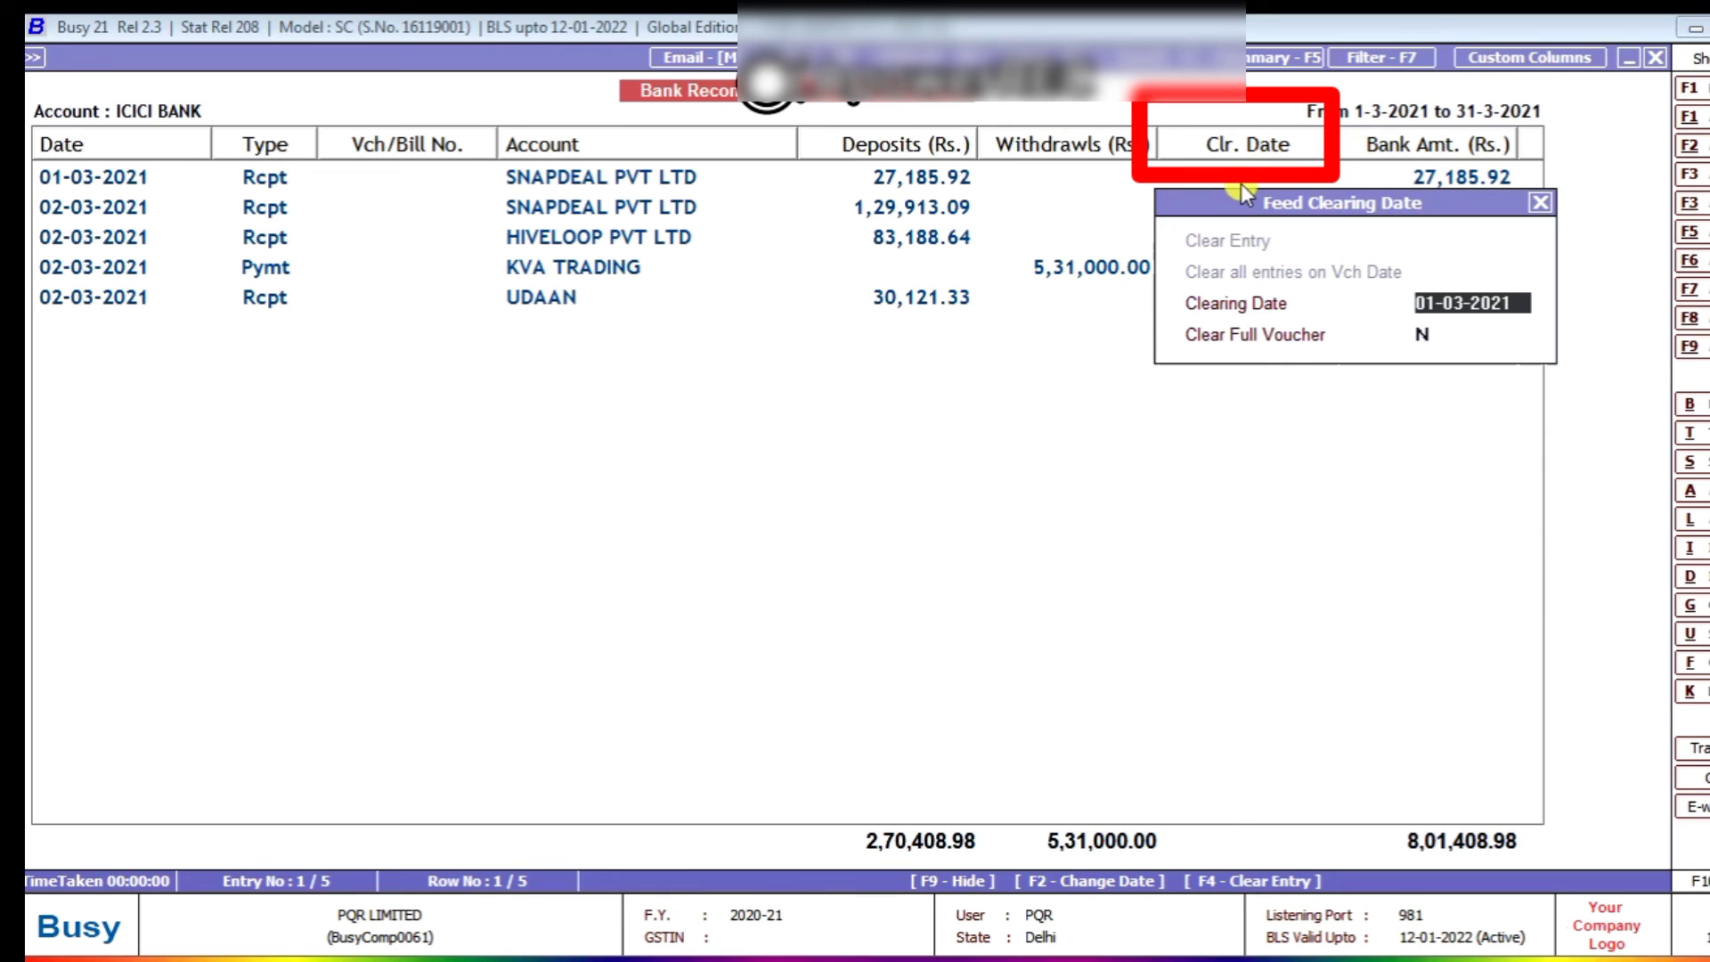
key("Return")
key("Return")
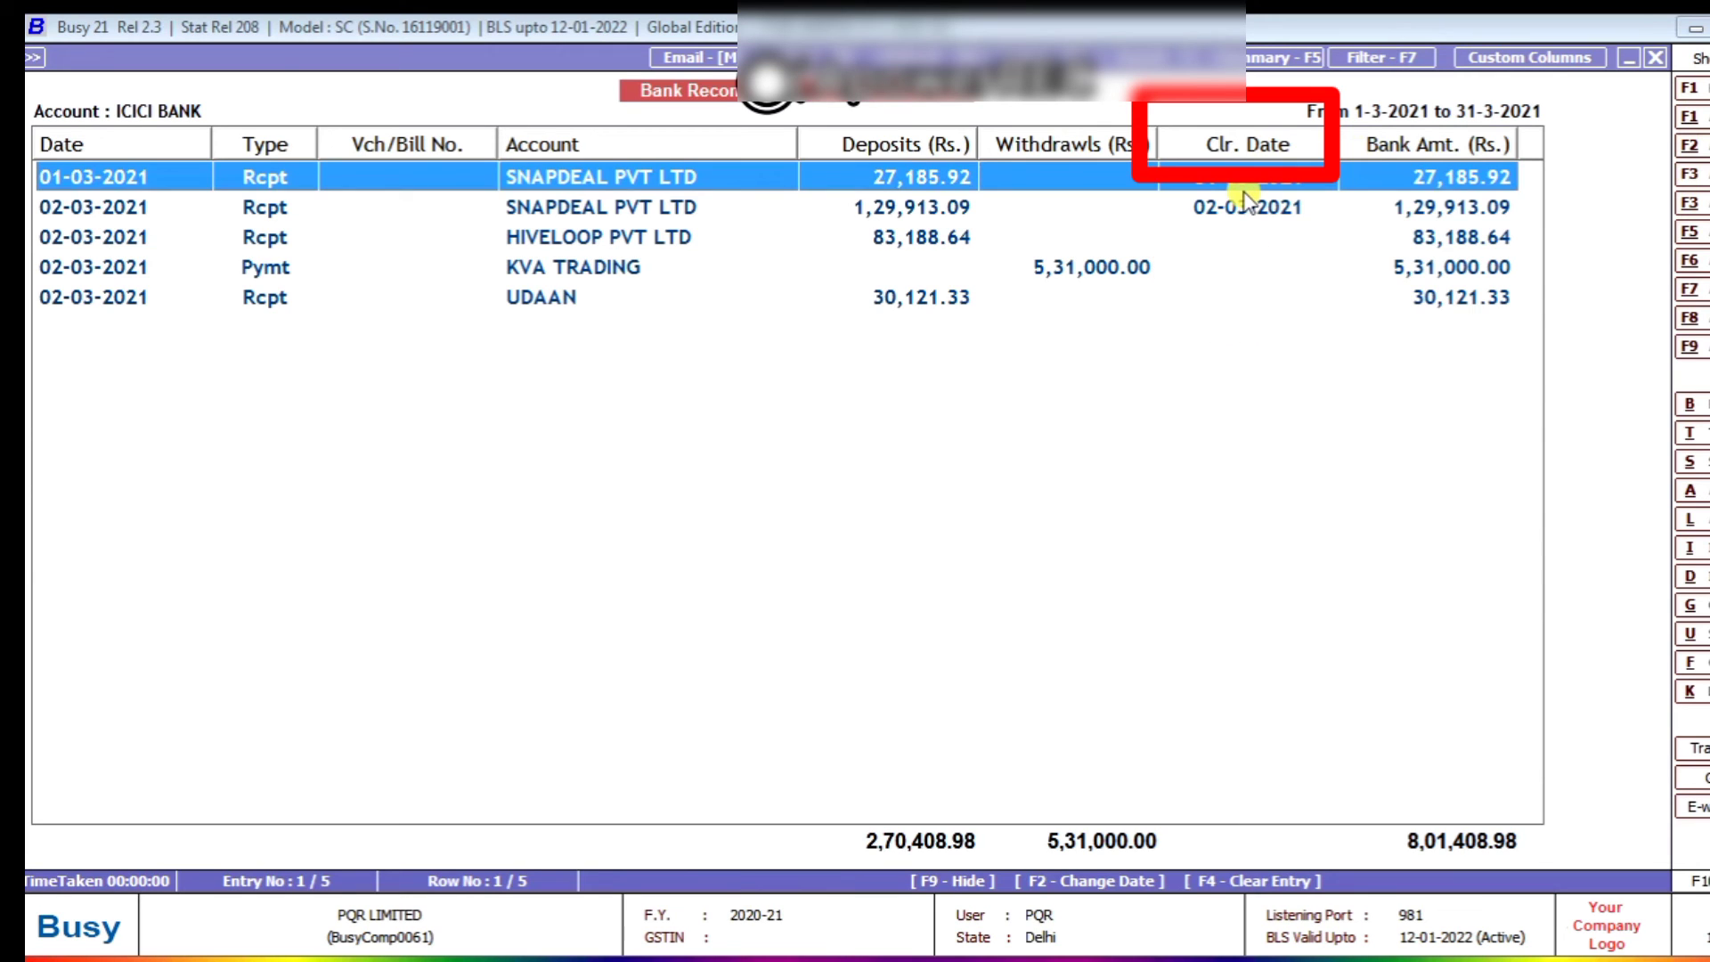
Step: Clear the HIVELOOP PVT LTD receipt with clearing date 02-03-2021, leaving Clear Full Voucher at N
key("Down")
key("Down")
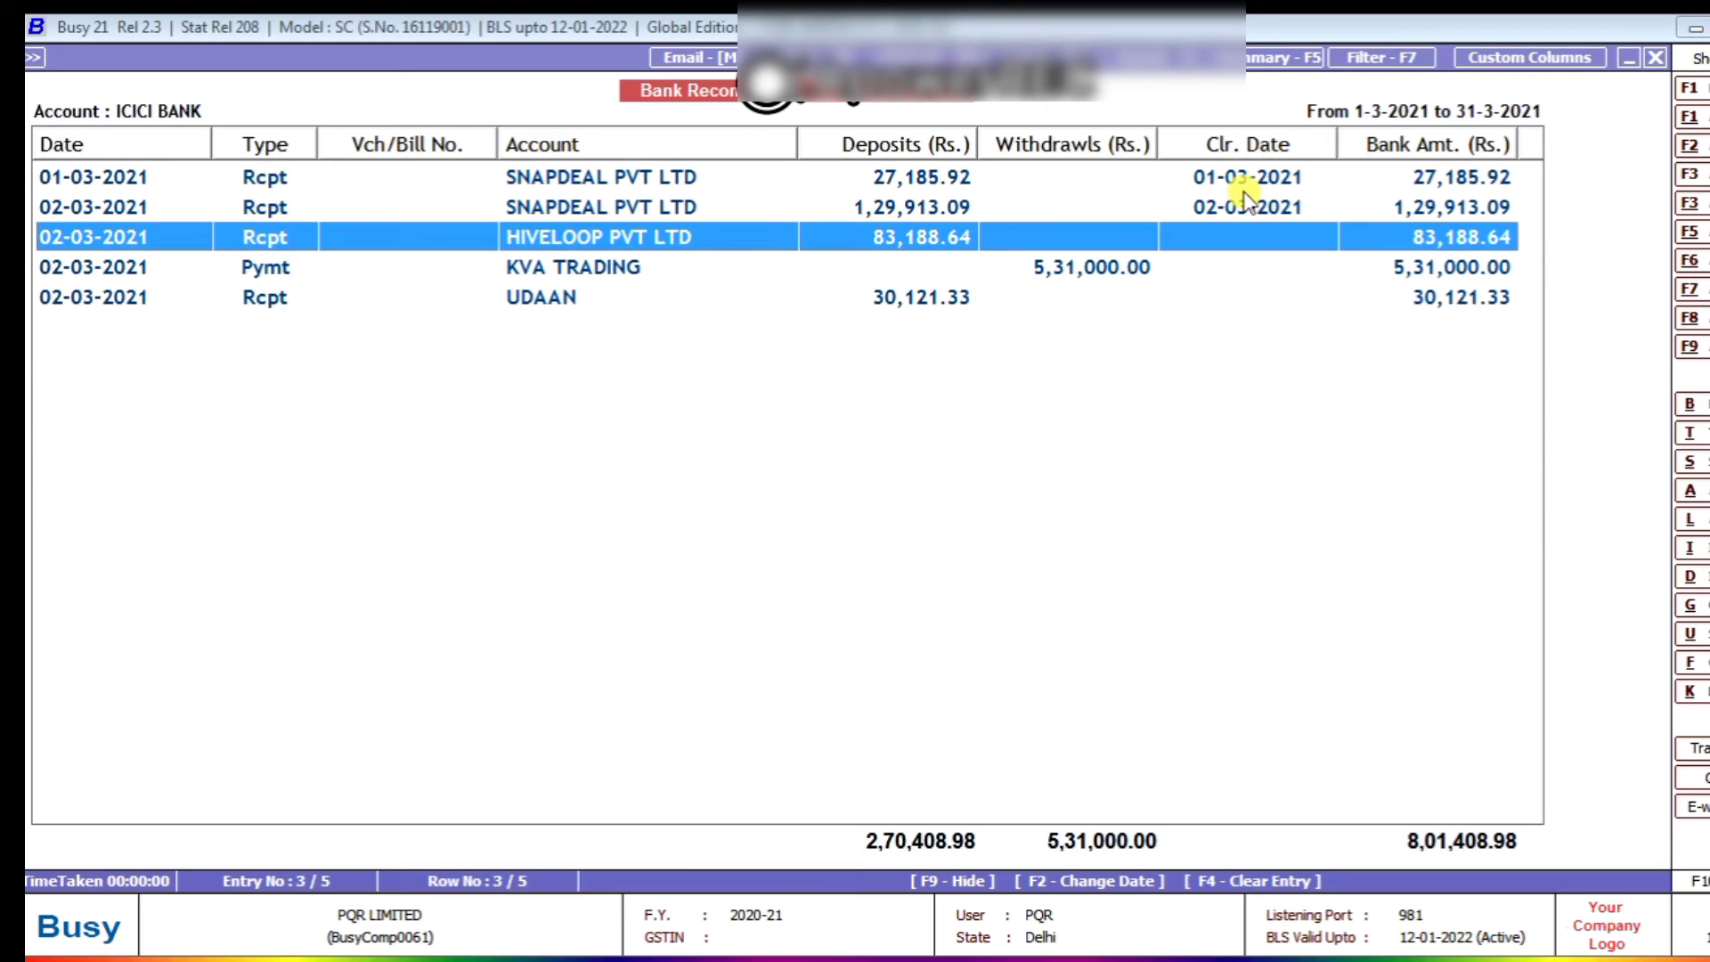
key("F4")
key("Return")
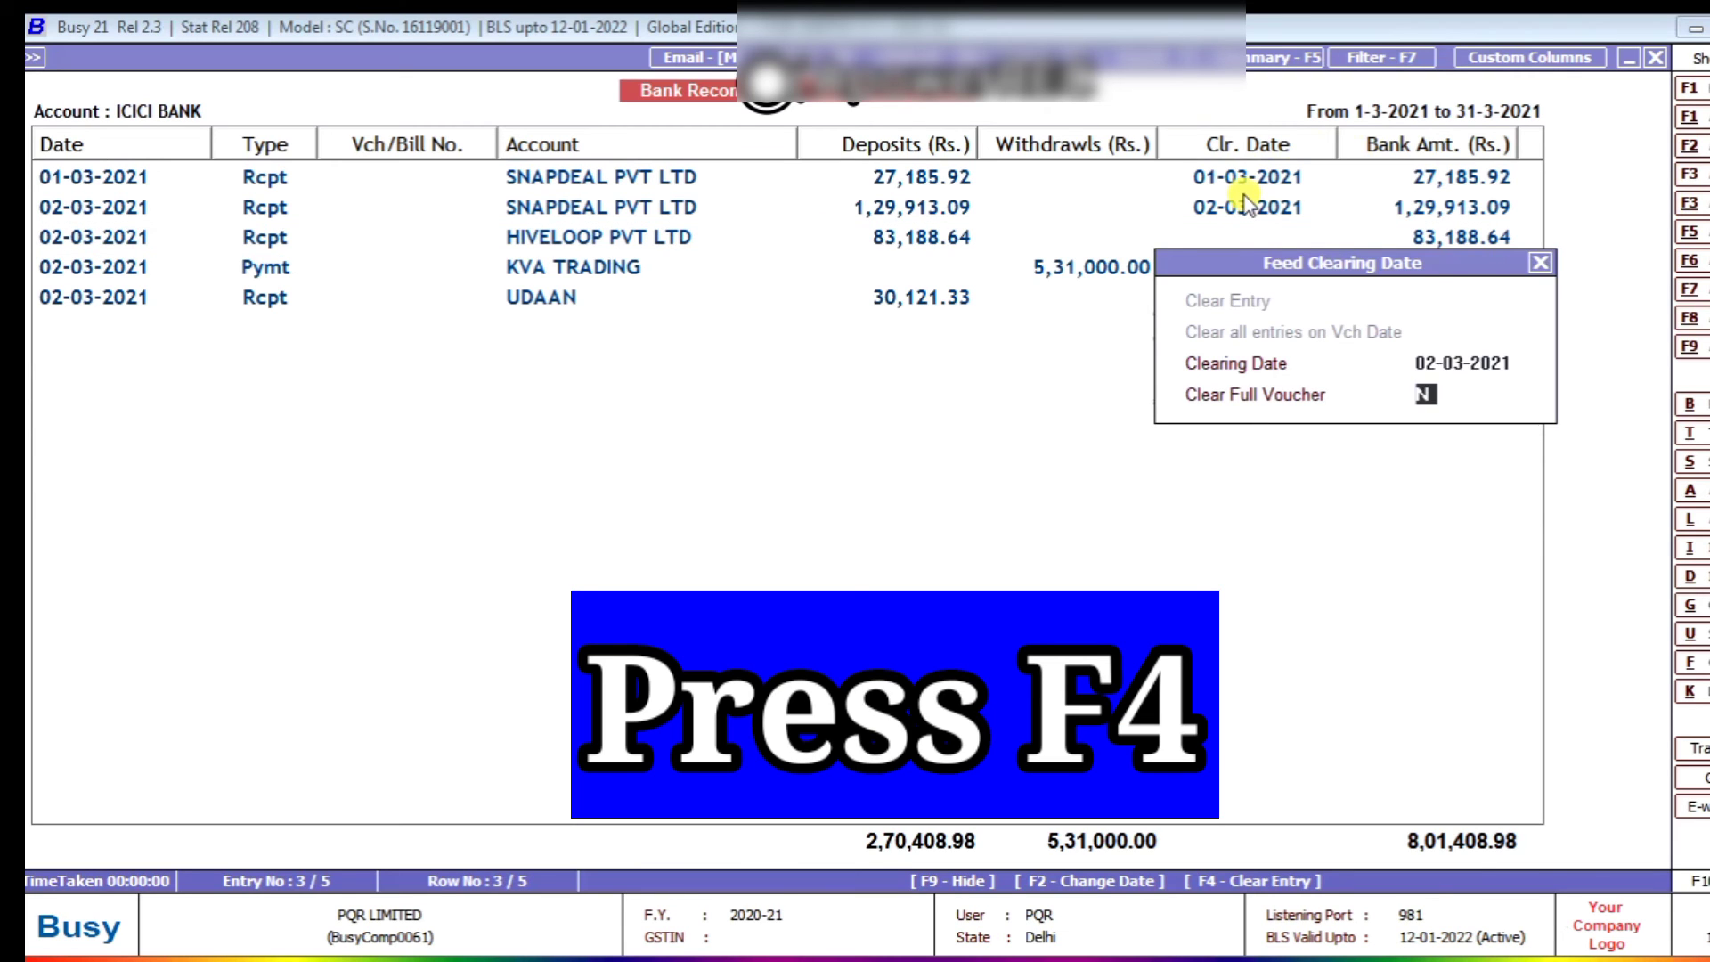
key("Return")
Step: Clear the KVA TRADING payment with clearing date 02-03-2021
key("Down")
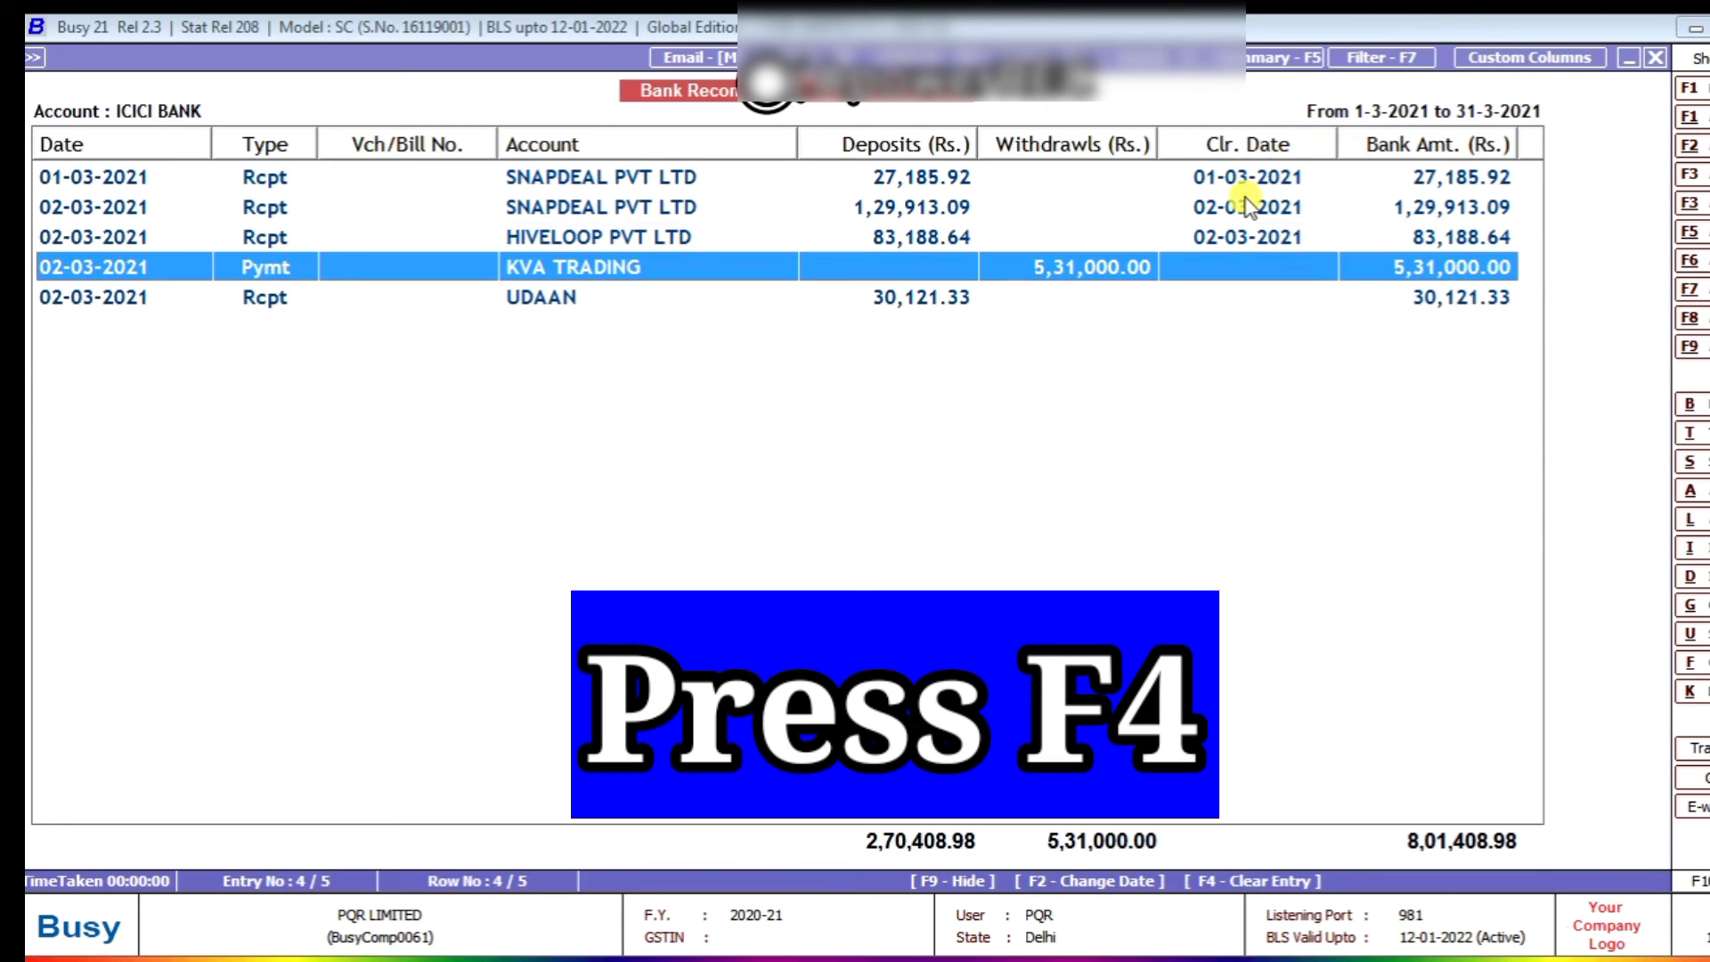
key("F4")
key("Return")
key("Return")
Step: Clear the UDAAN receipt with clearing date 02-03-2021
key("Down")
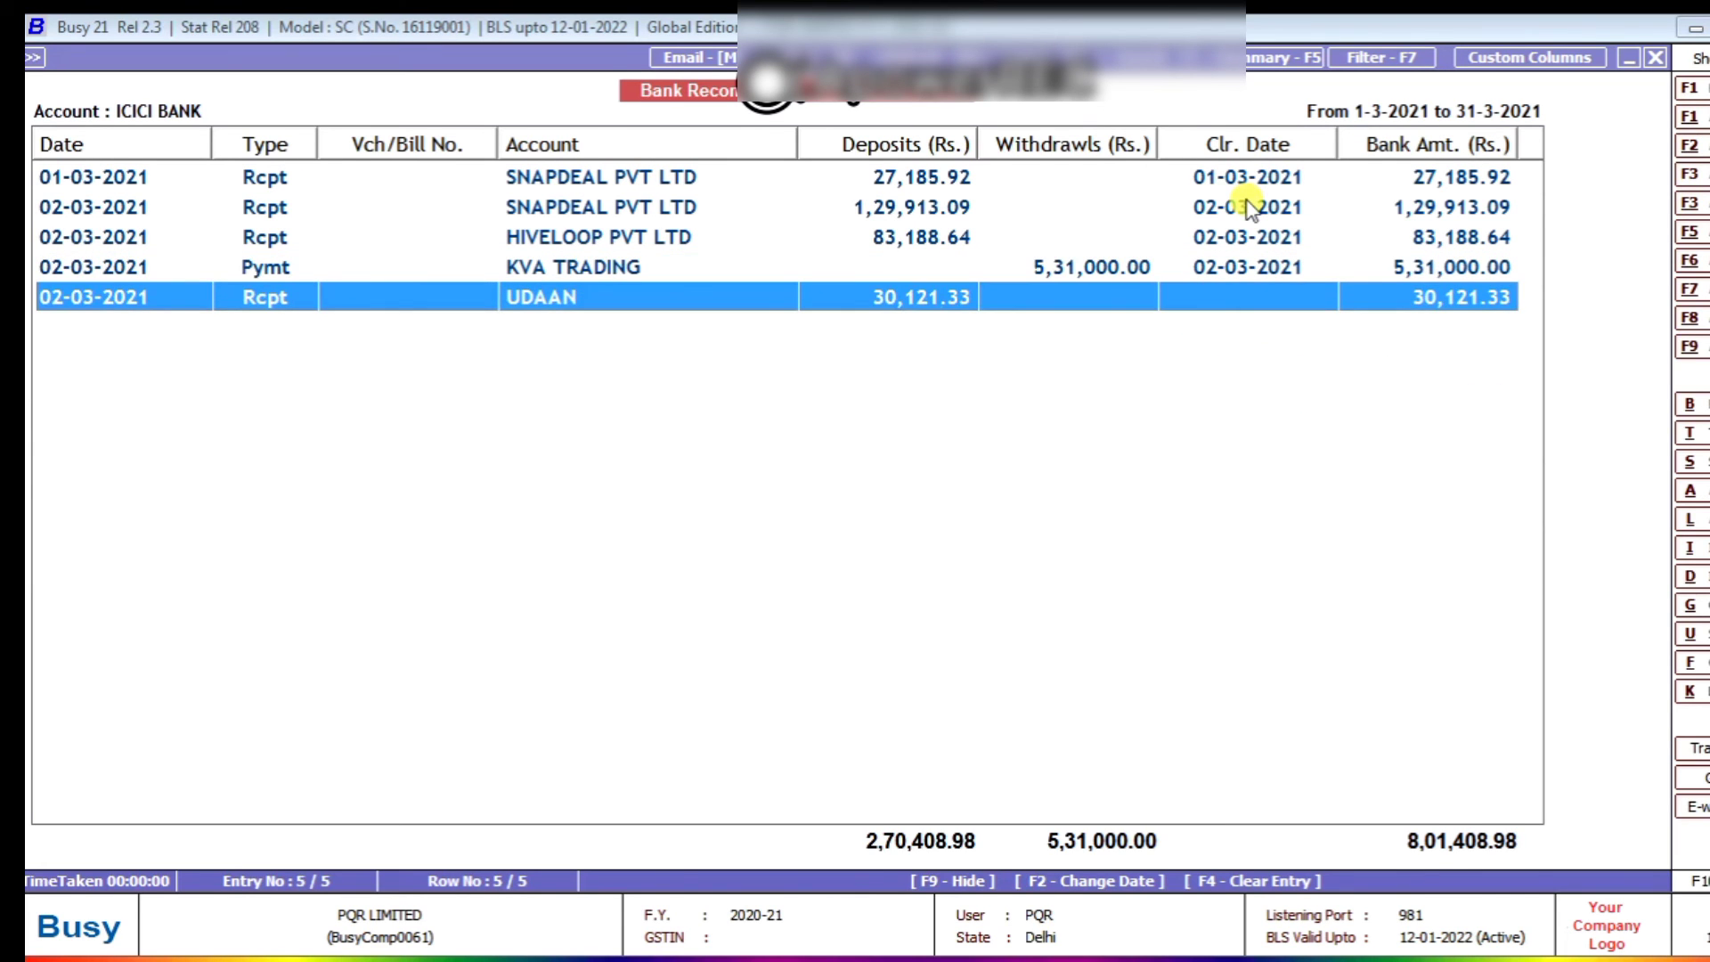
key("F4")
key("Return")
key("Return")
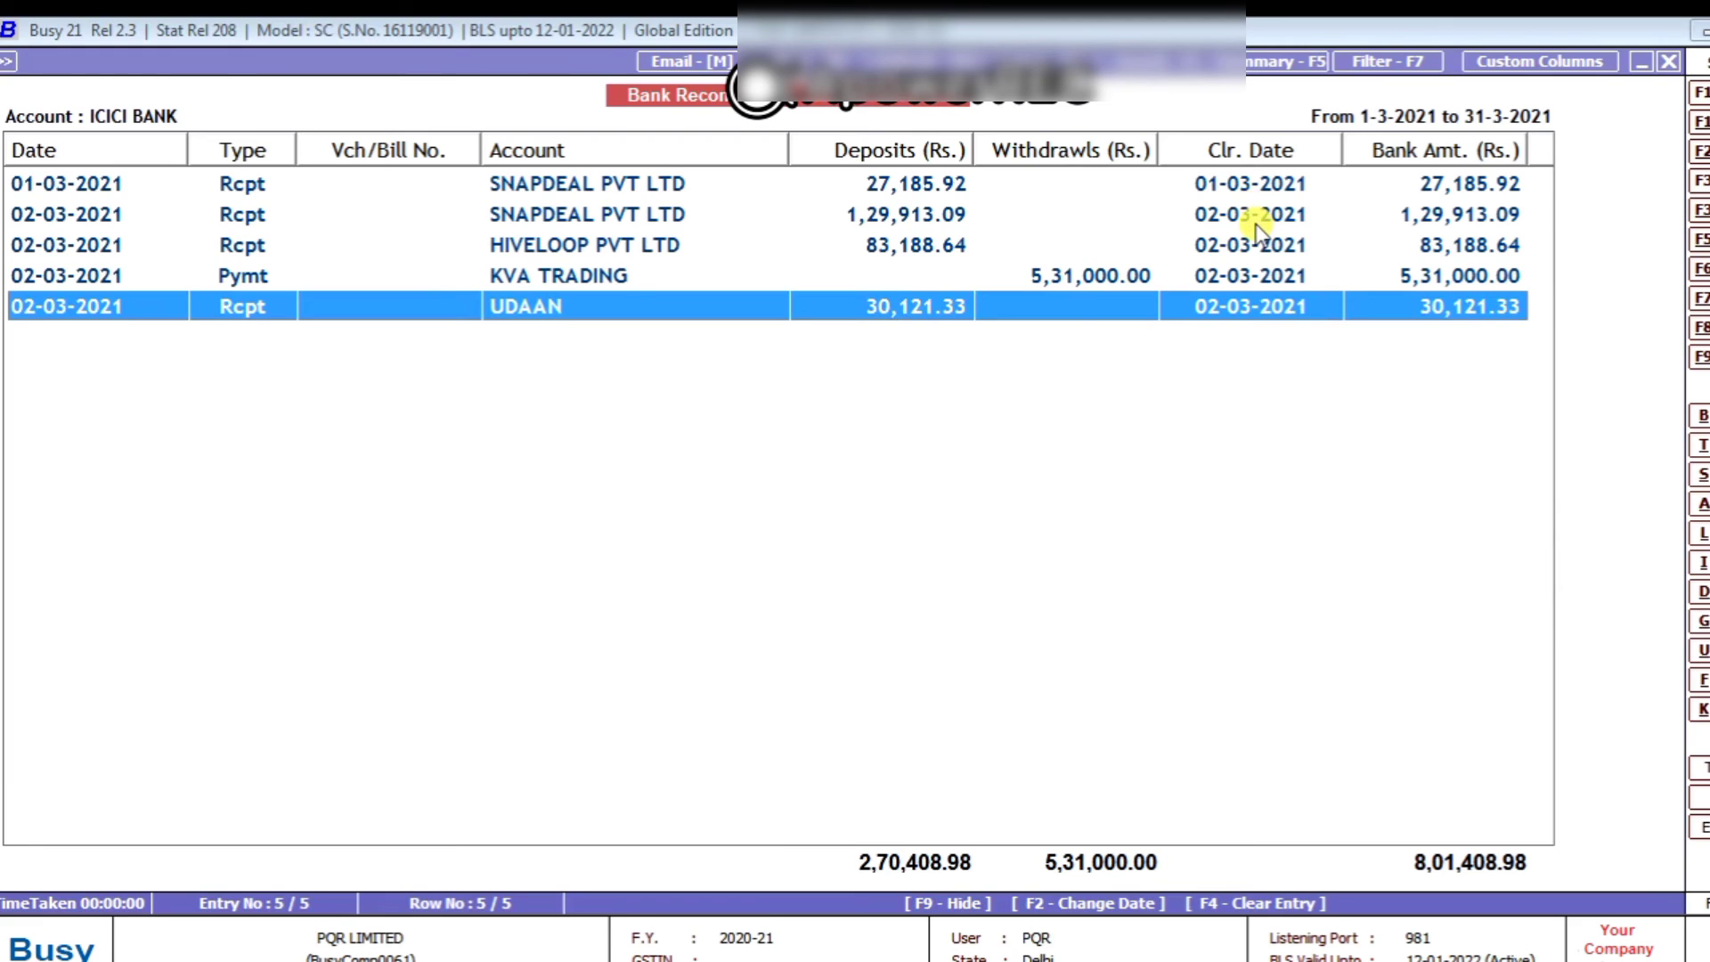
Step: Generate the bank reconciliation statement for ICICI BANK from 1-3-2021 to 2-3-2021 and check its actual bank balance
key("Escape")
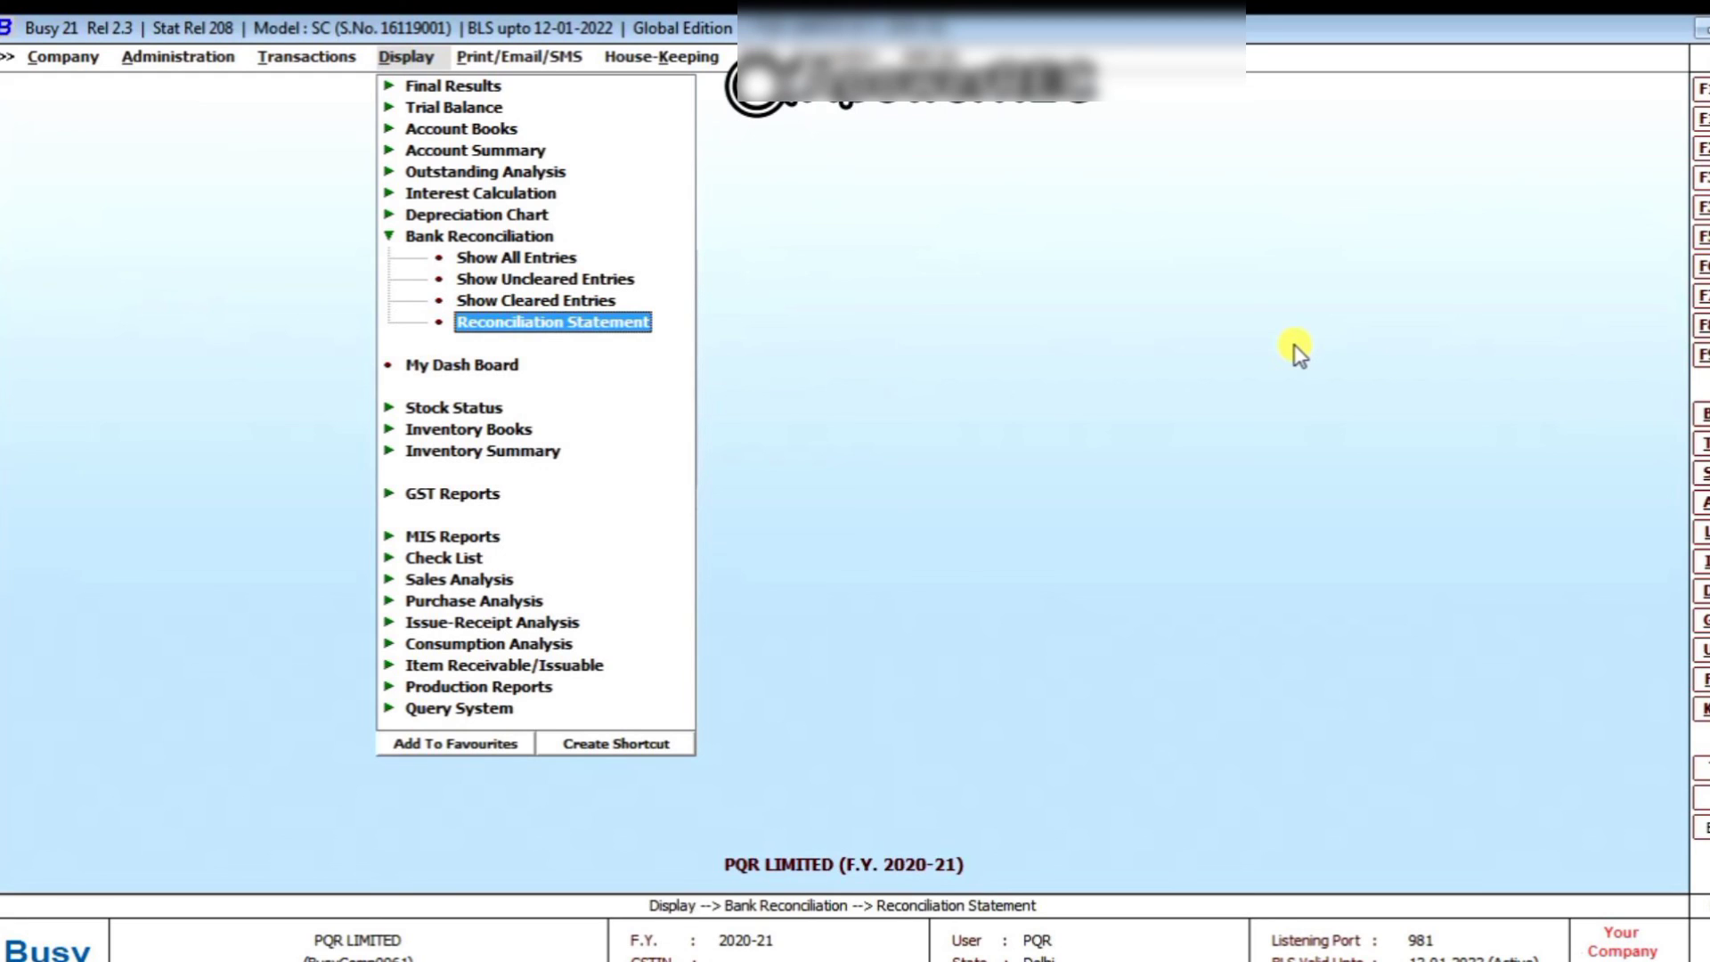
key("Return")
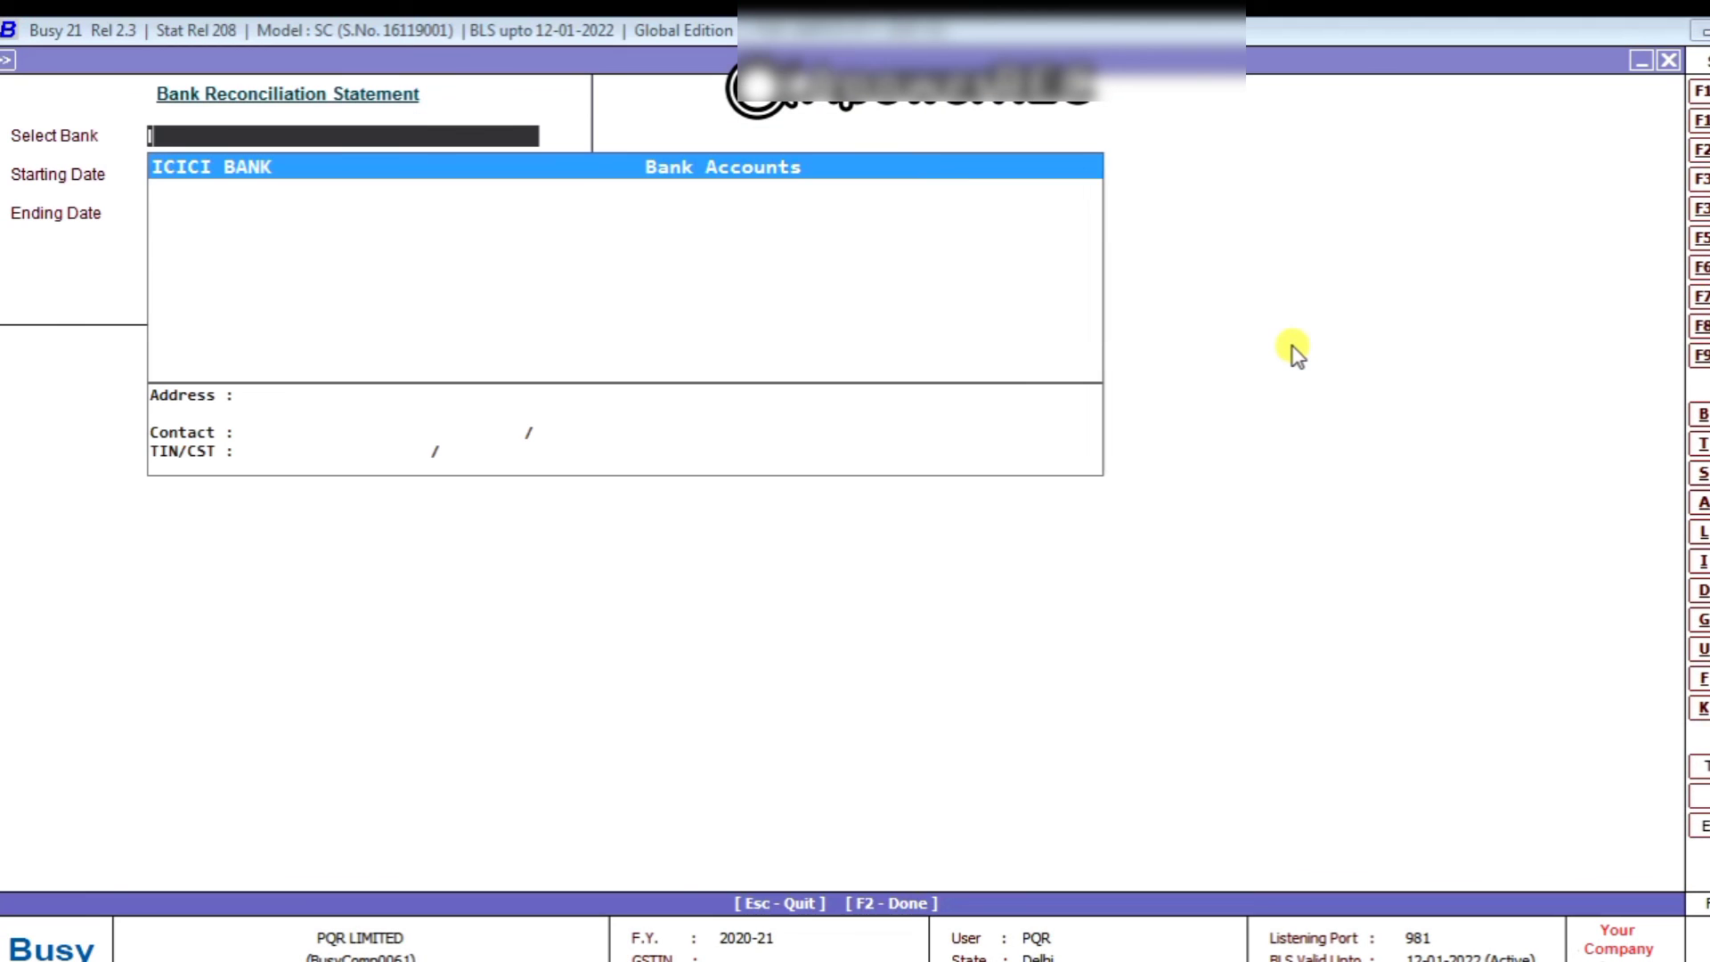
type("ICIC")
key("Return")
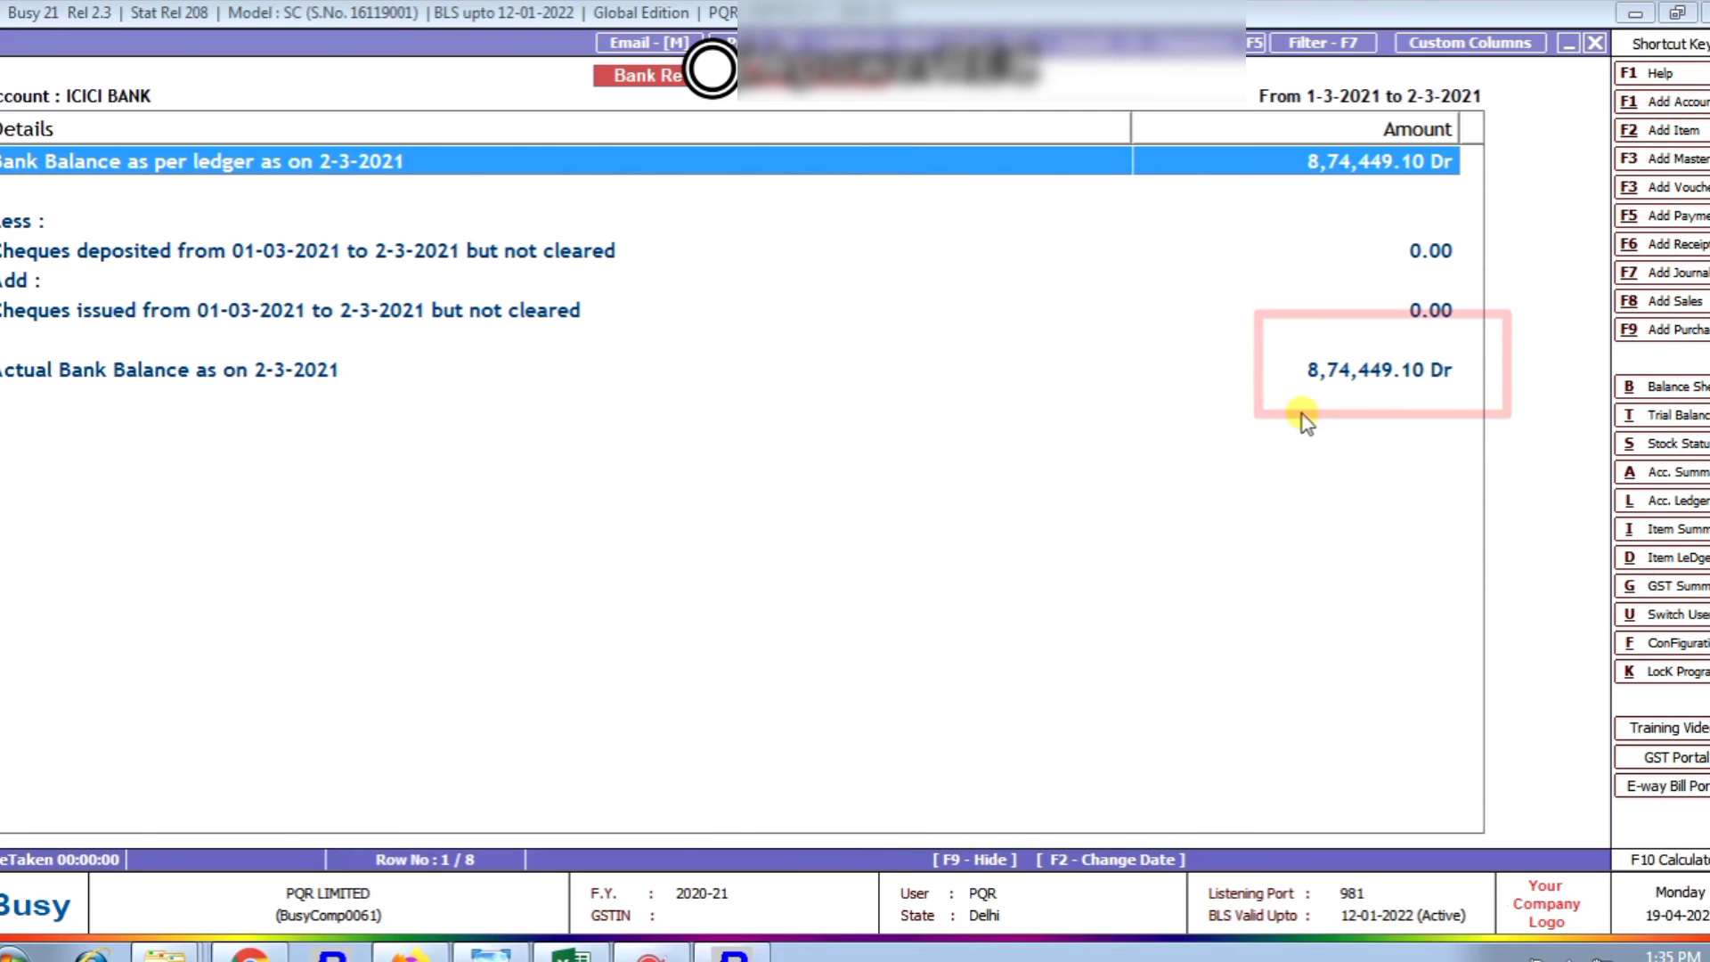
left_click(1397, 379)
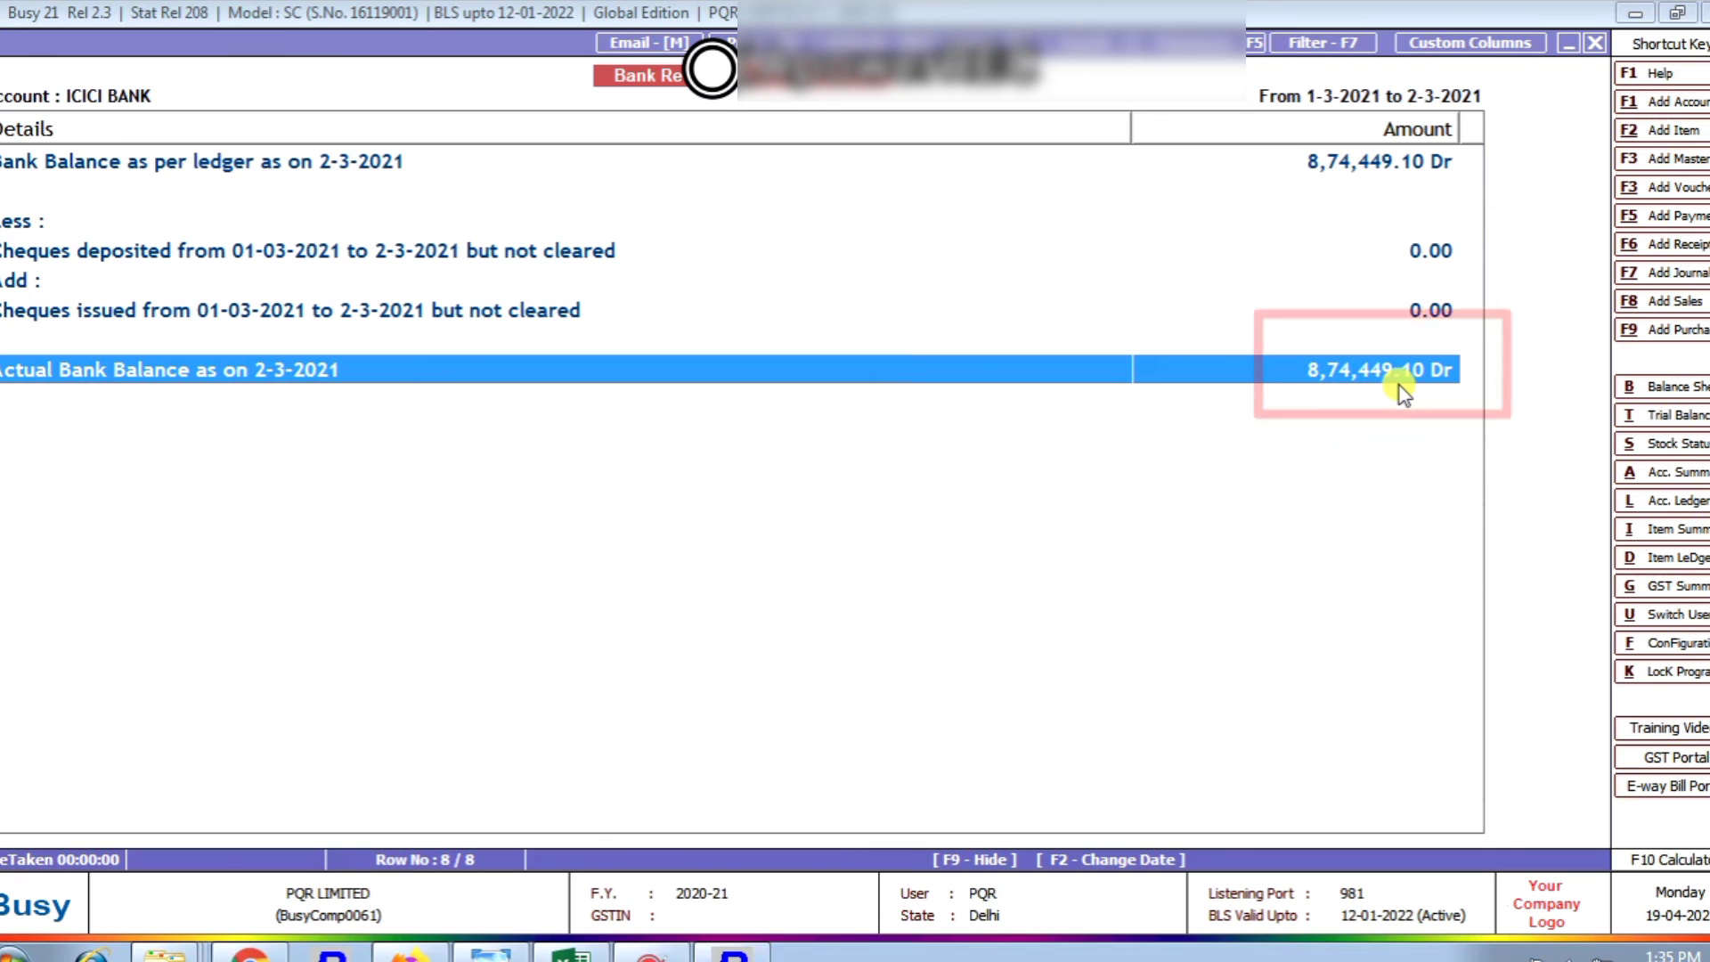